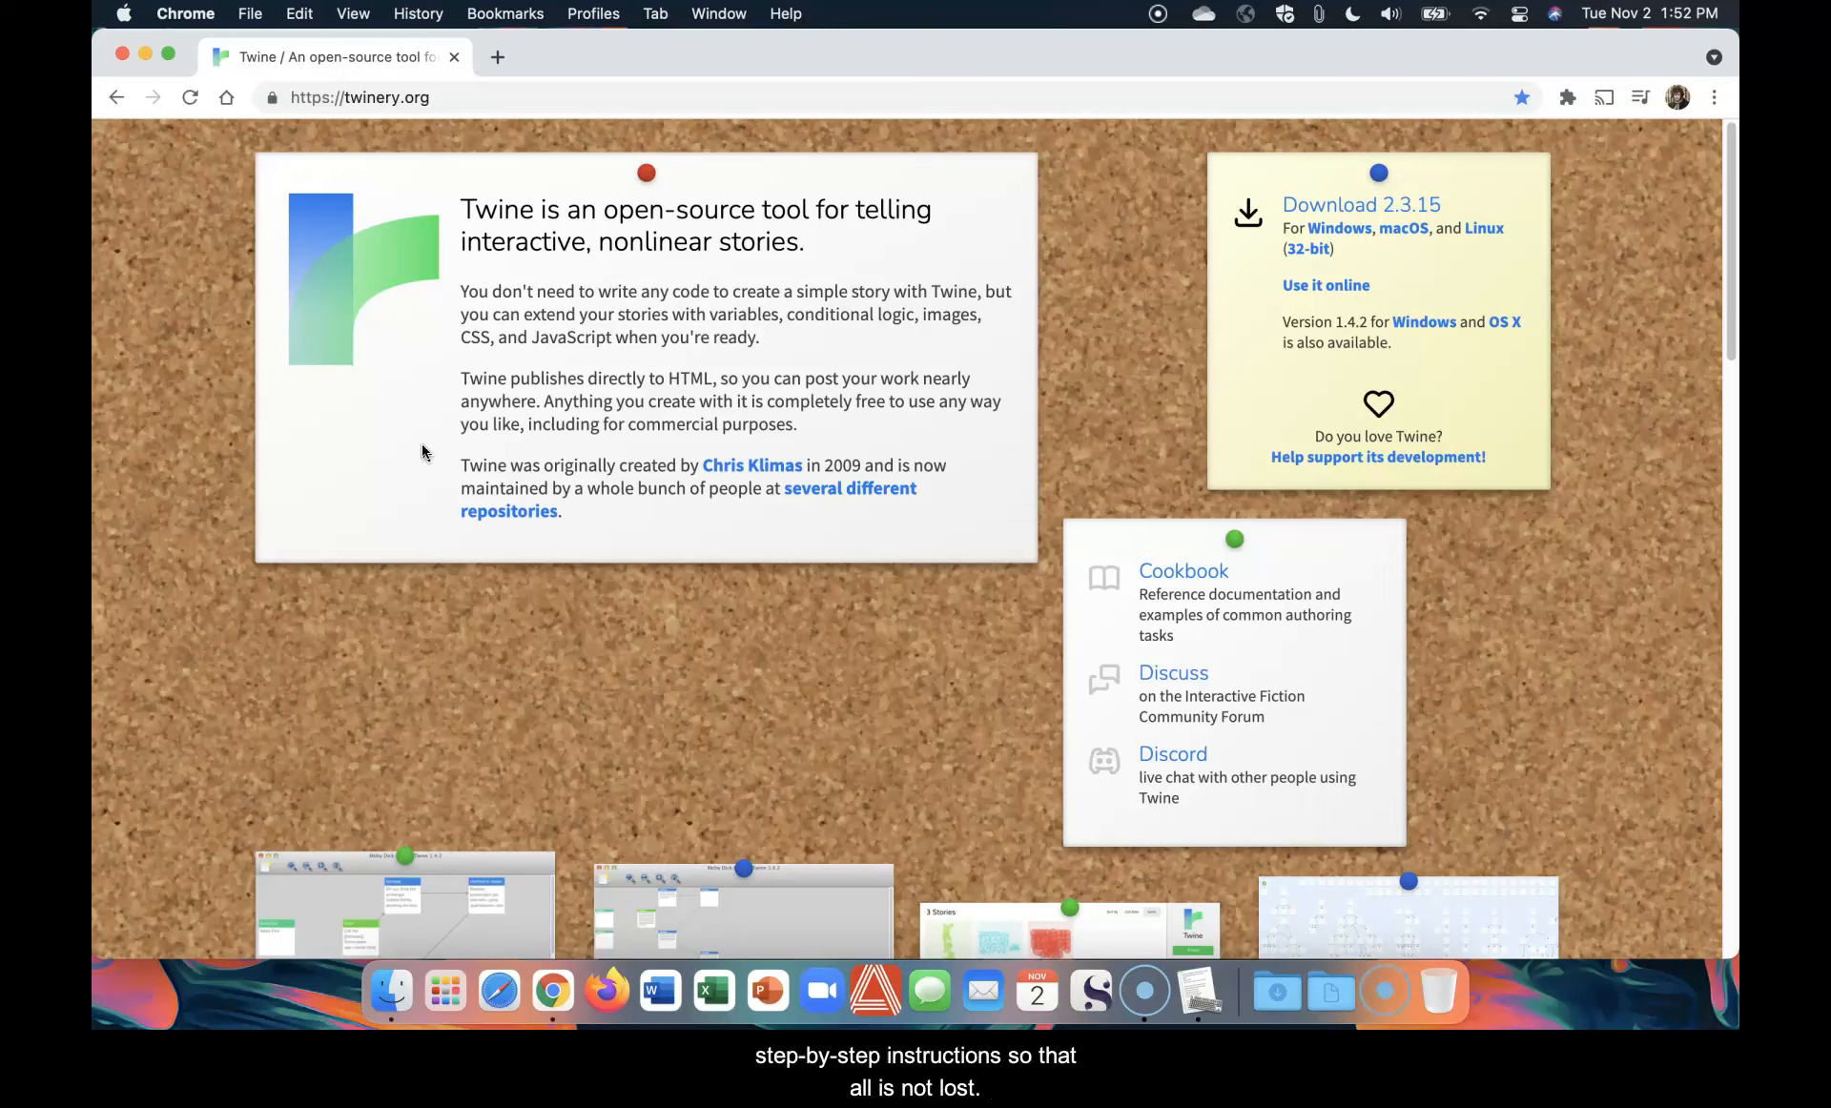
Open the online version of Twine and create a new story named "Two Doors"
{"action": "left_click", "coordinate": [446, 442]}
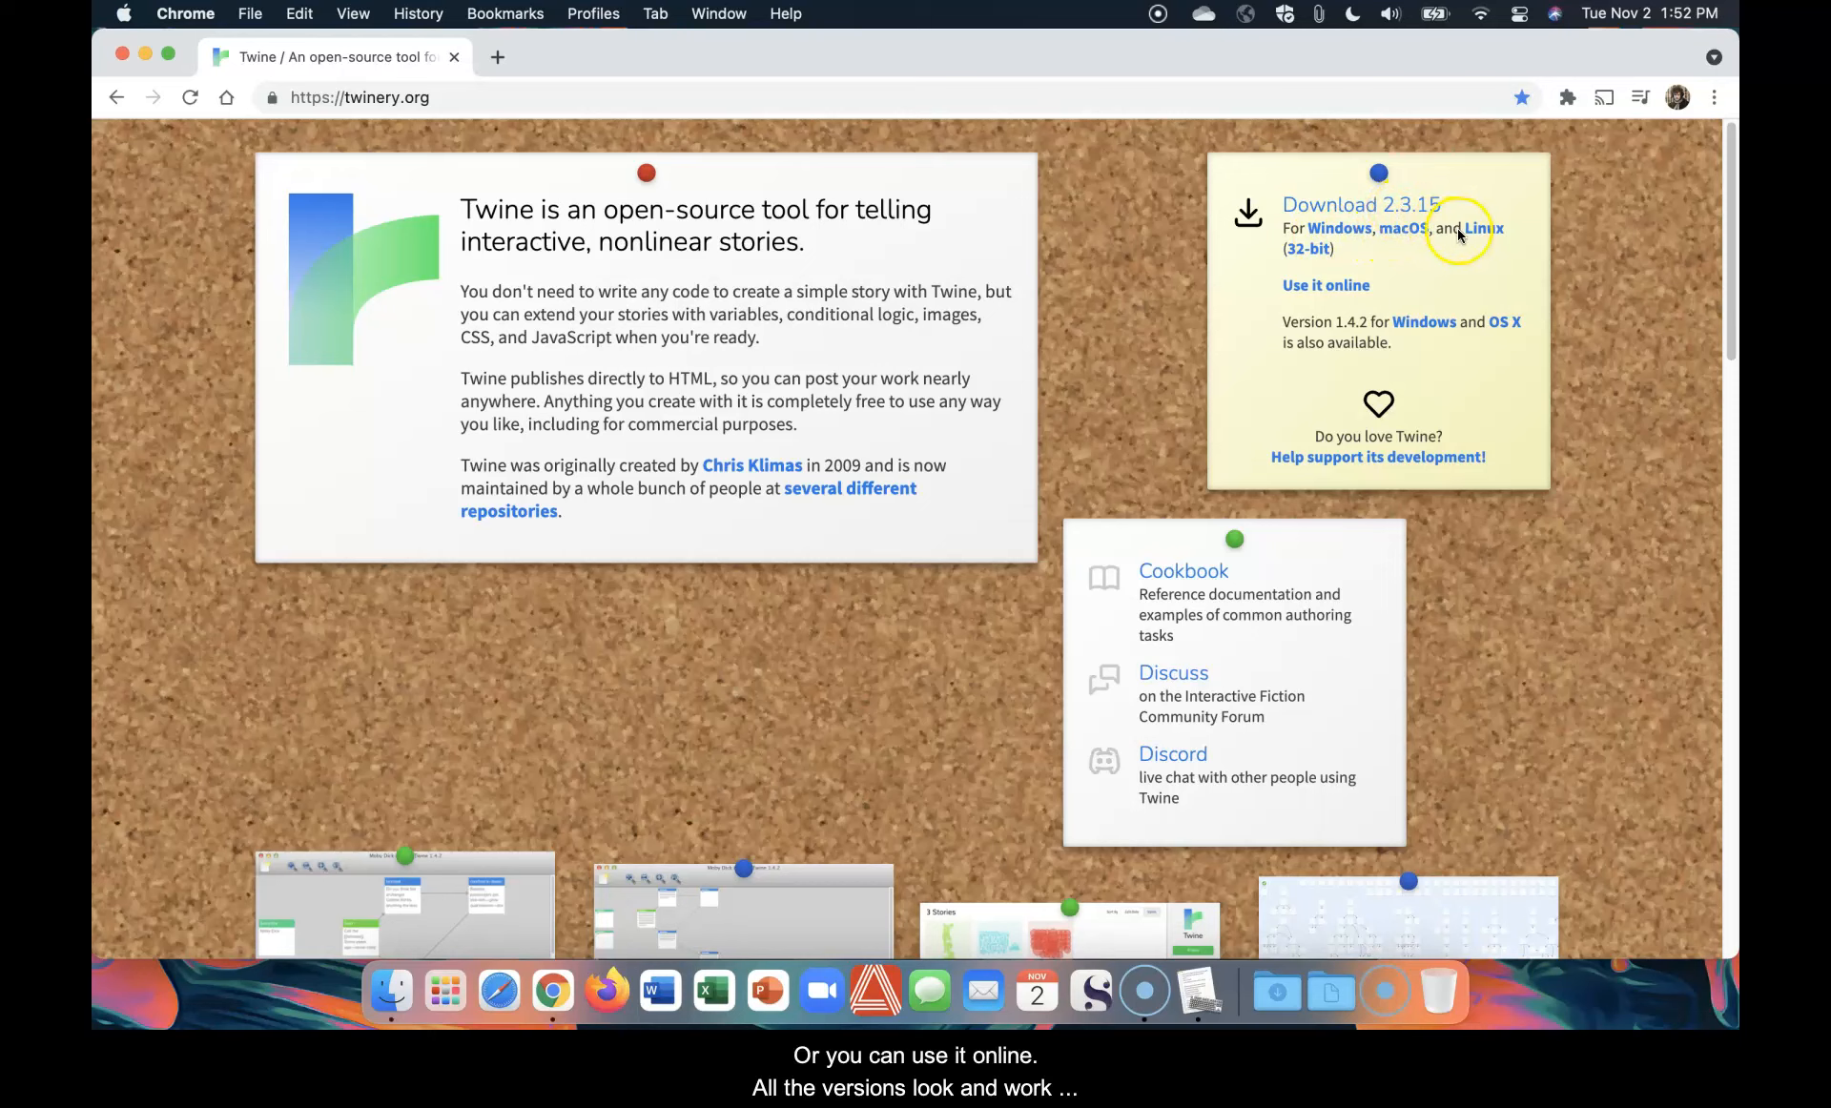
{"action": "left_click", "coordinate": [1336, 286]}
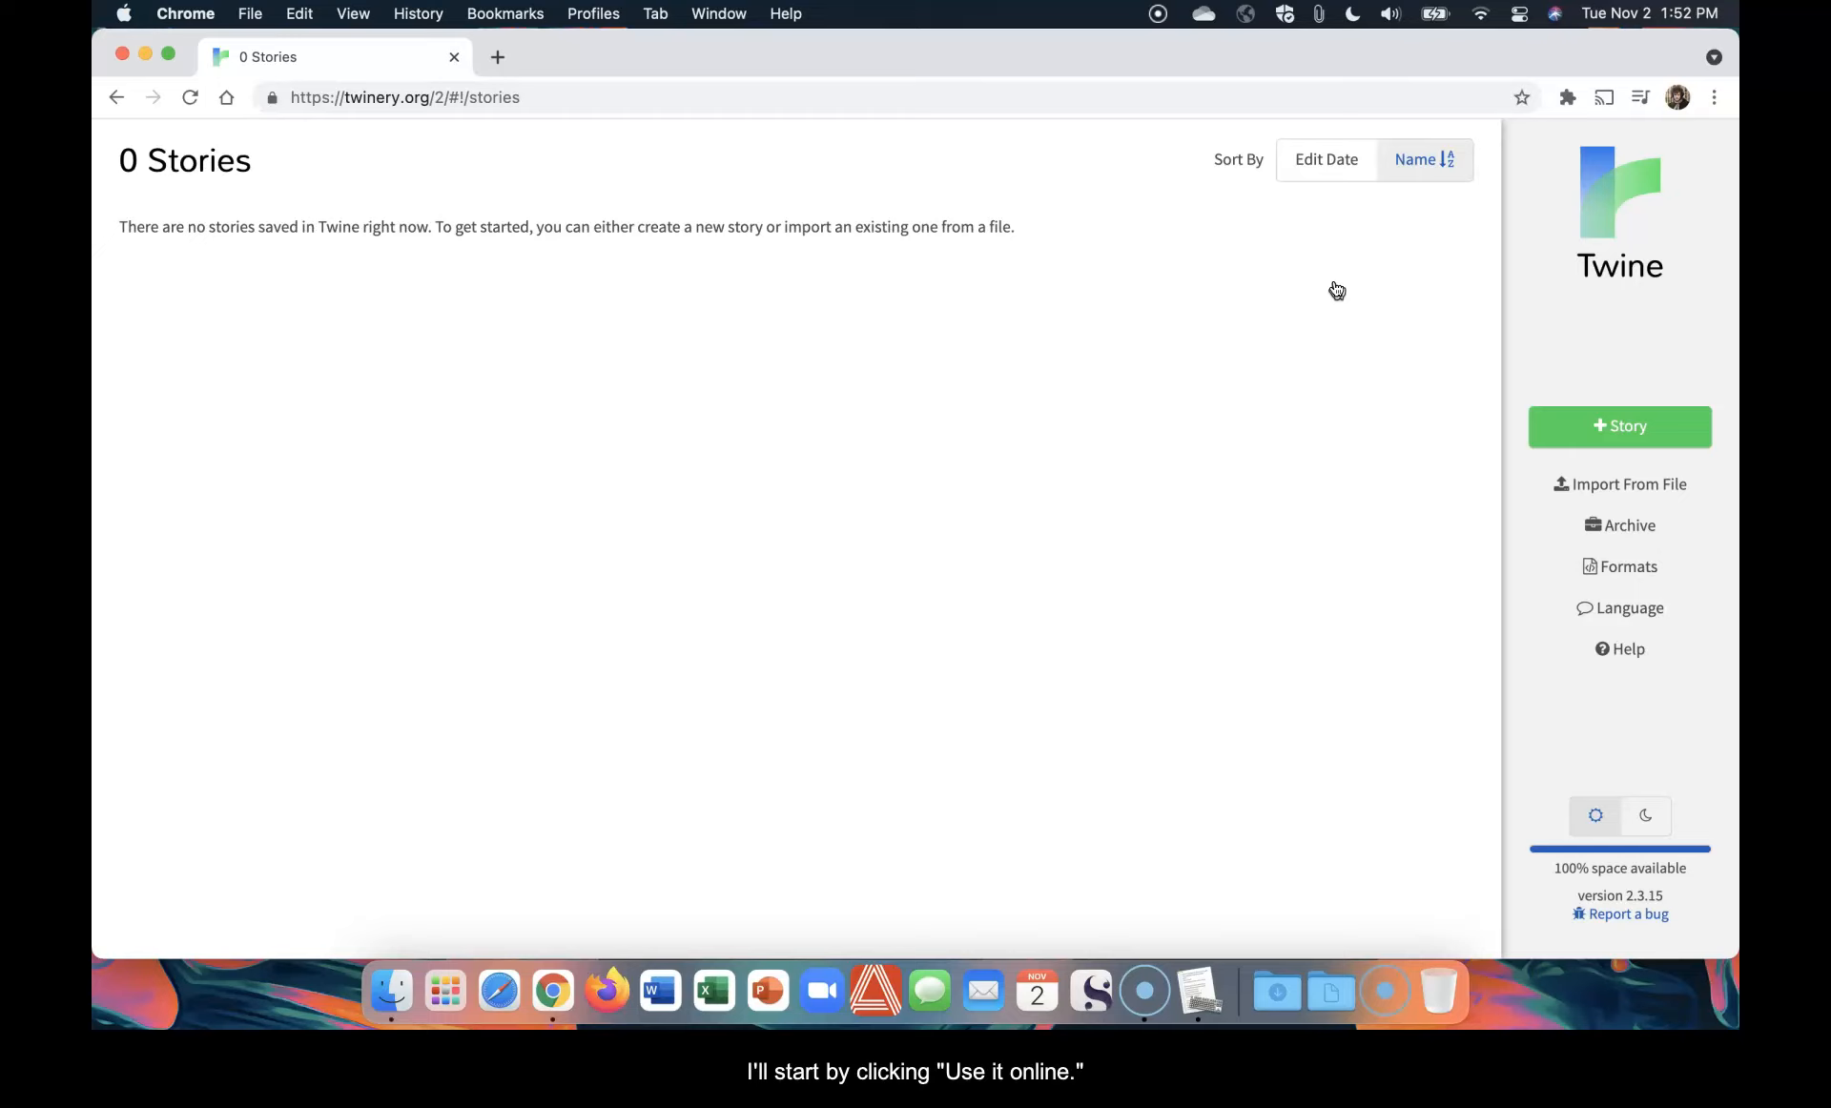
{"action": "left_click", "coordinate": [1638, 431]}
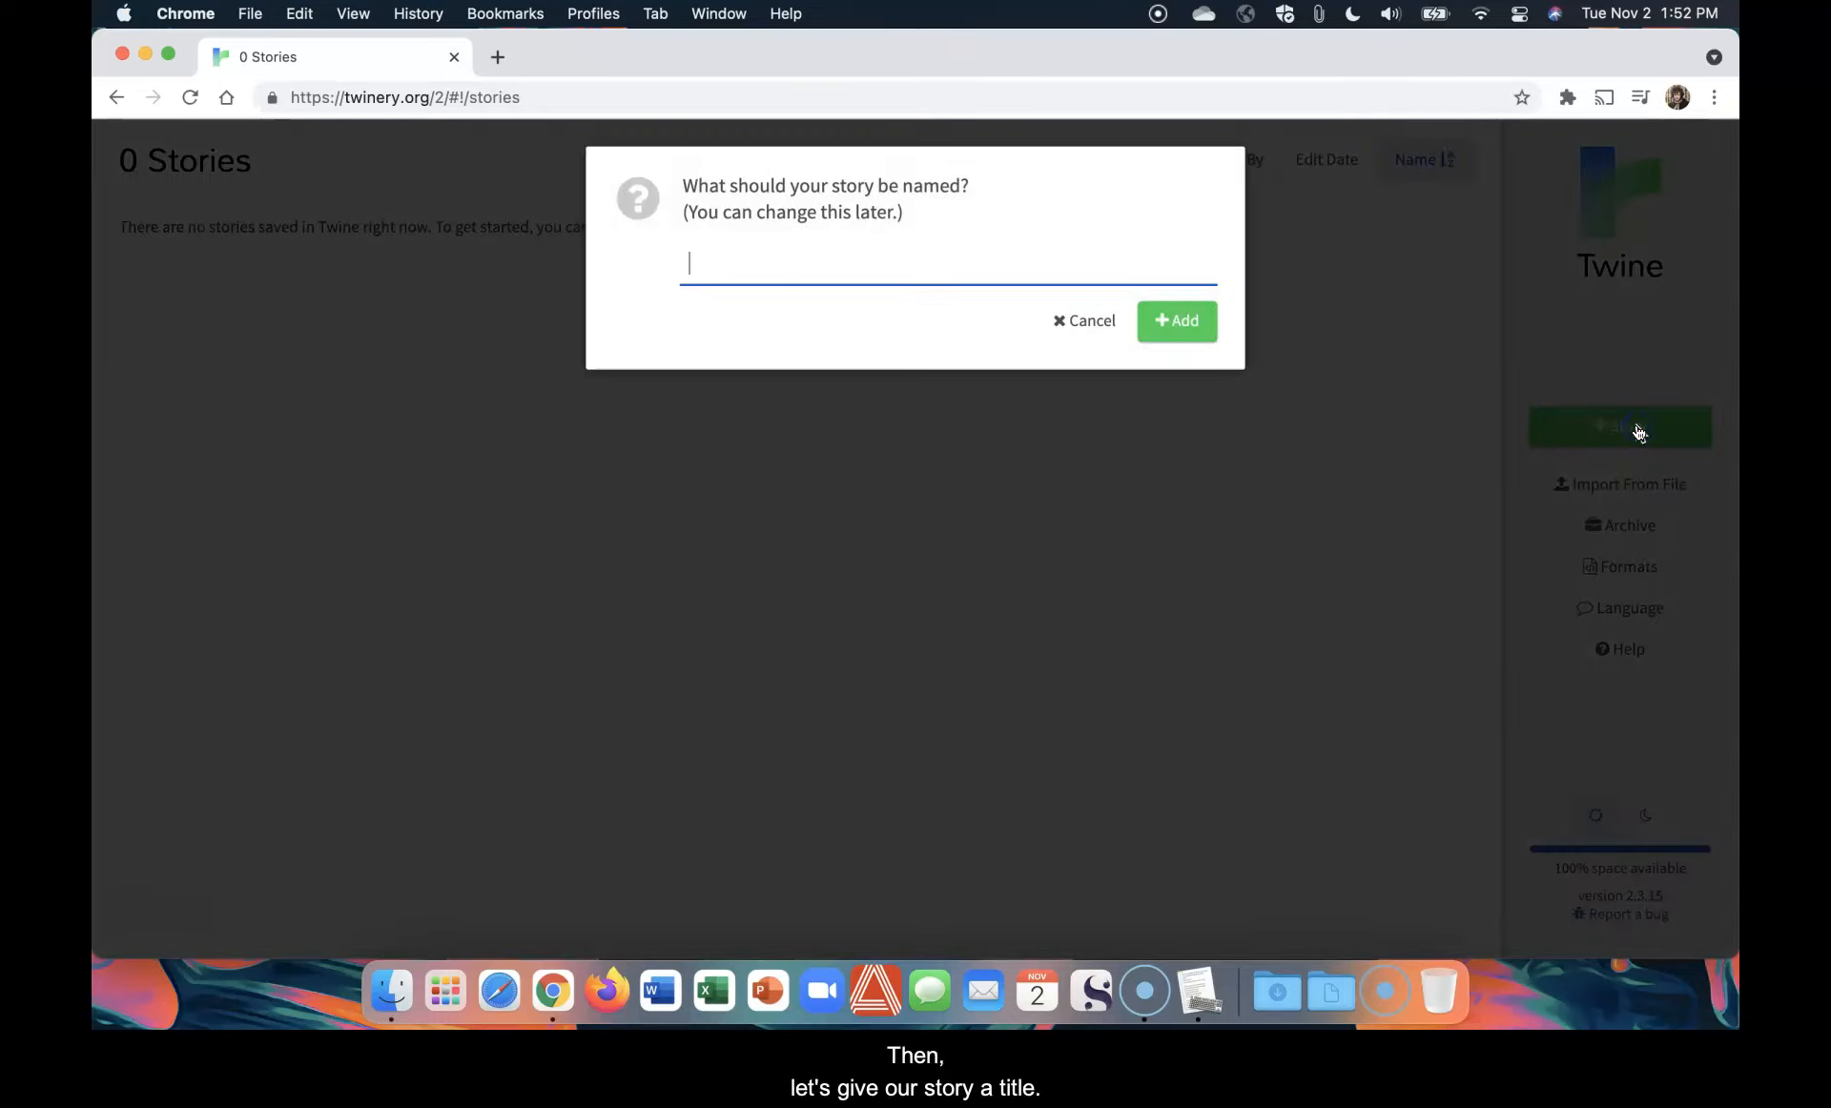
{"action": "type", "text": "Two Doors"}
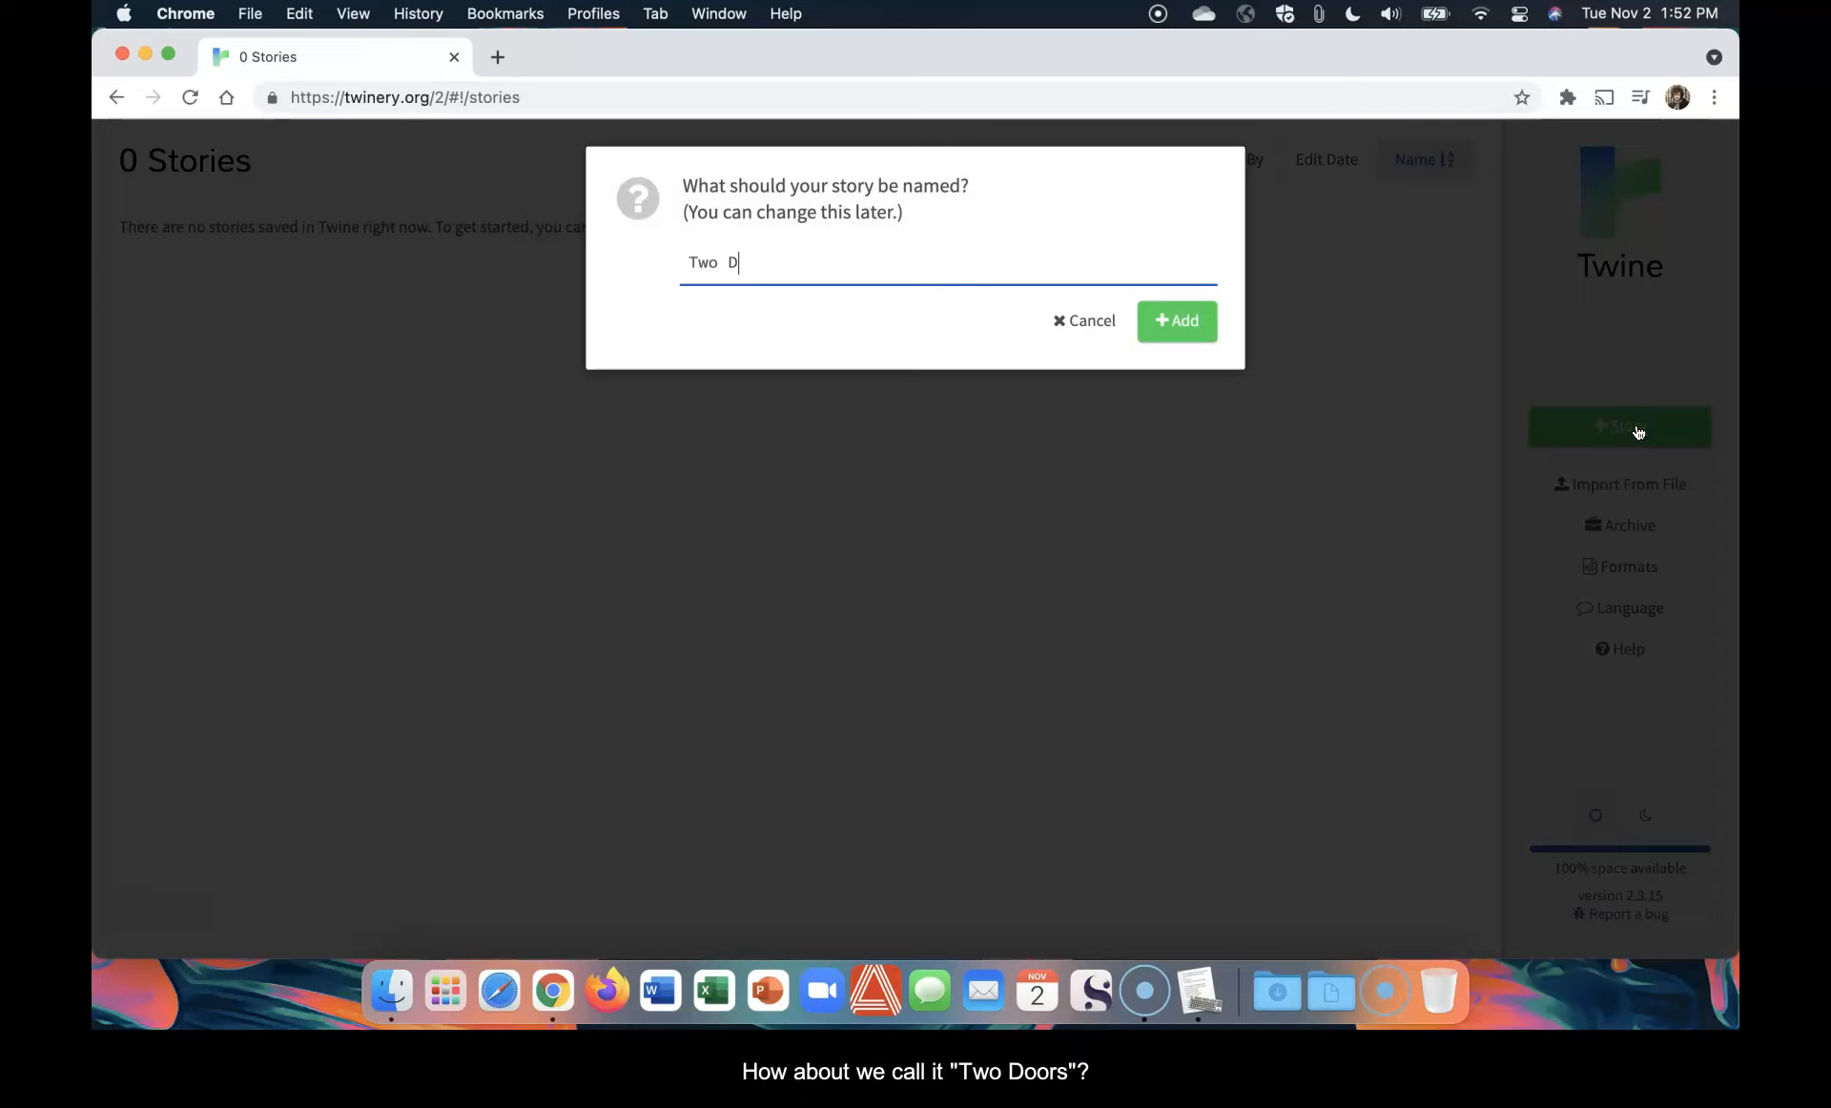
{"action": "left_click", "coordinate": [1186, 320]}
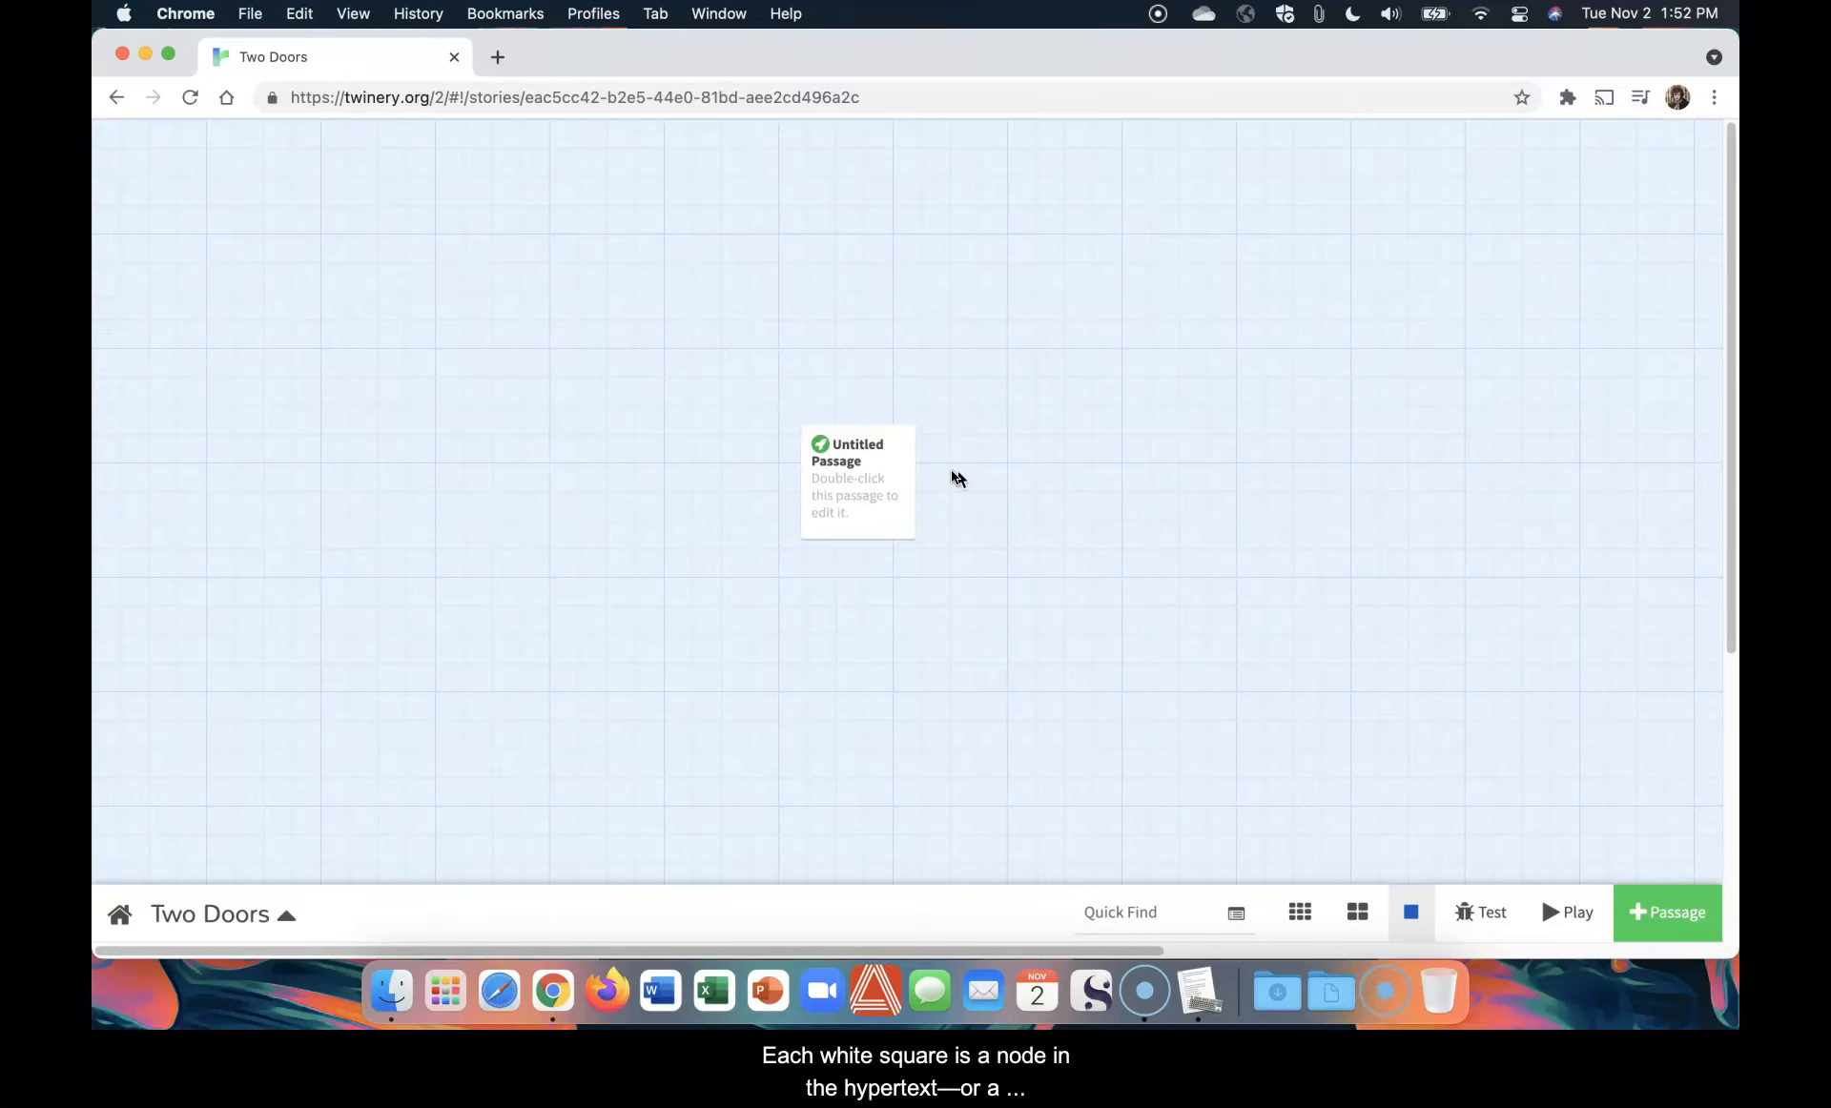
Open the story's untitled starting passage for editing and rename it "Start"
{"action": "left_click", "coordinate": [868, 467]}
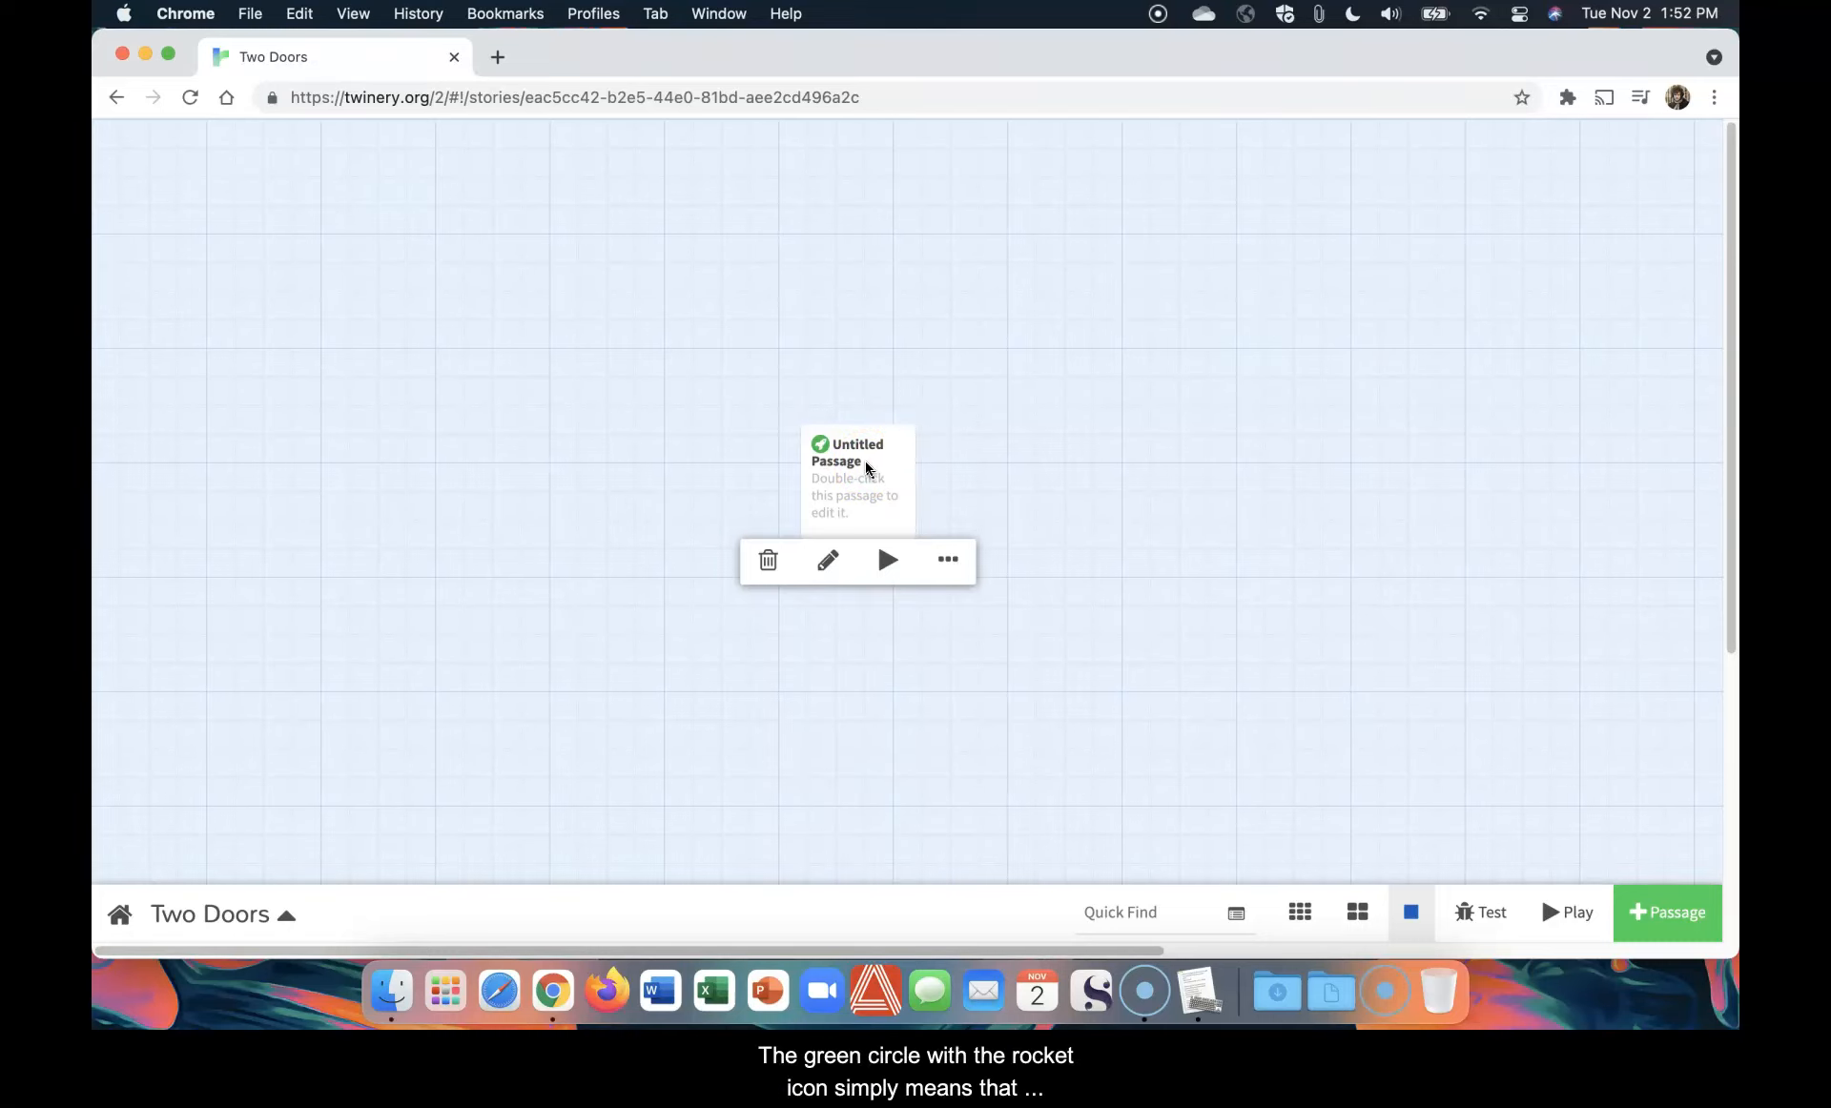
{"action": "left_click", "coordinate": [984, 504]}
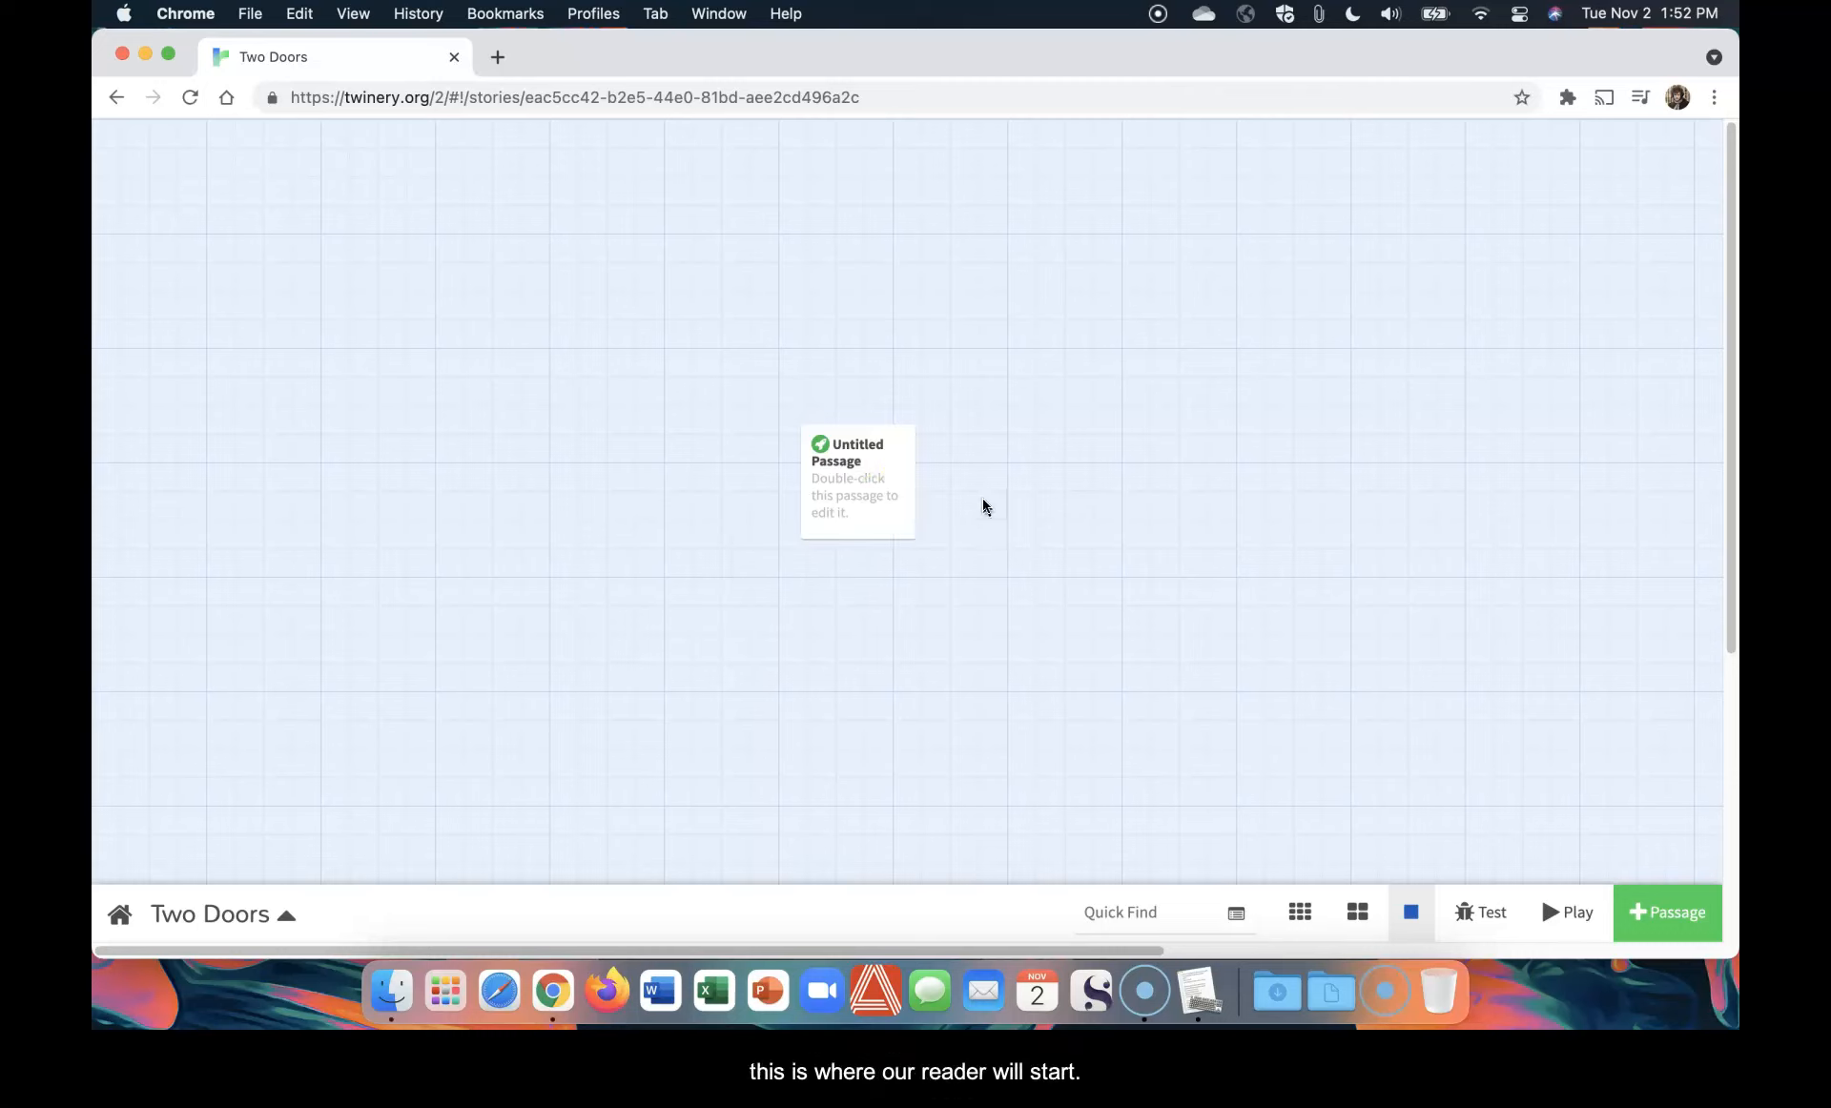
{"action": "left_click", "coordinate": [865, 491]}
{"action": "double_click", "coordinate": [864, 493]}
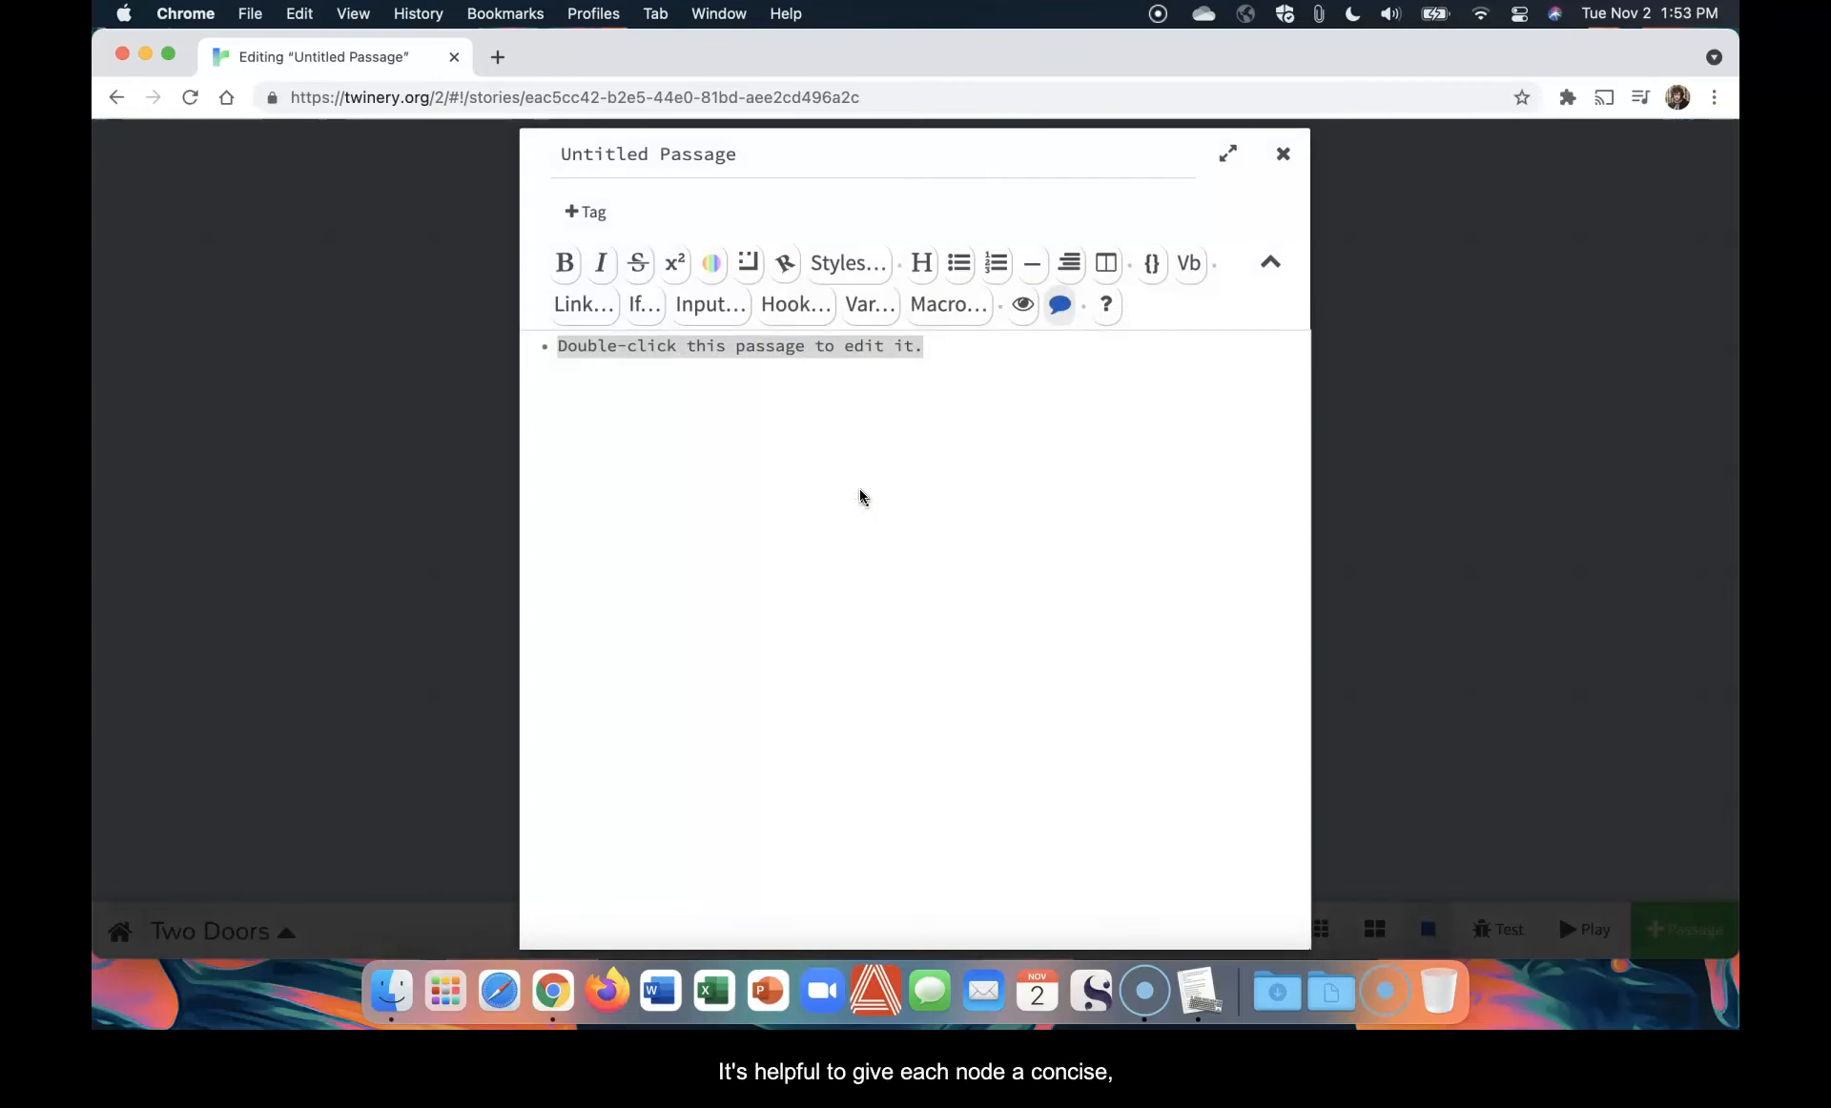
{"action": "left_click", "coordinate": [761, 165]}
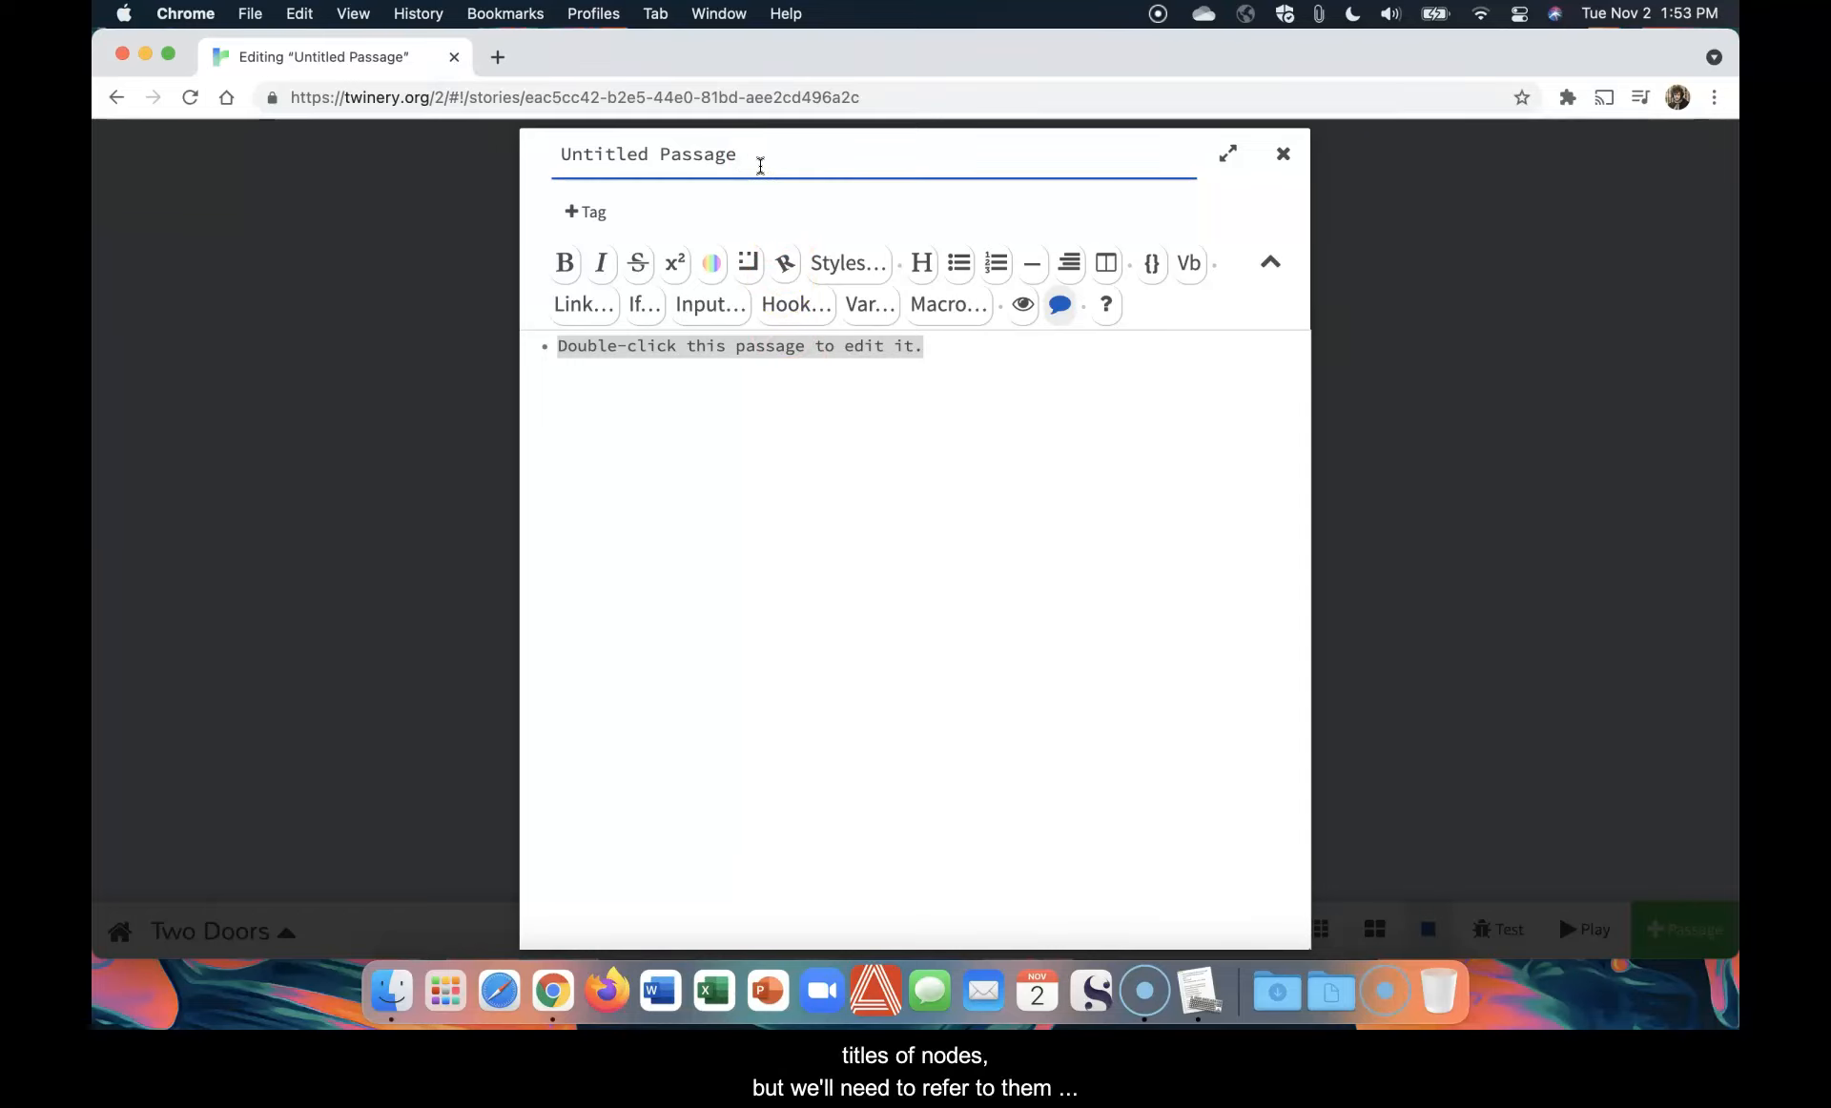
{"action": "key", "text": "super+a"}
{"action": "type", "text": "Start"}
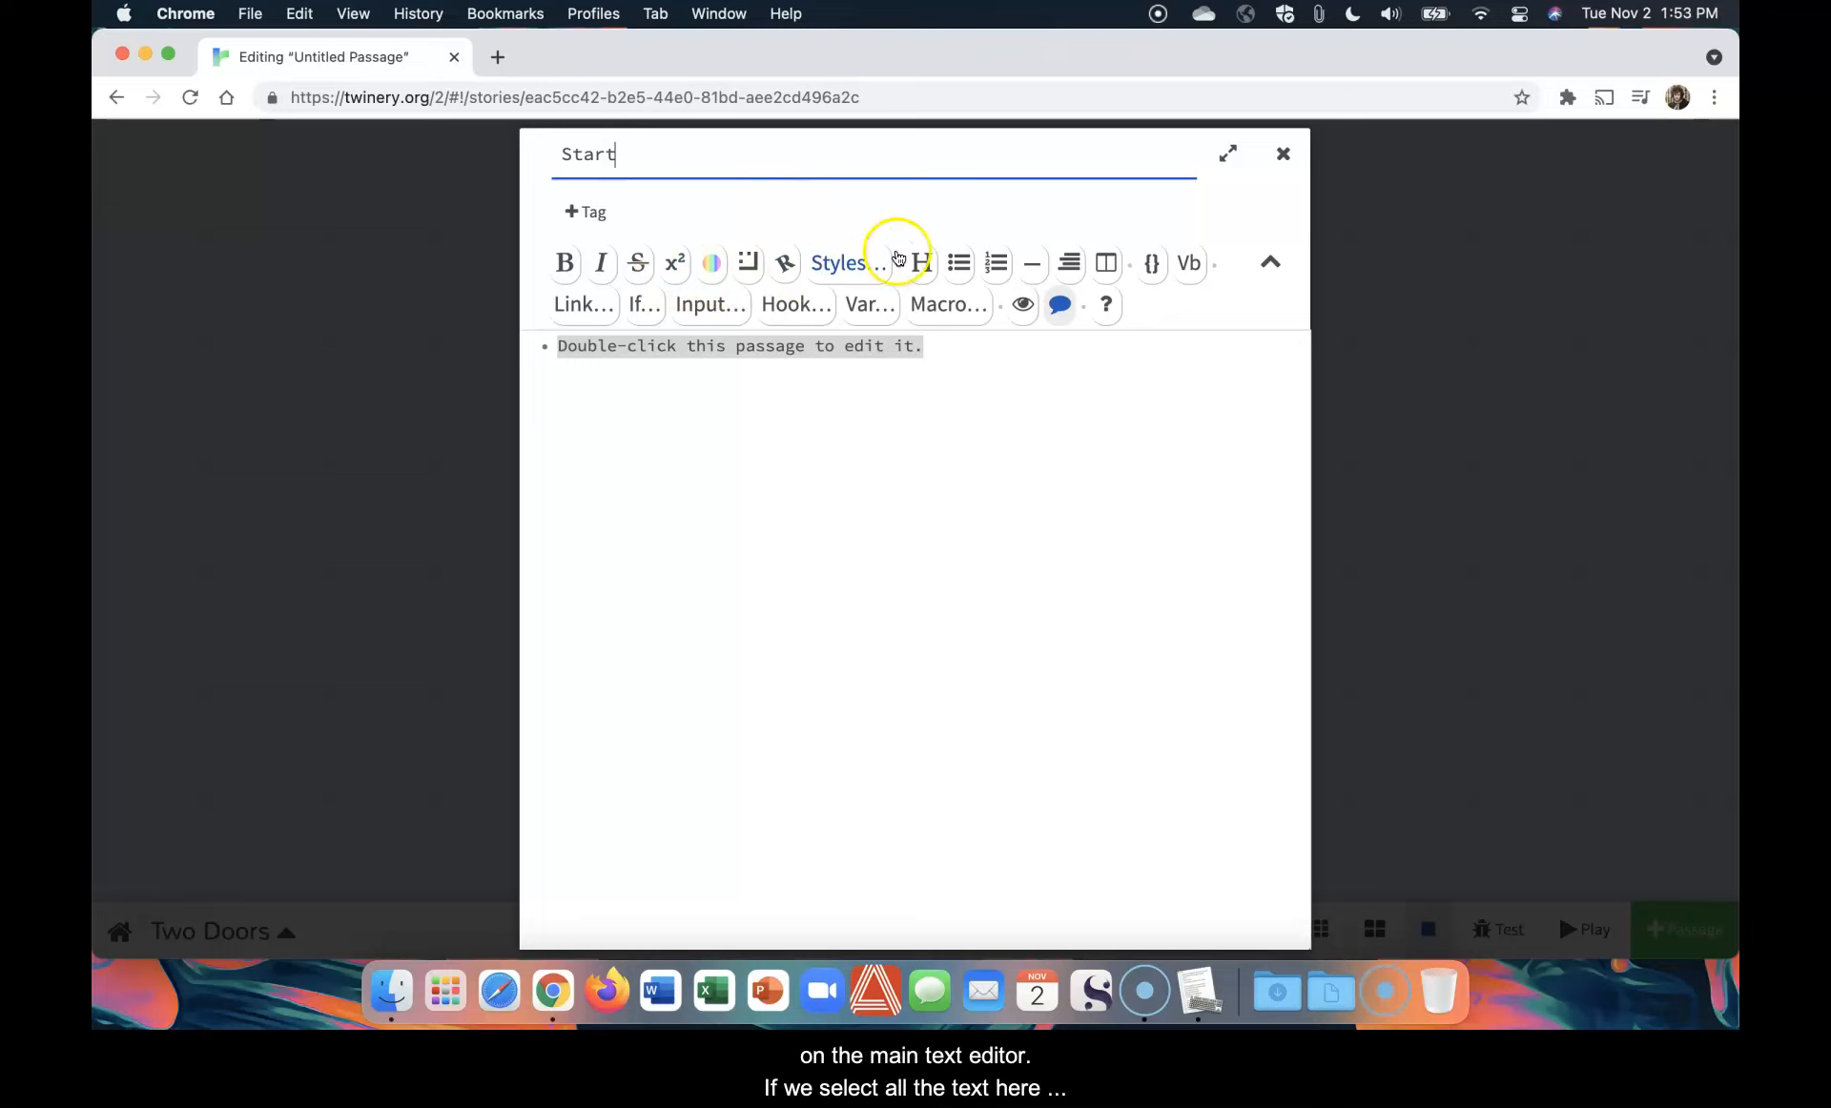
Clear the placeholder text from the body of the Start passage
{"action": "left_click", "coordinate": [752, 341]}
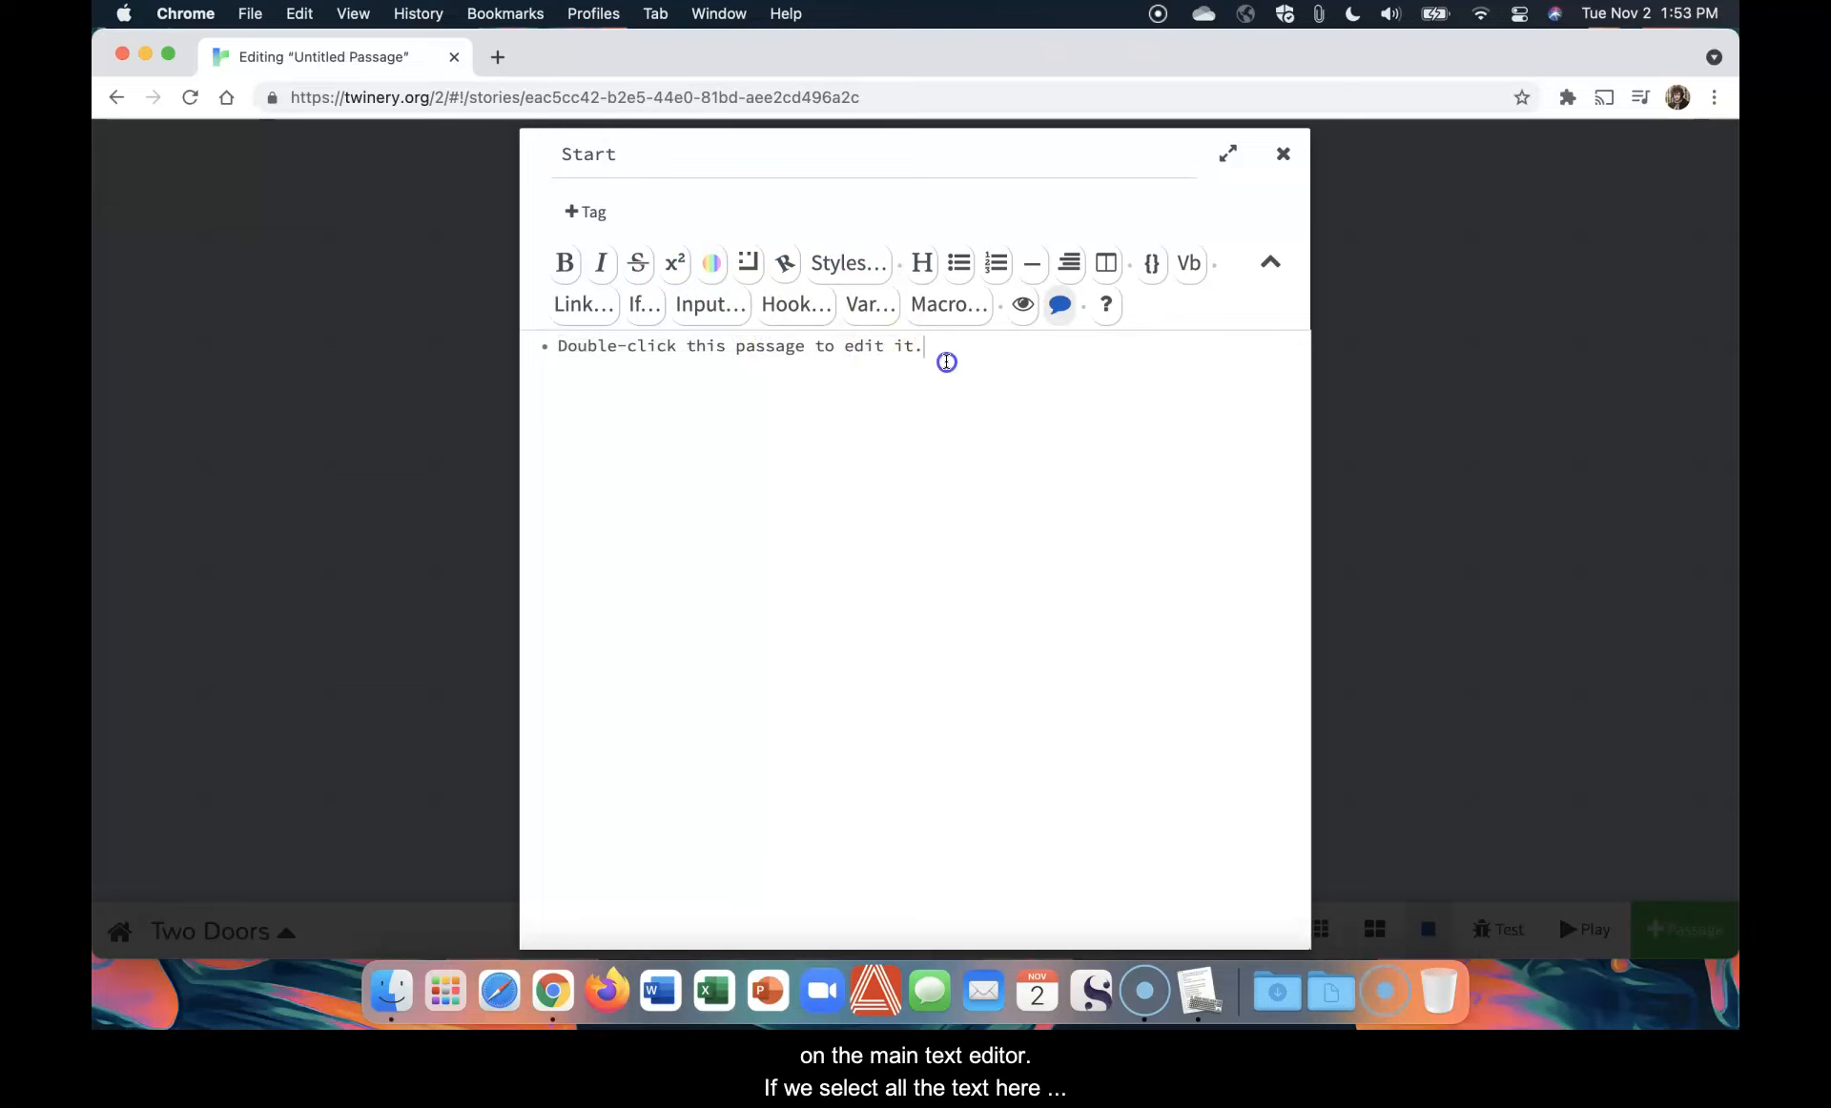
{"action": "key", "text": "super+a"}
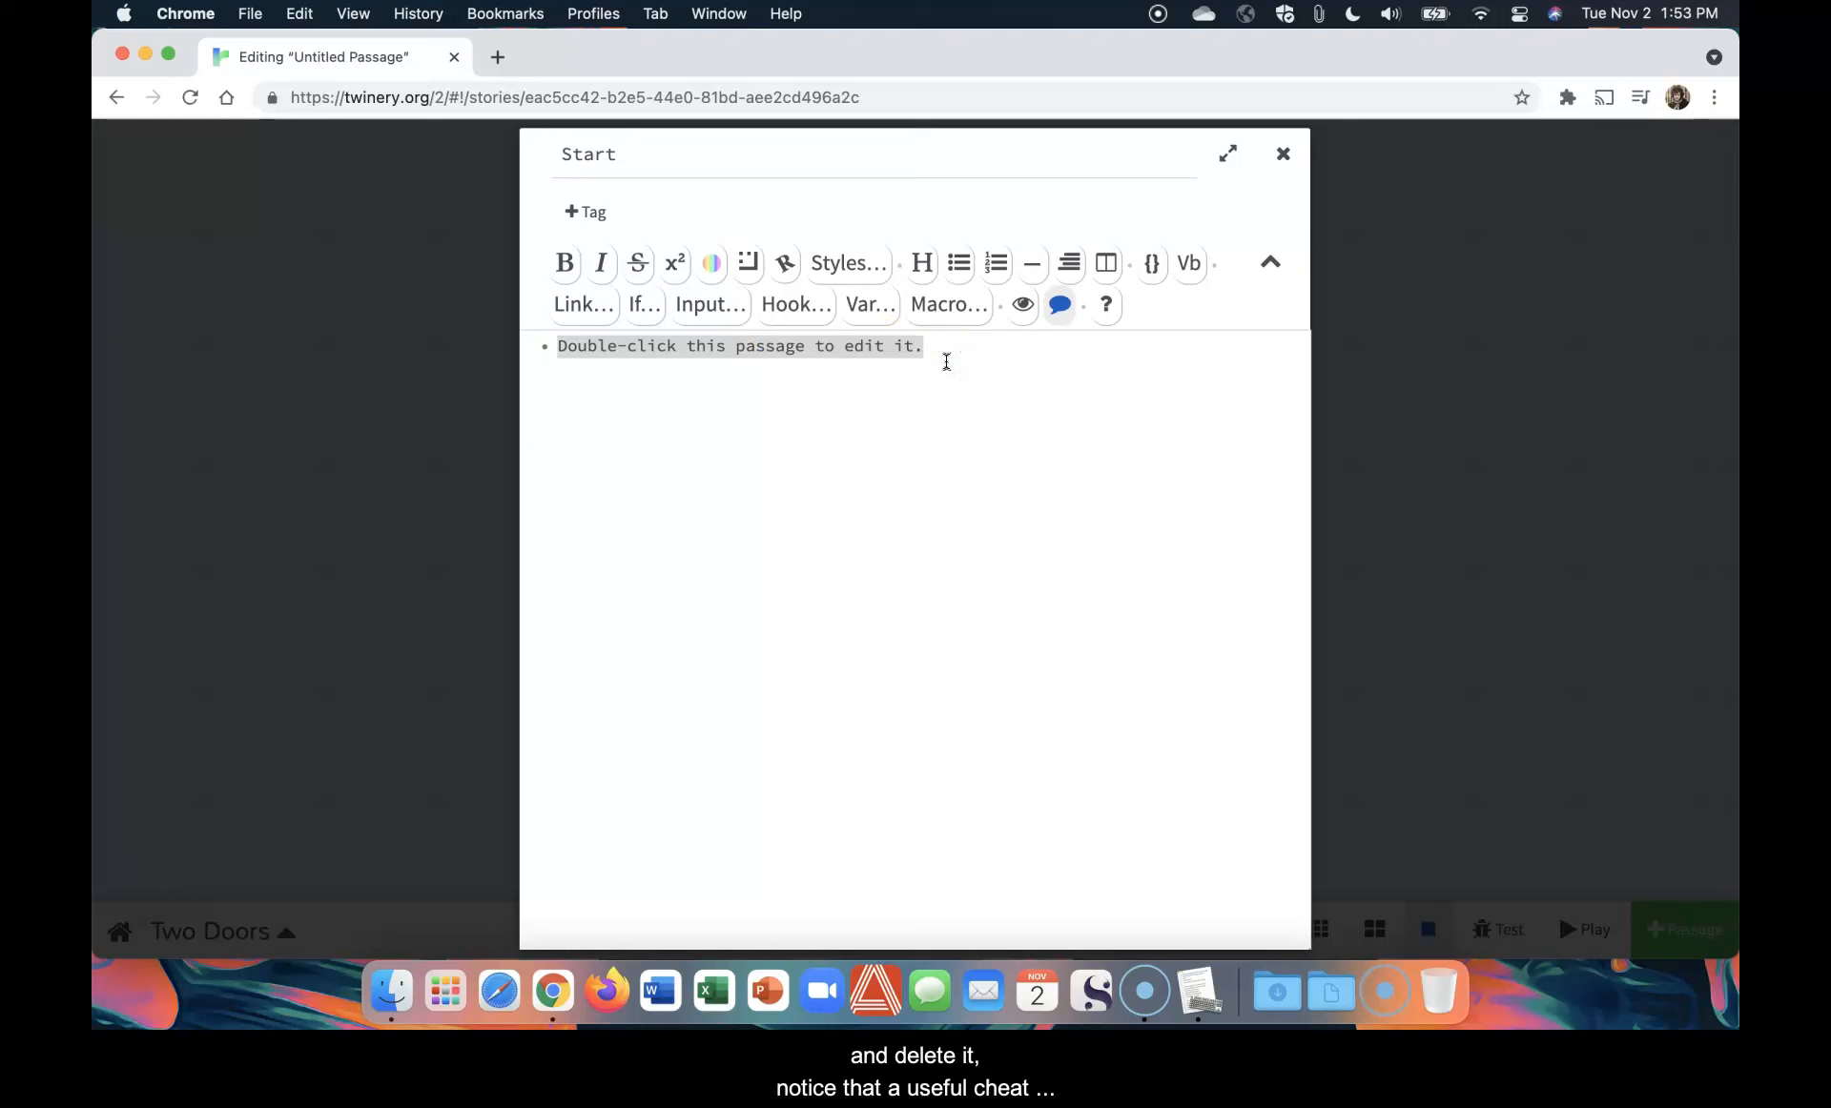
{"action": "key", "text": "BackSpace"}
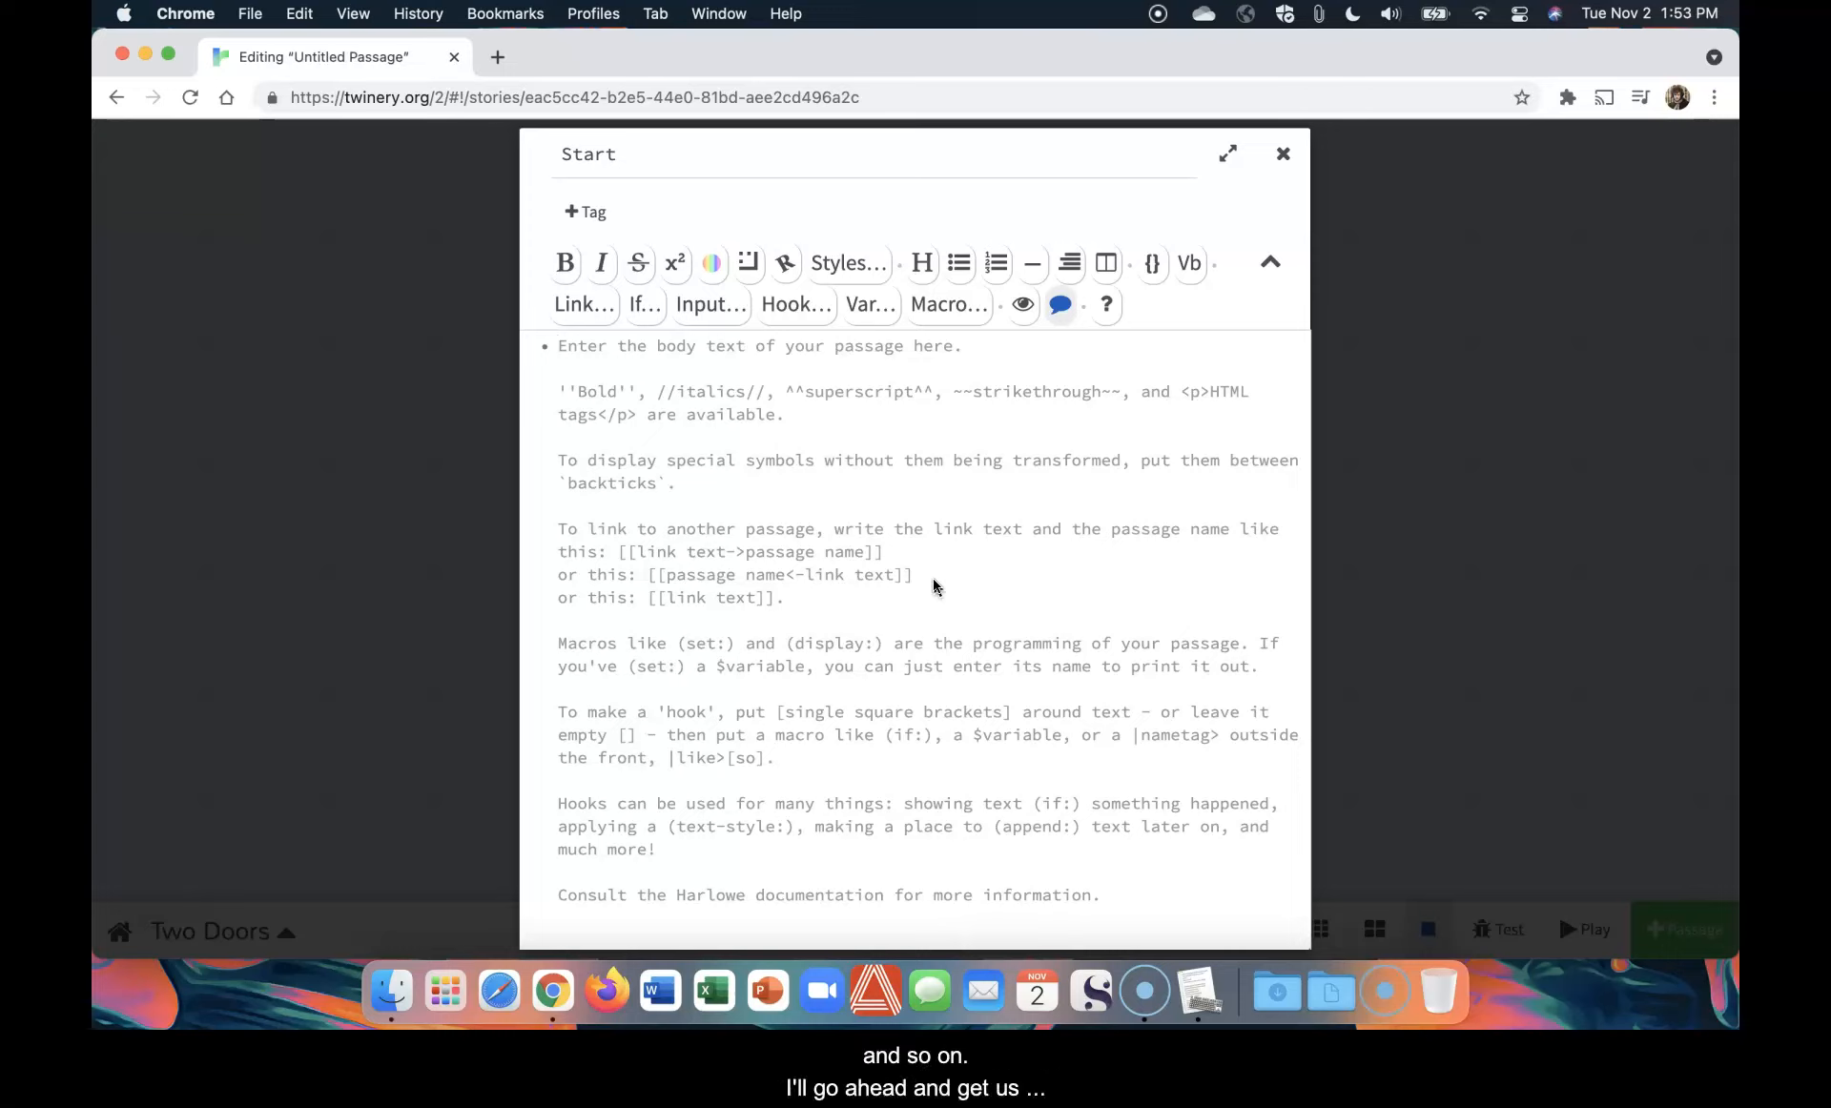
Enter the text "You awaken in a small, dimly room decorated with yellowed floral wallpaper. The room is empty apart from two doors on the opposite wall."
{"action": "type", "text": "You awaken in a small, dimly room with"}
{"action": "key", "text": "BackSpace"}
{"action": "key", "text": "BackSpace"}
{"action": "key", "text": "BackSpace"}
{"action": "key", "text": "BackSpace"}
{"action": "type", "text": "decorated with yellowed floral wall"}
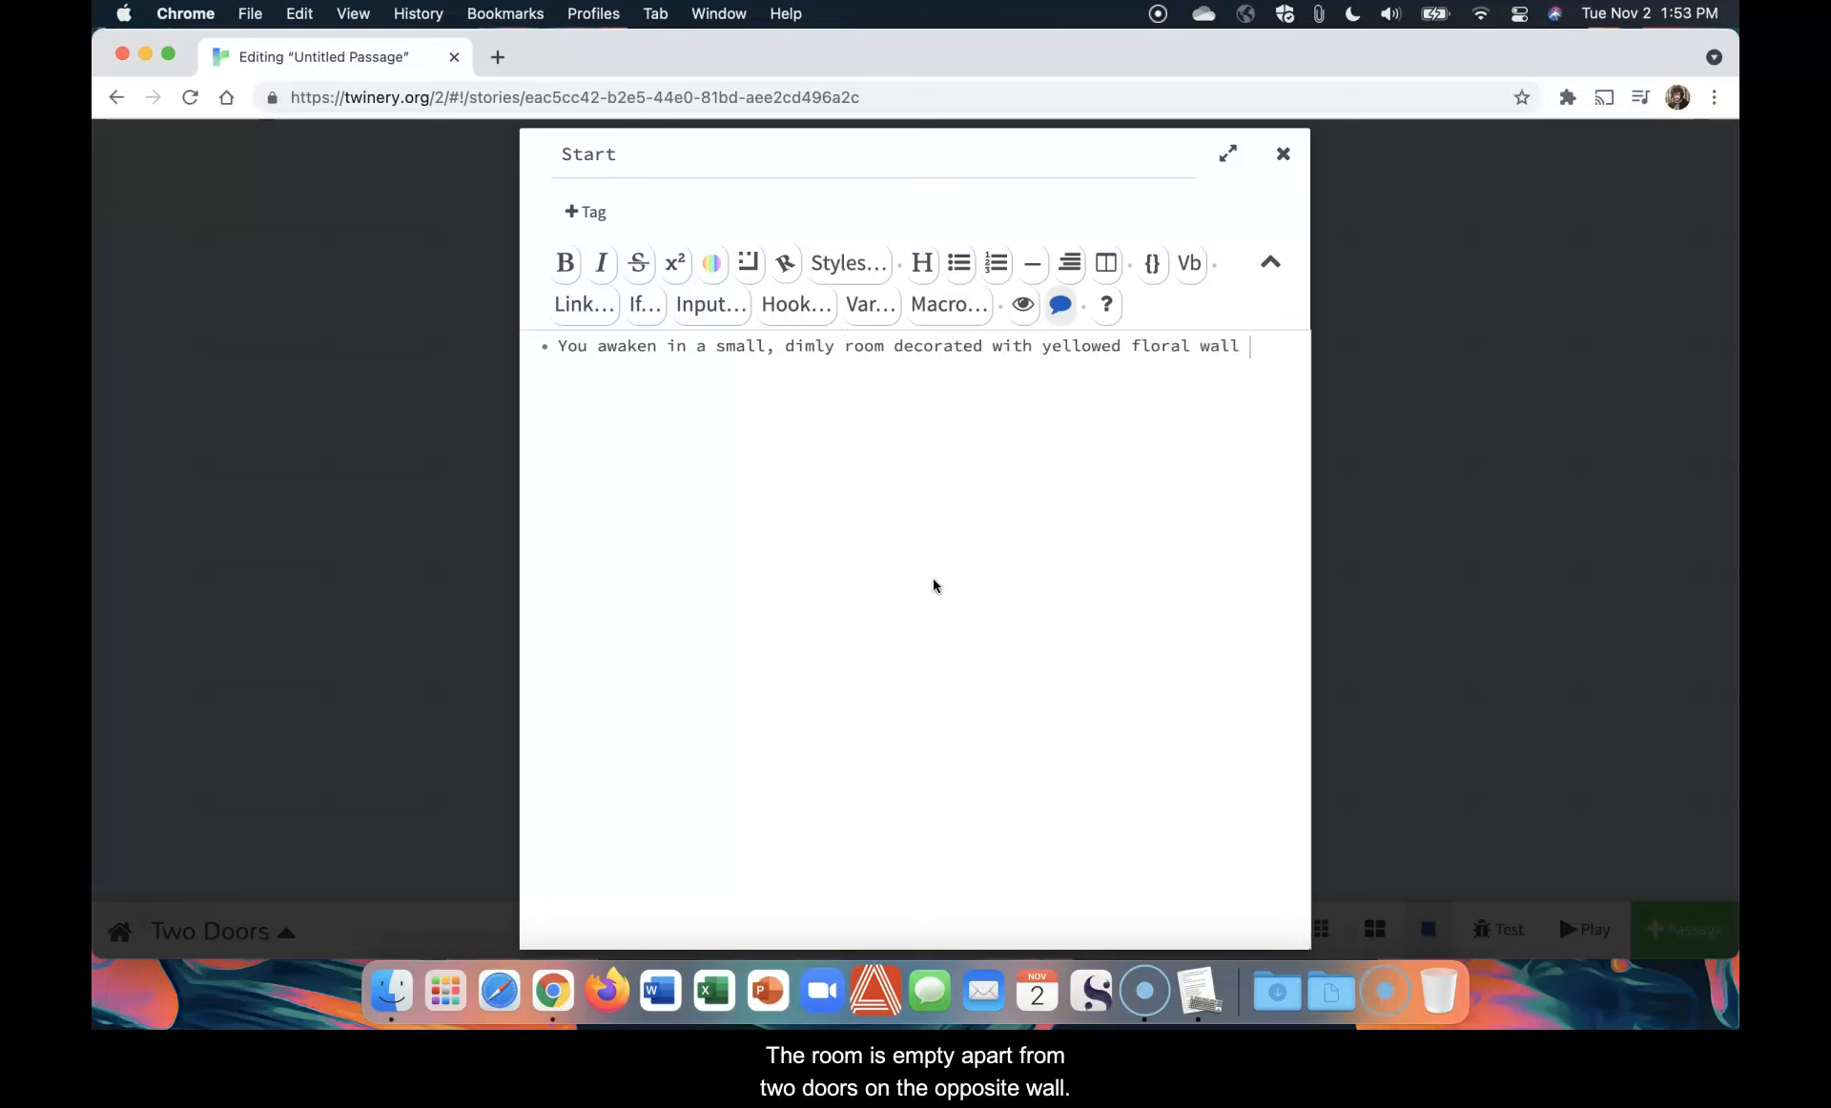
{"action": "key", "text": "BackSpace"}
{"action": "type", "text": "paper. The room is empty apart from two doors on the opposite wall."}
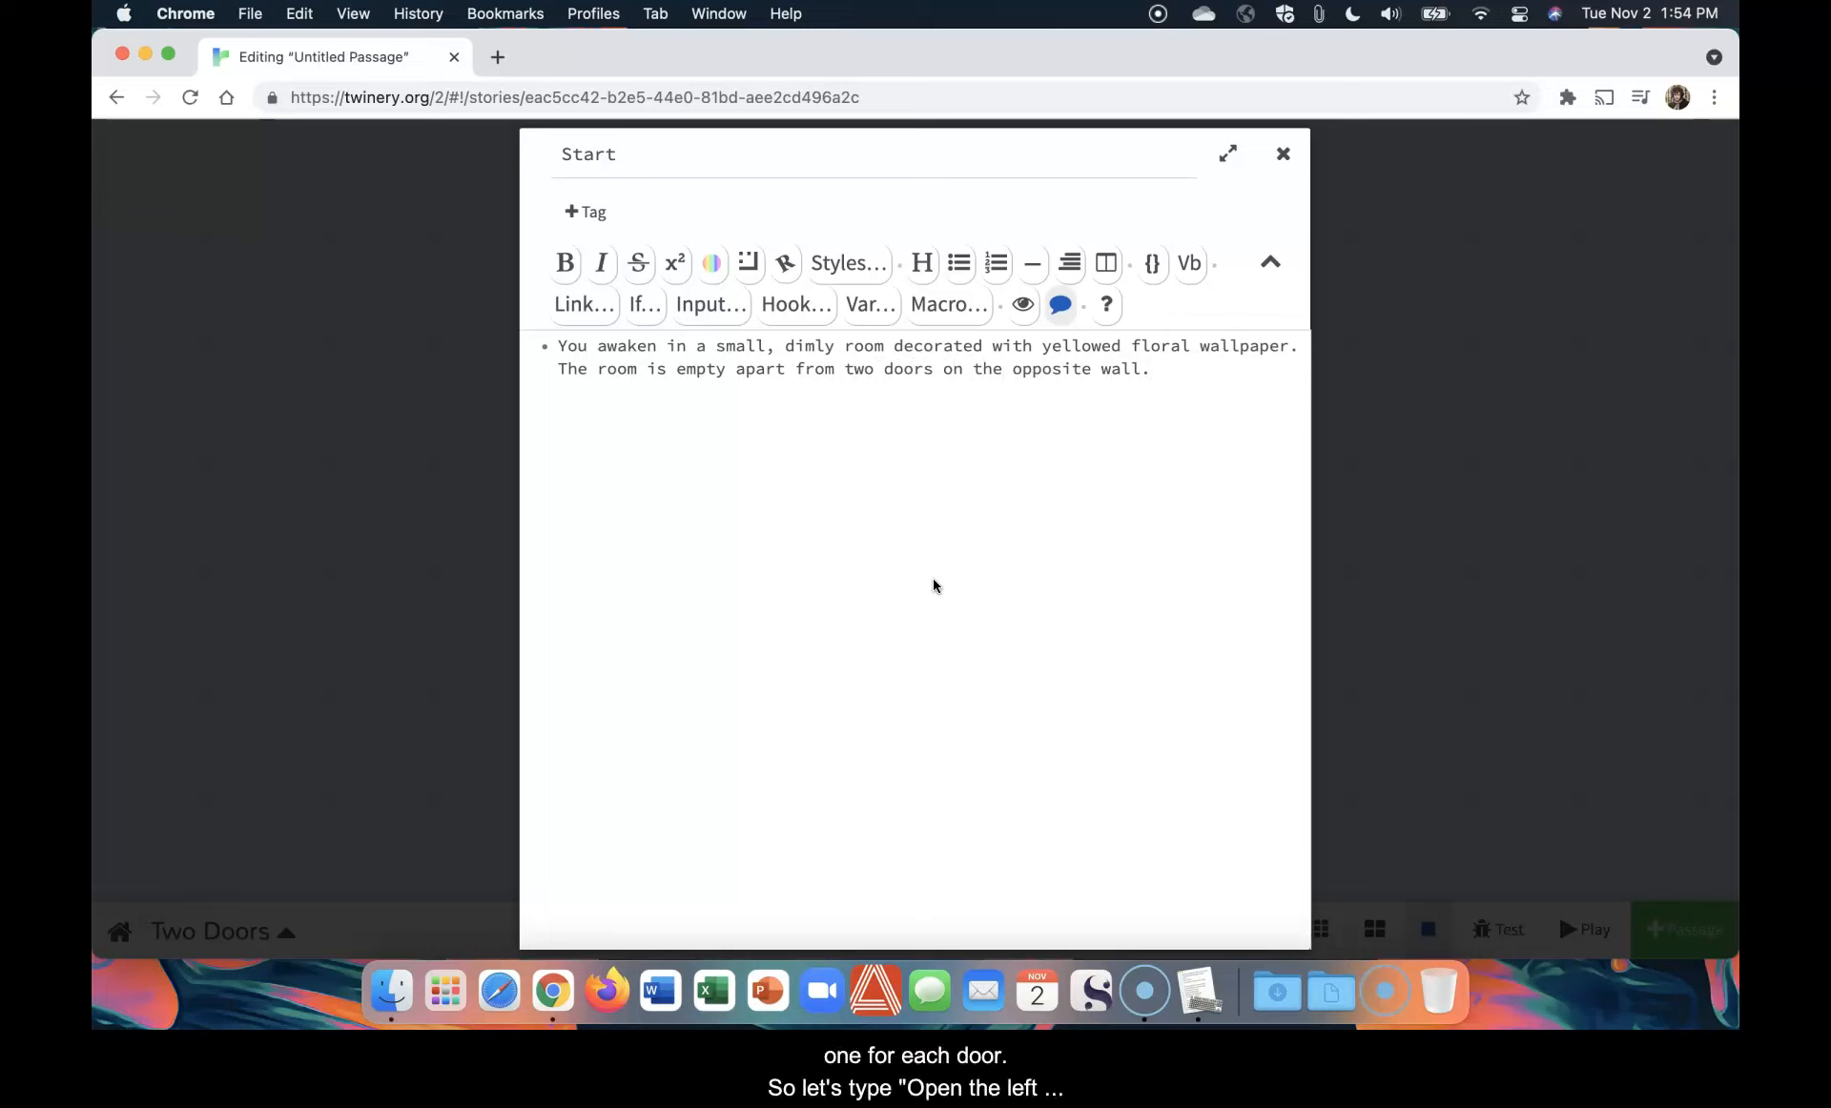
Below a blank line, add the links "[[Open the left door.]]" and "[[Open the right door.]]" on separate lines, and return to the story map
{"action": "key", "text": "Return"}
{"action": "key", "text": "Return"}
{"action": "type", "text": "[[Open the left door.]] [["}
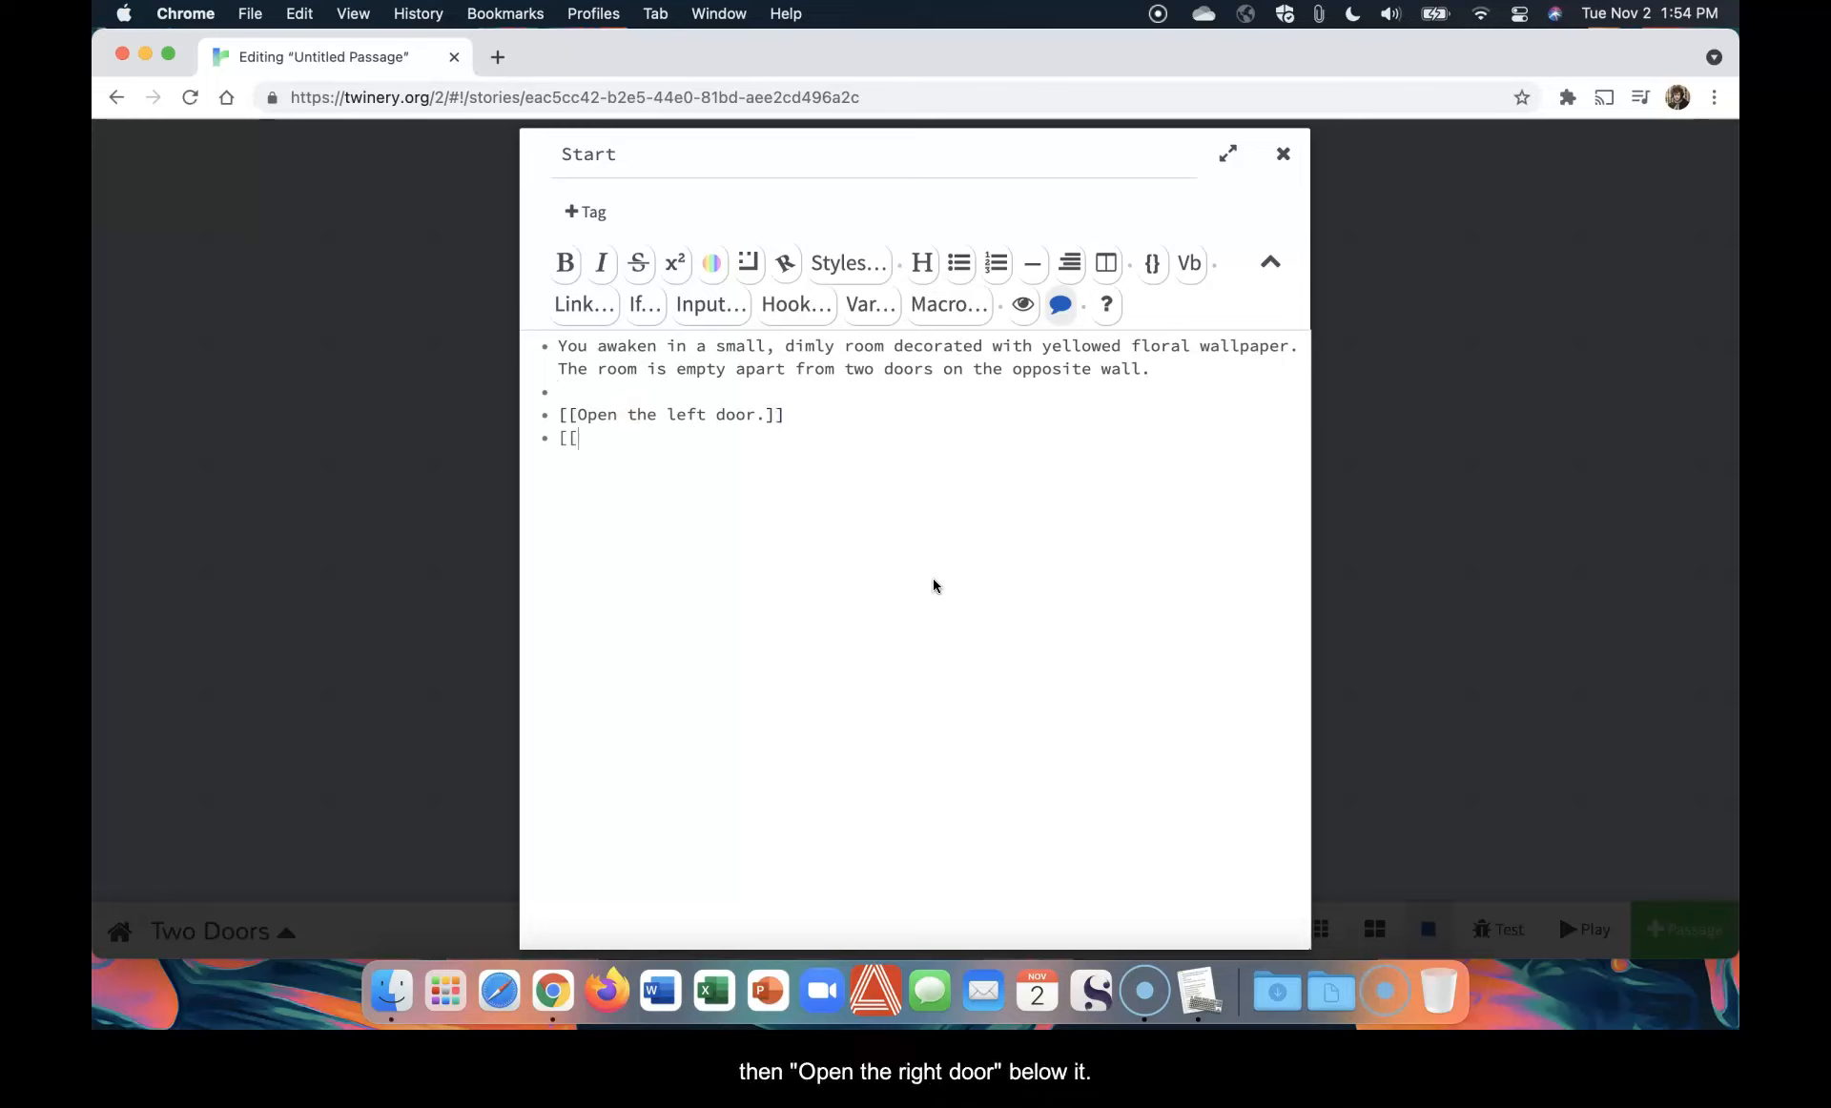
{"action": "type", "text": "Open the right door.]]"}
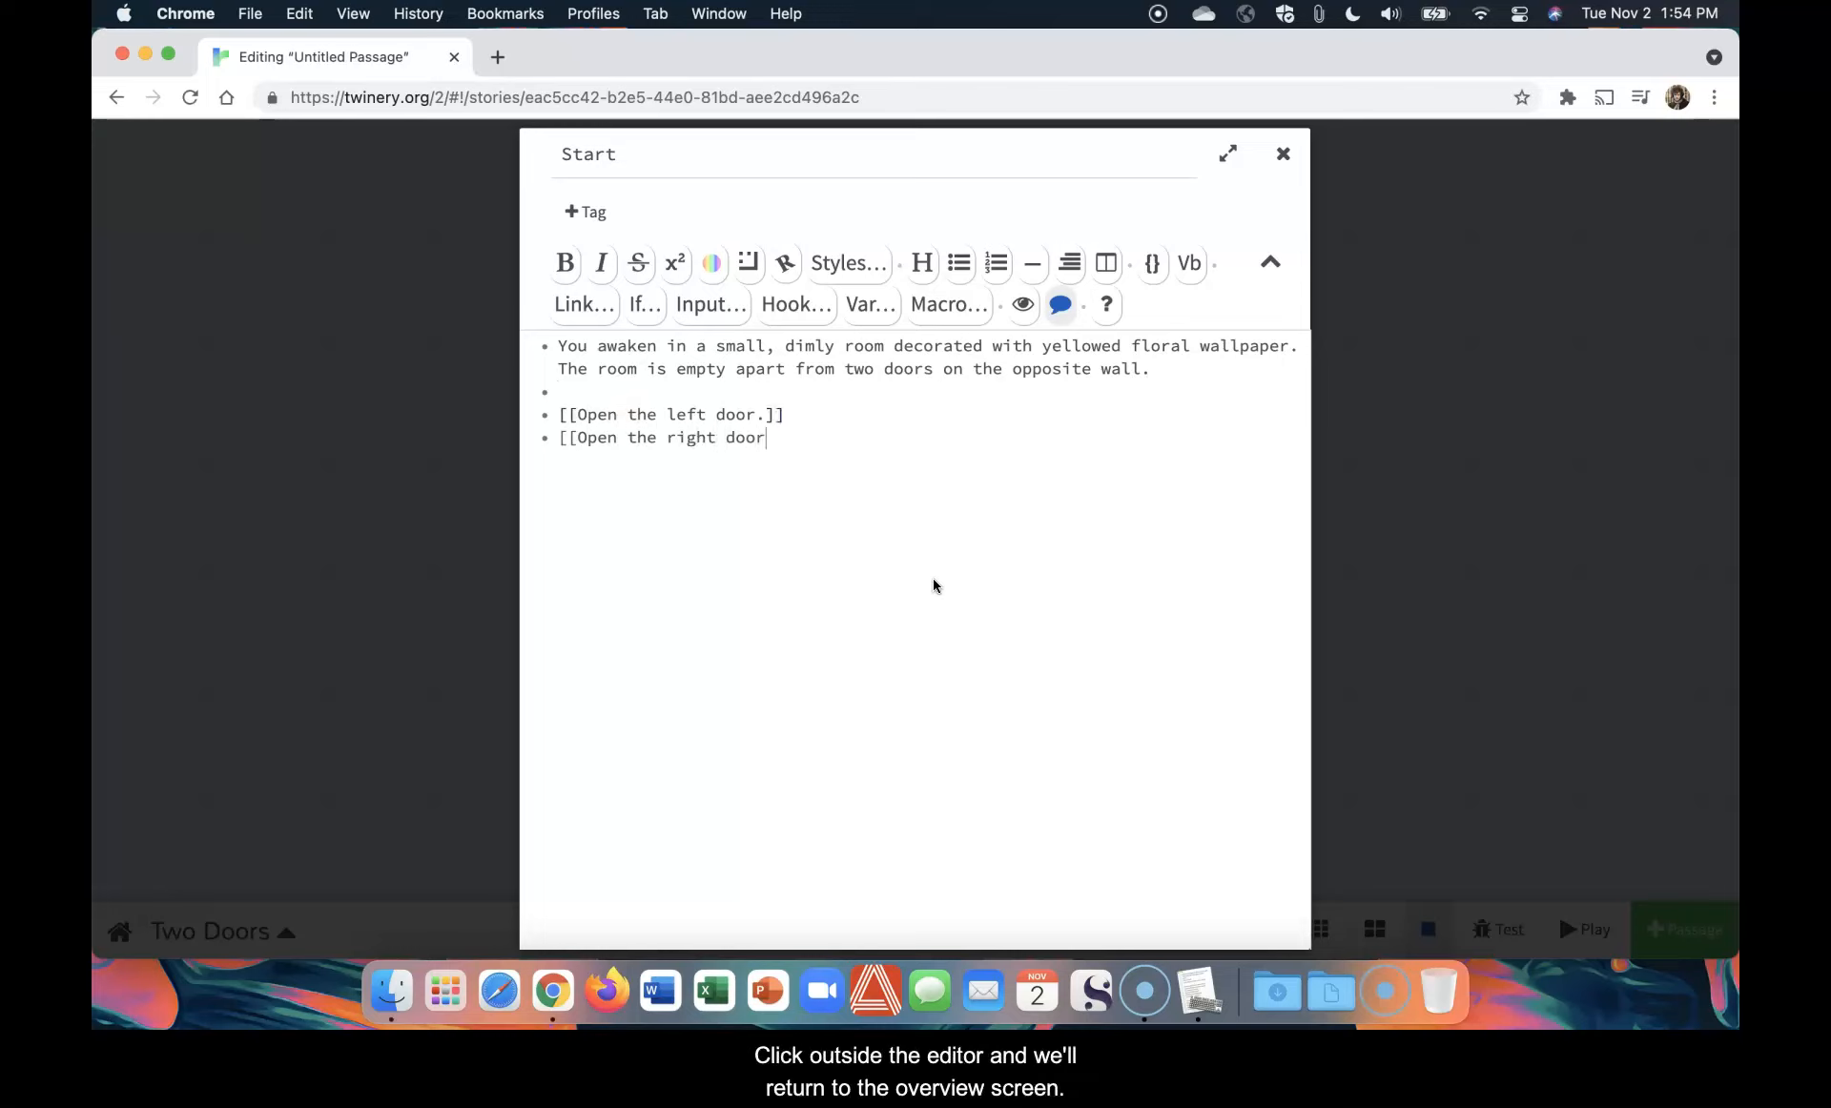
{"action": "left_click", "coordinate": [1475, 486]}
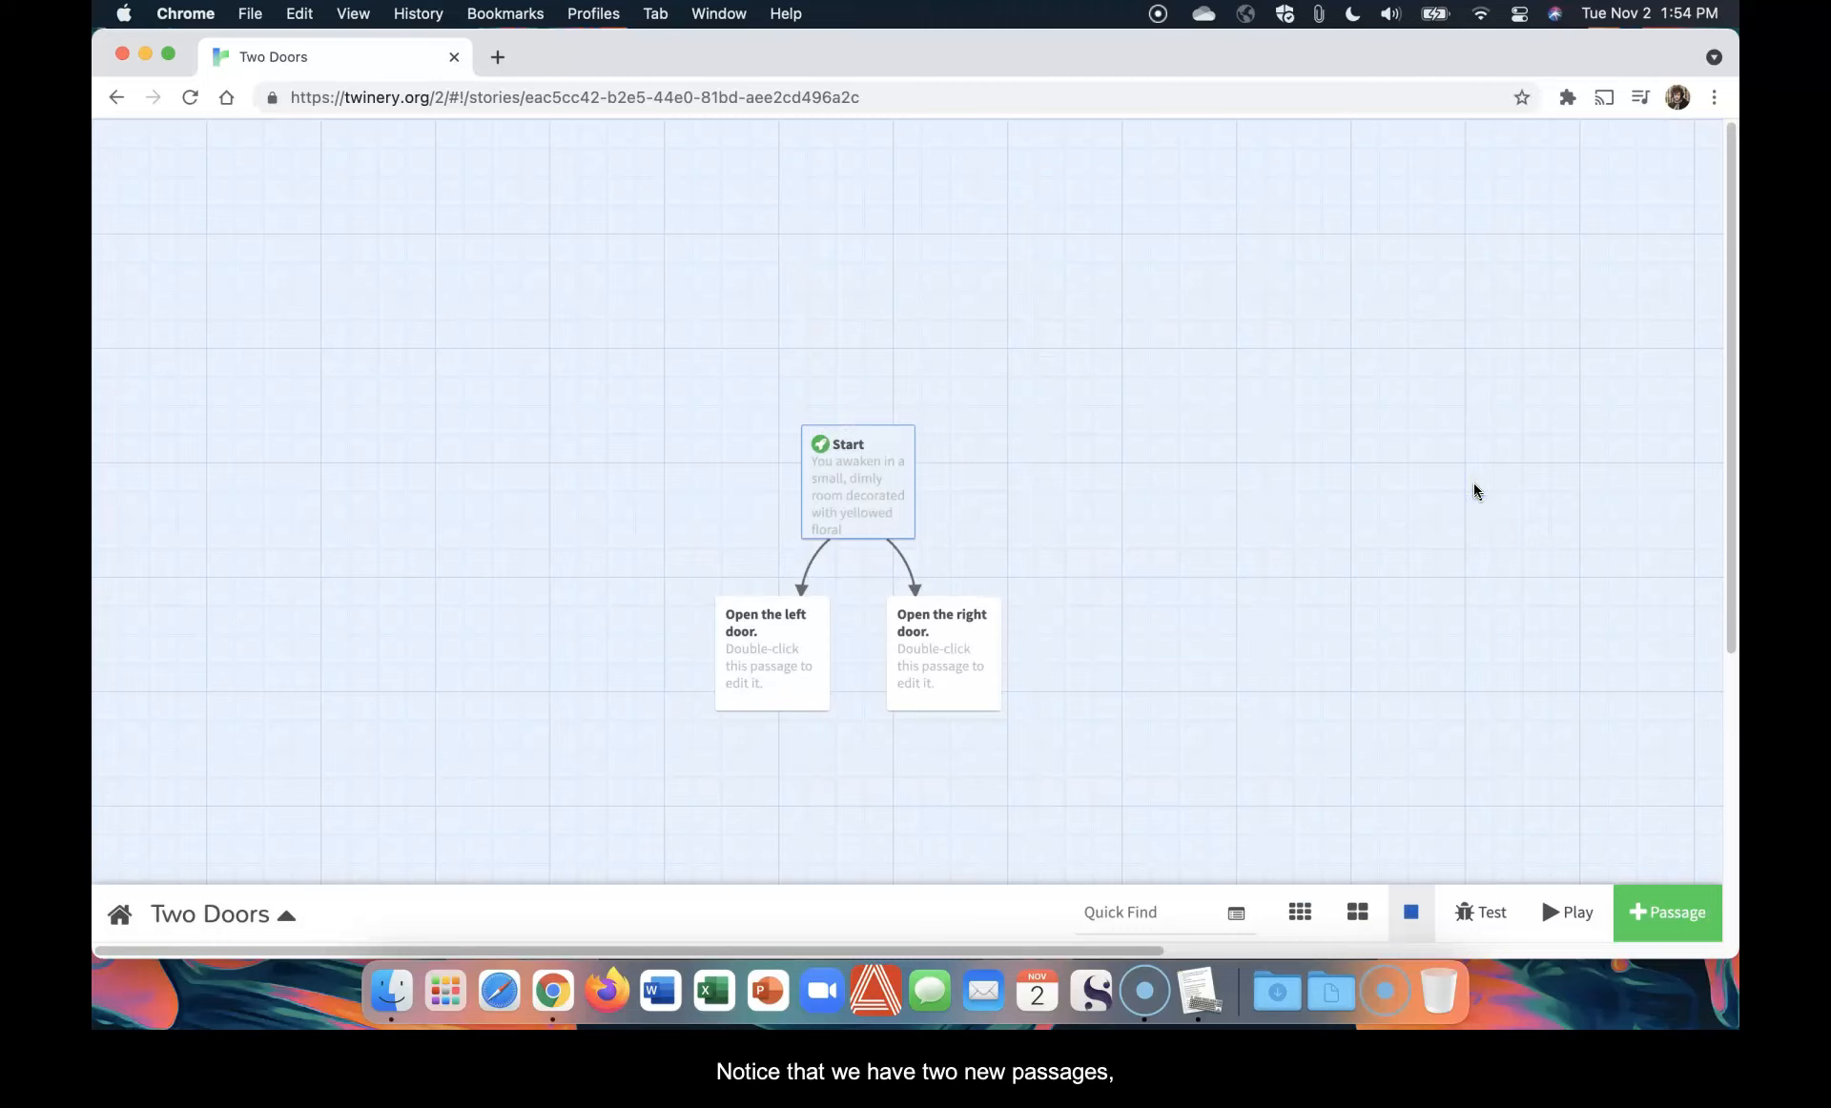
Replace the text of the "Open the left door." passage with "A ferocious tiger appears and devours you. The end."
{"action": "mouse_move", "coordinate": [756, 652]}
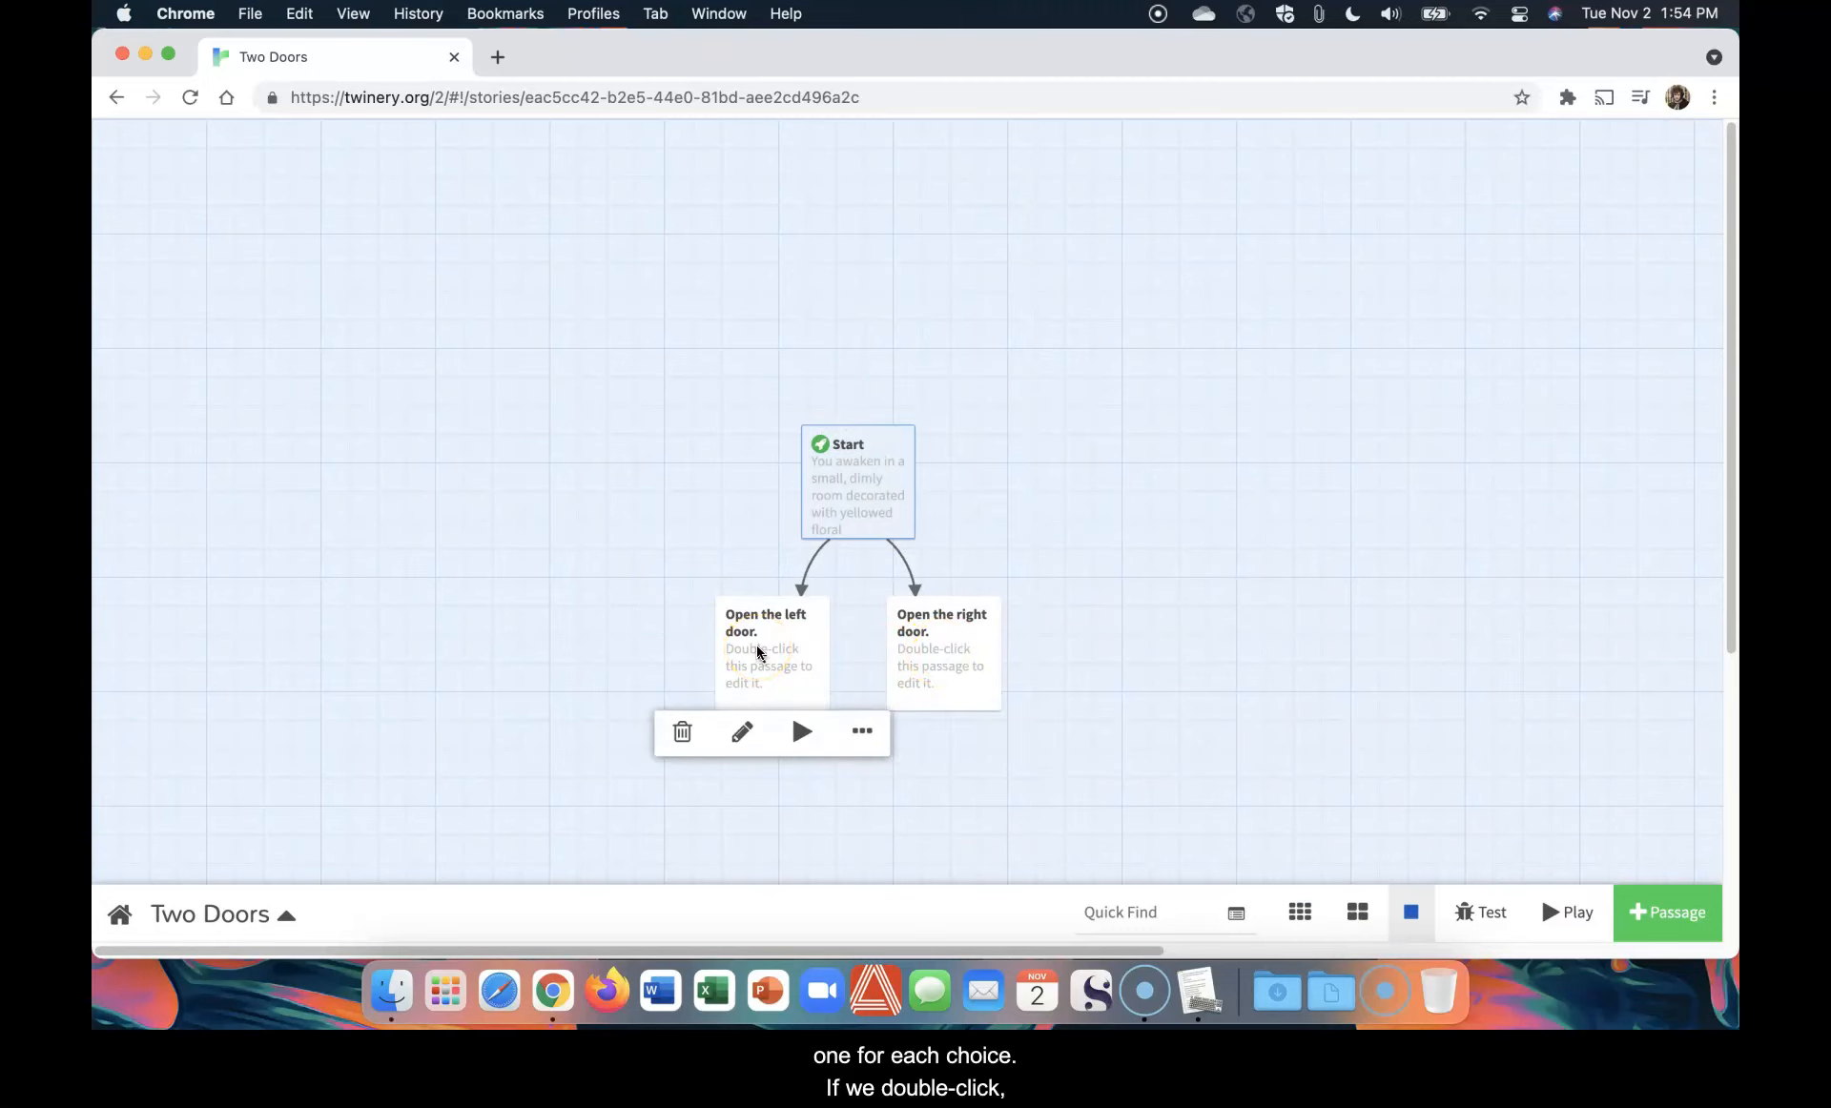
{"action": "double_click", "coordinate": [758, 650]}
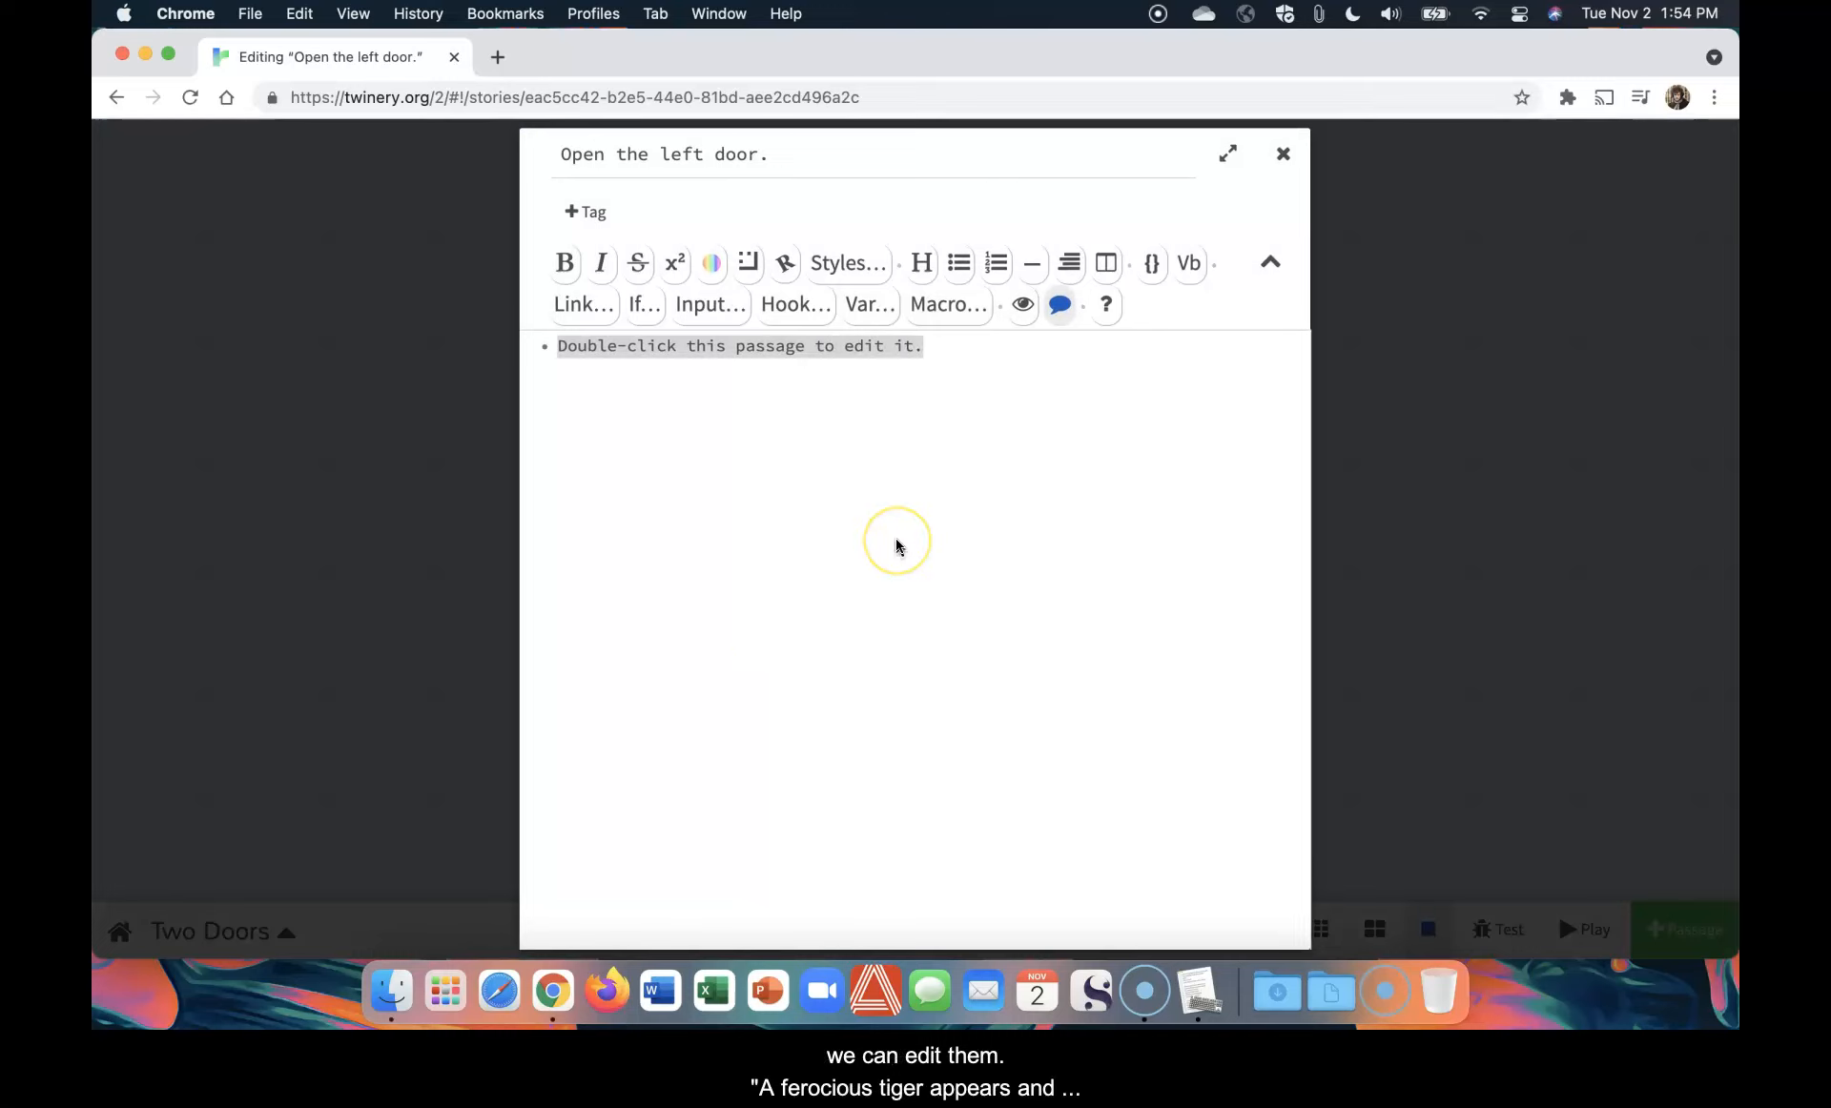
{"action": "type", "text": "A feroci"}
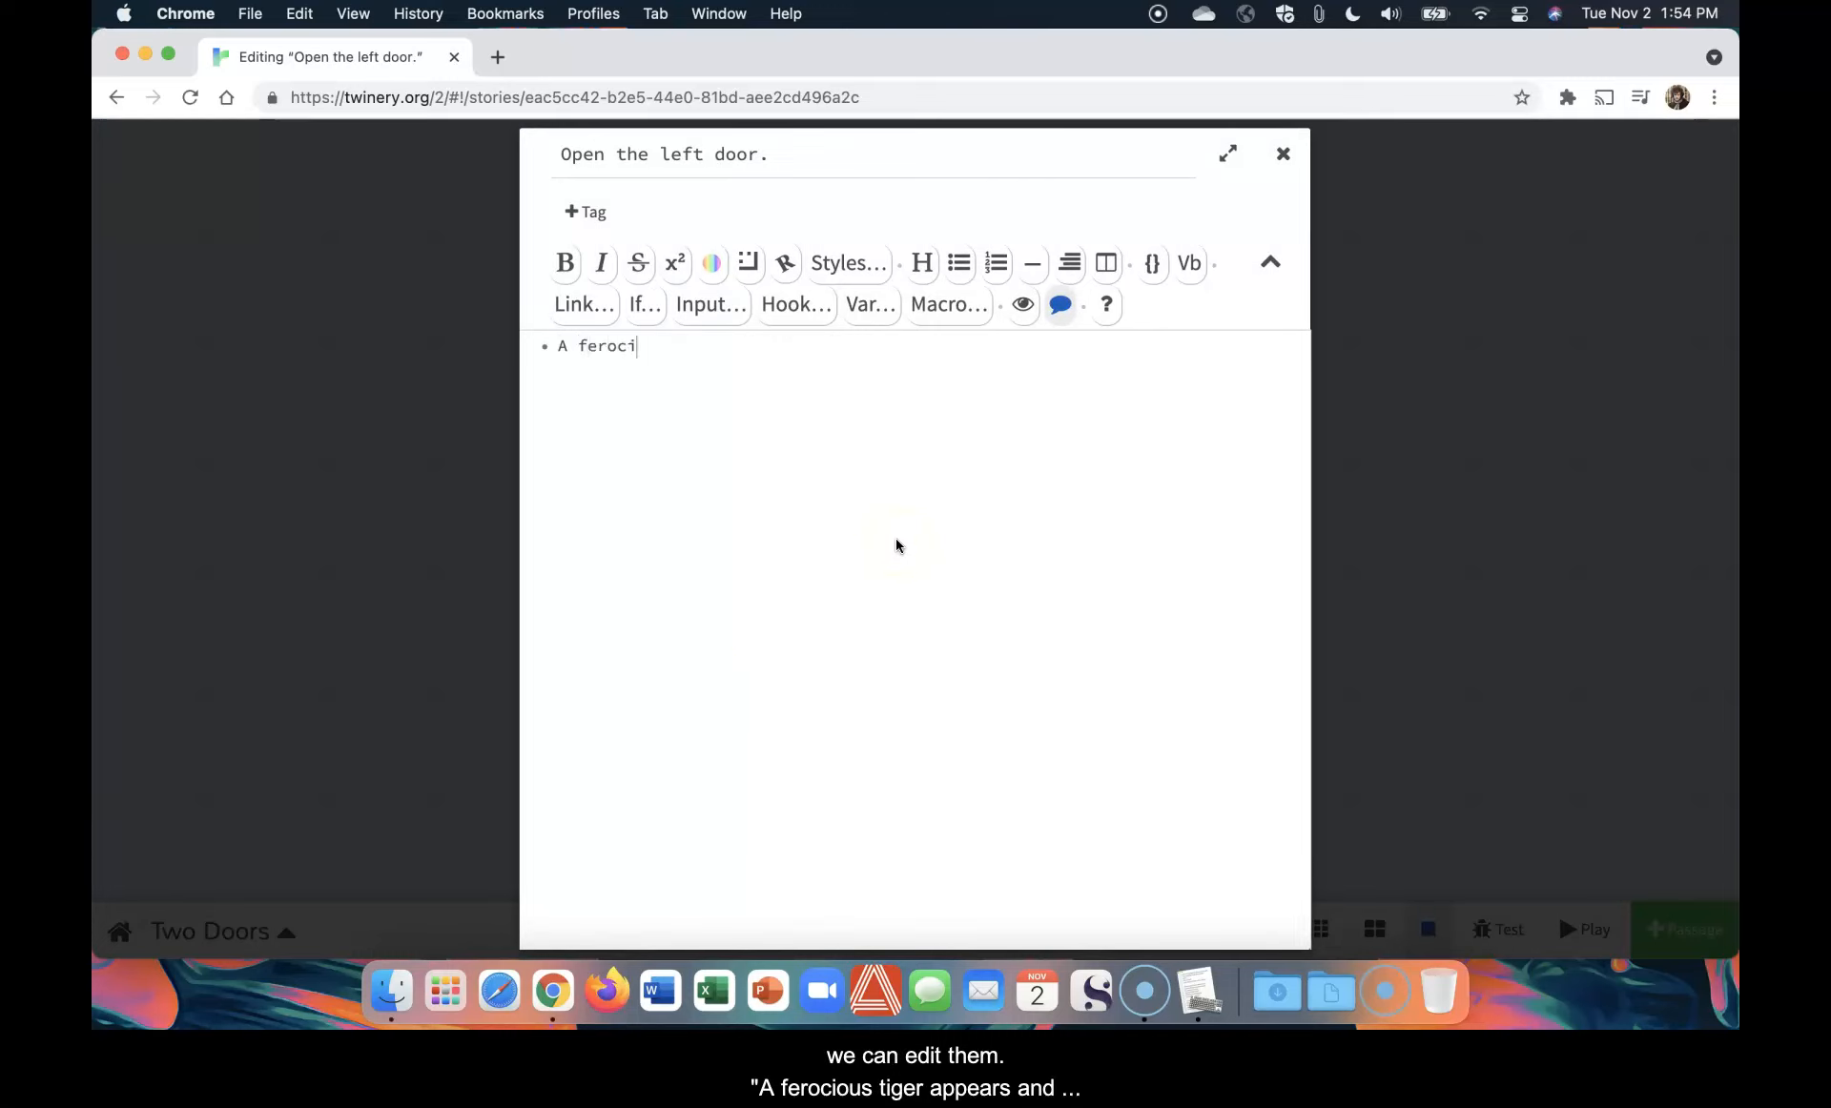
{"action": "type", "text": "ous tiger "}
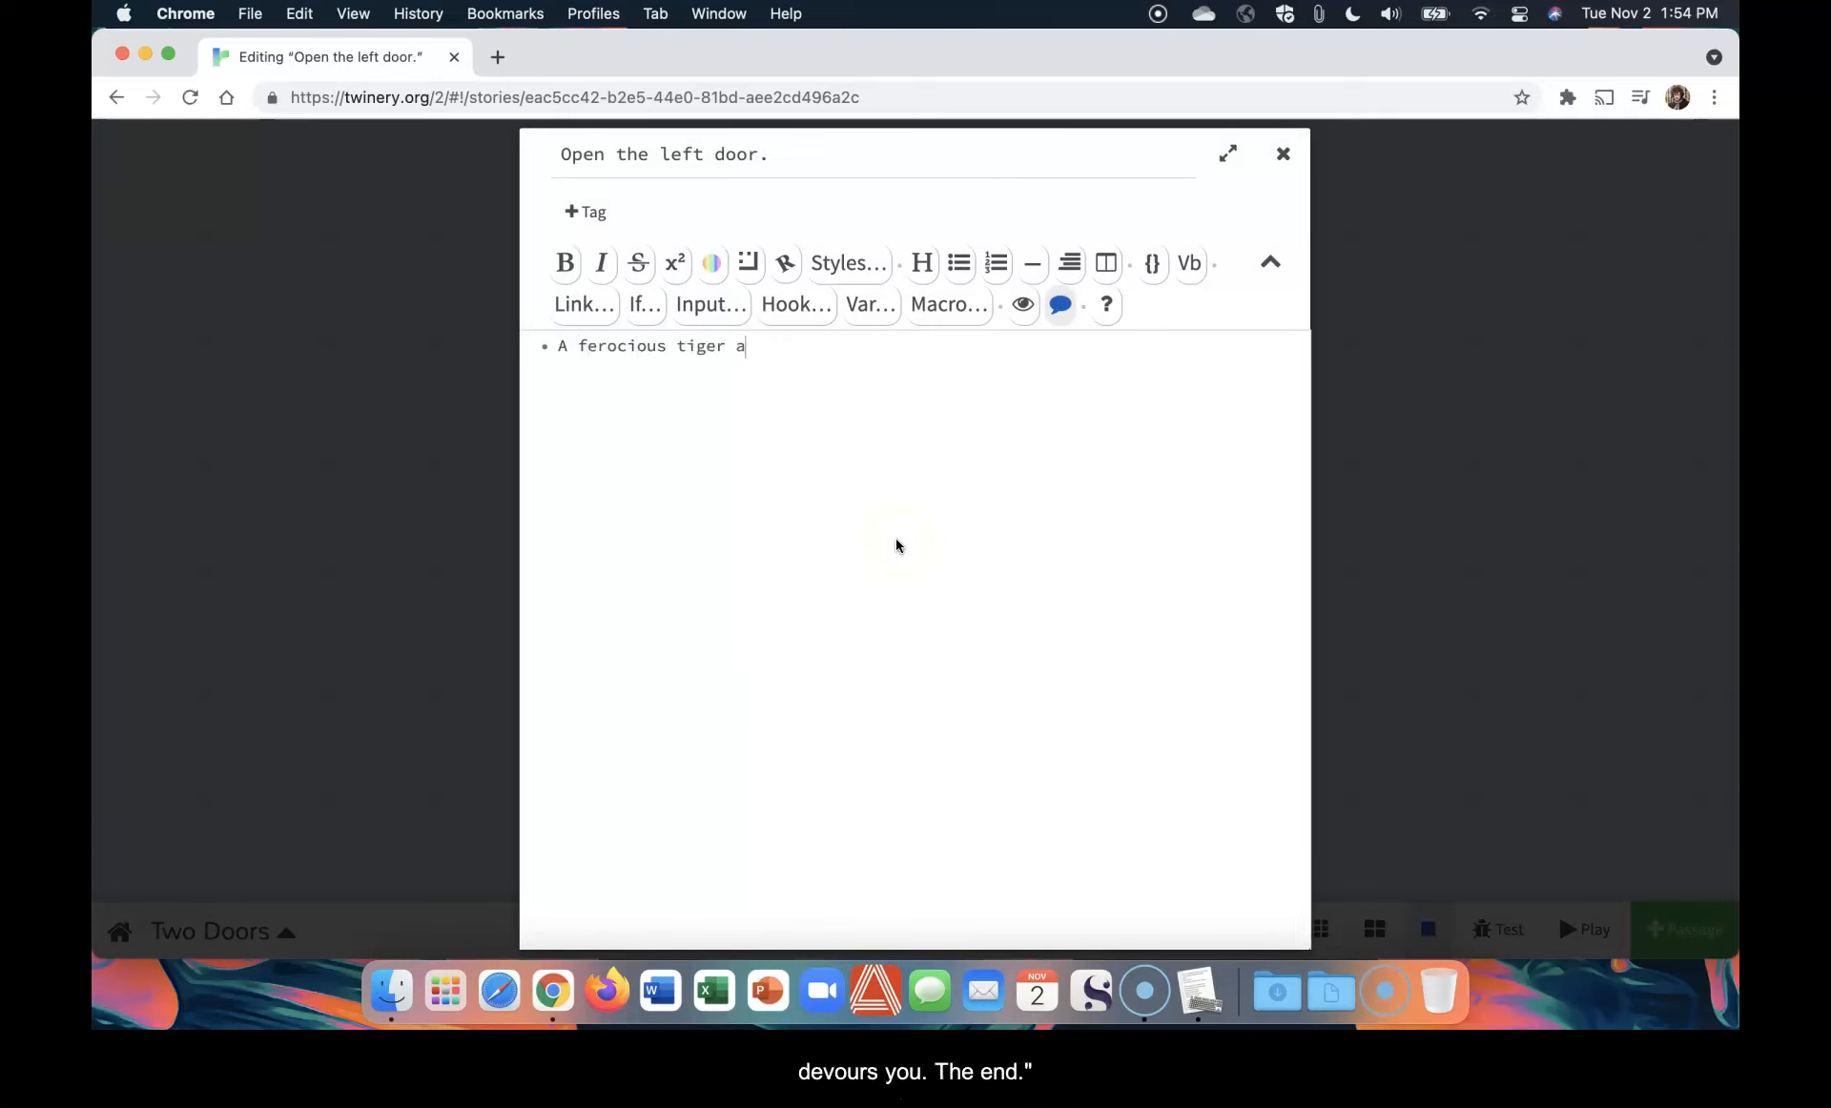
{"action": "type", "text": "appears and devours you. The end."}
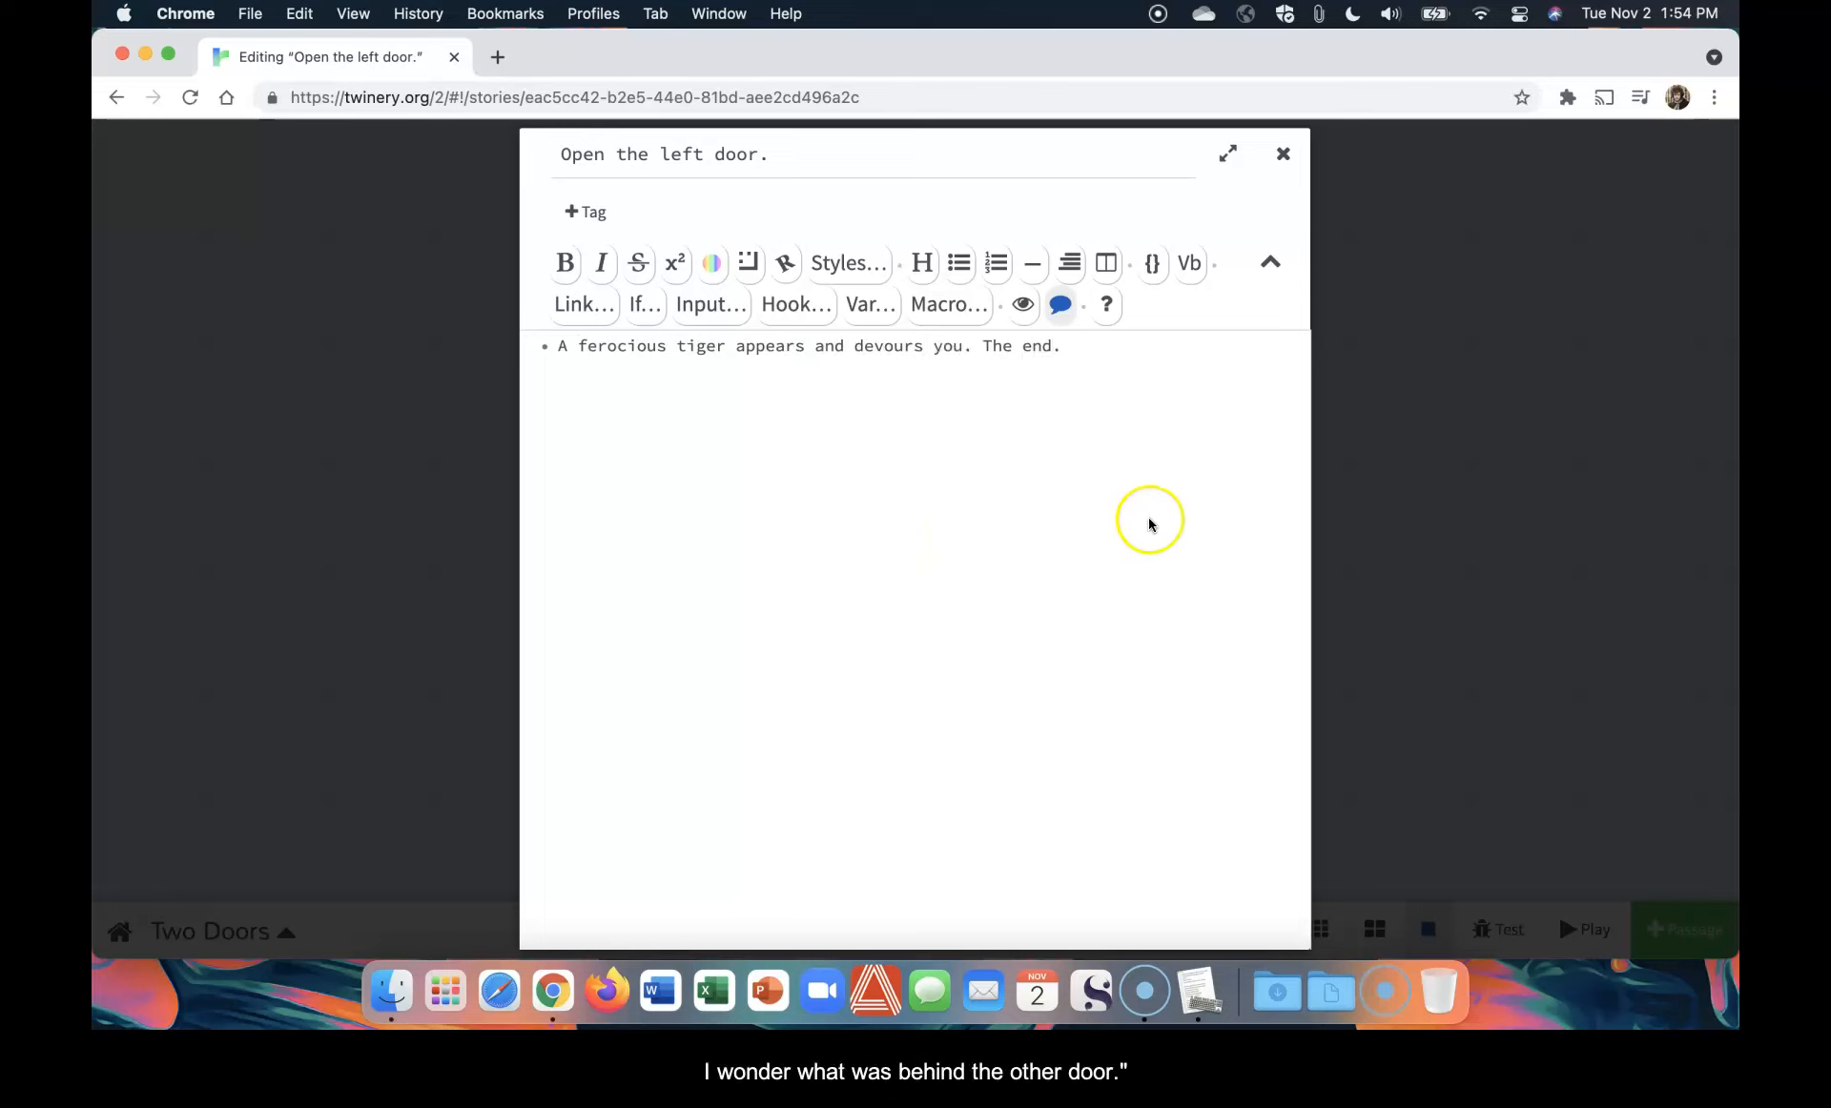
{"action": "left_click", "coordinate": [1476, 486]}
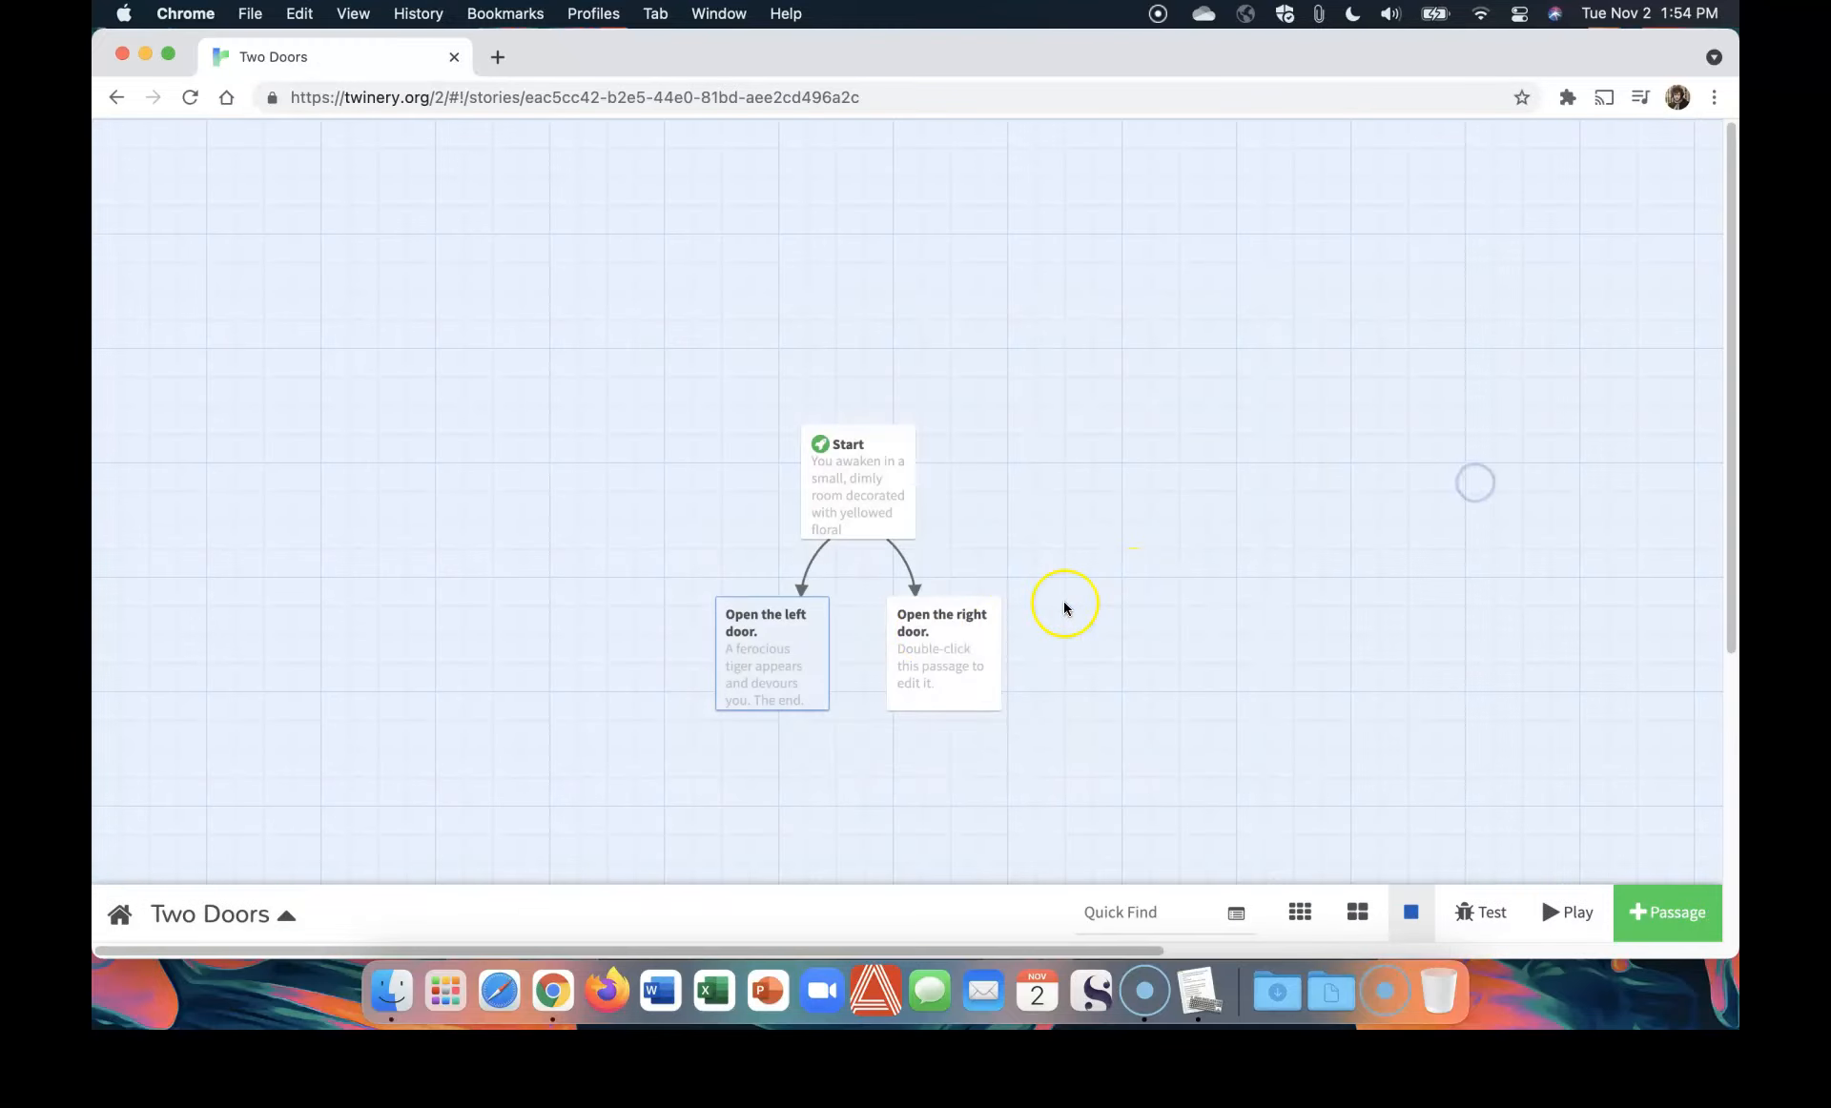
Write "Gold! The room is full of gold! I wonder what was behind the other door." in the "Open the right door." passage
{"action": "double_click", "coordinate": [928, 632]}
{"action": "type", "text": "Gold!"}
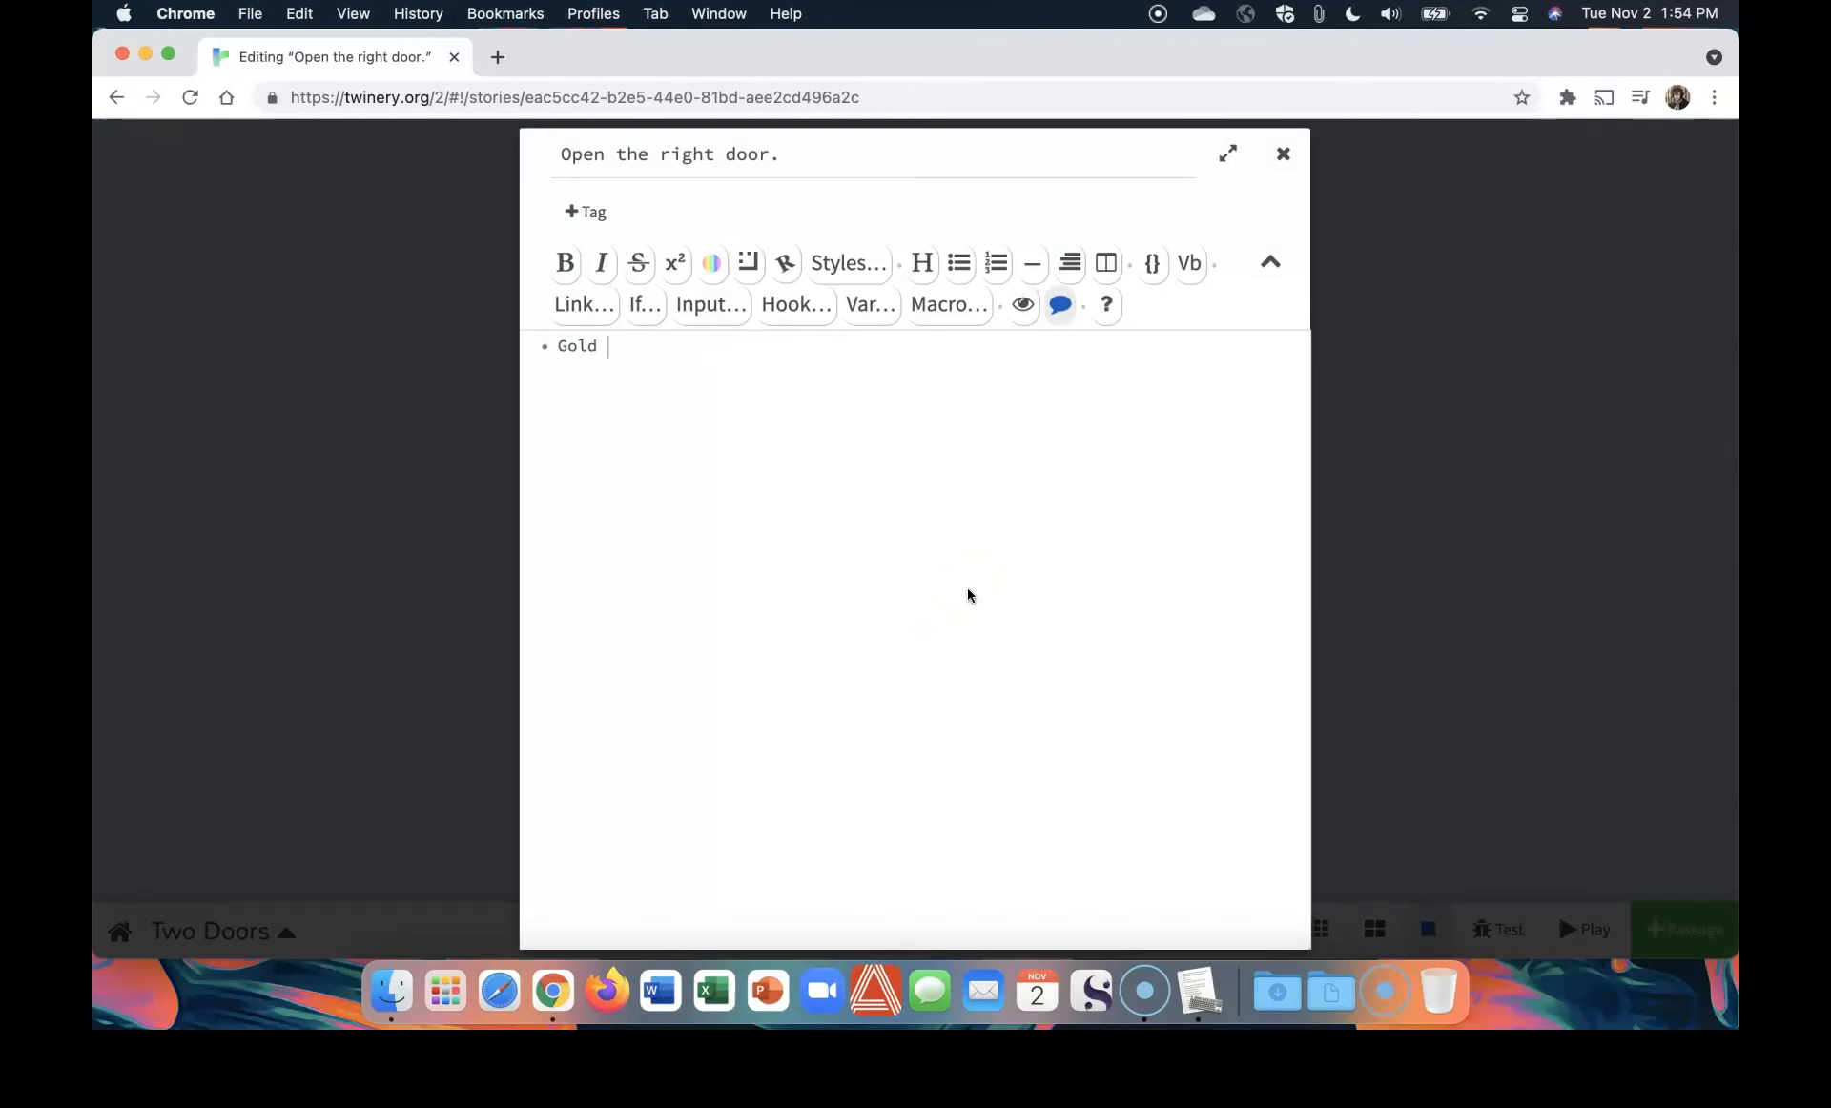
{"action": "key", "text": "BackSpace"}
{"action": "type", "text": "! The room is full of gold! I wonder what was behind the other door."}
{"action": "left_click", "coordinate": [1391, 586]}
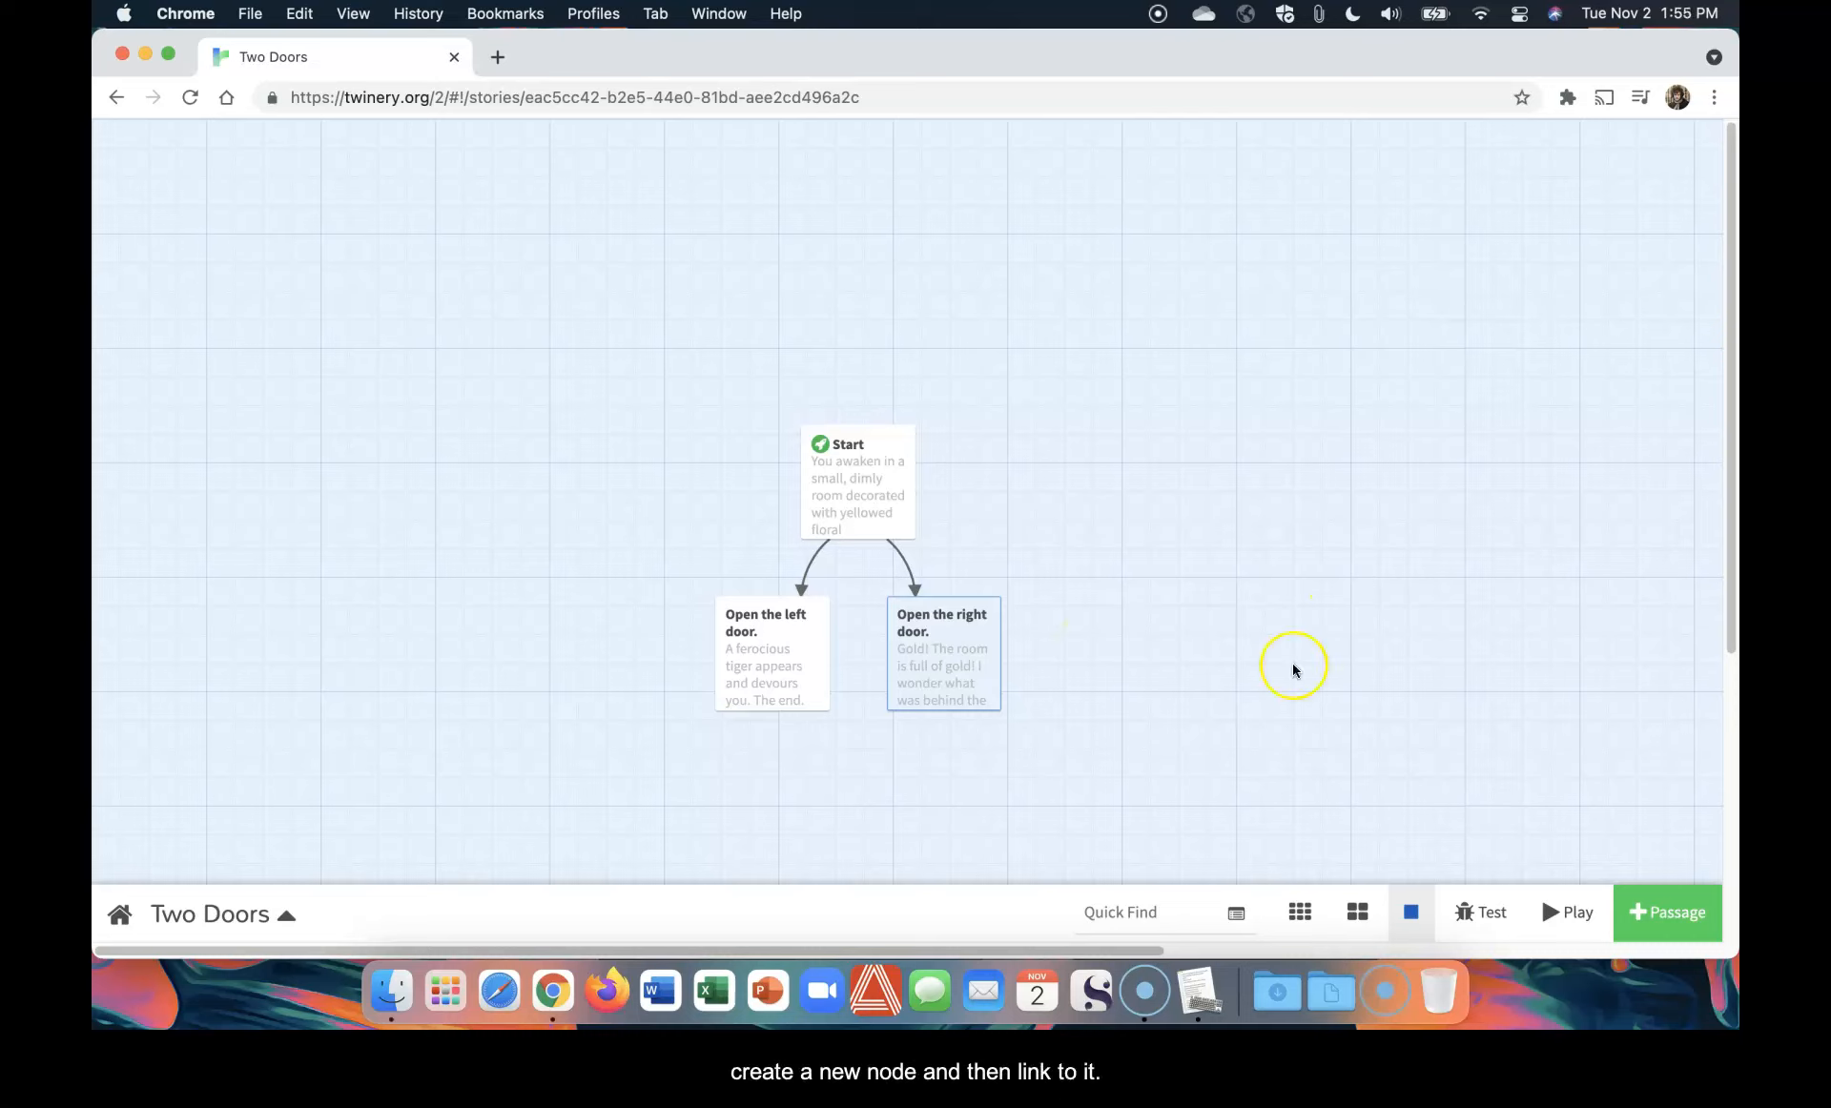
Add a new passage, place it beside the "Open the right door." passage, and name it "Angry Leprechaun"
{"action": "left_click", "coordinate": [1659, 901]}
{"action": "left_click_drag", "start_coordinate": [1048, 479], "coordinate": [1135, 671]}
{"action": "double_click", "coordinate": [1091, 681]}
{"action": "left_click", "coordinate": [732, 154]}
{"action": "key", "text": "super+a"}
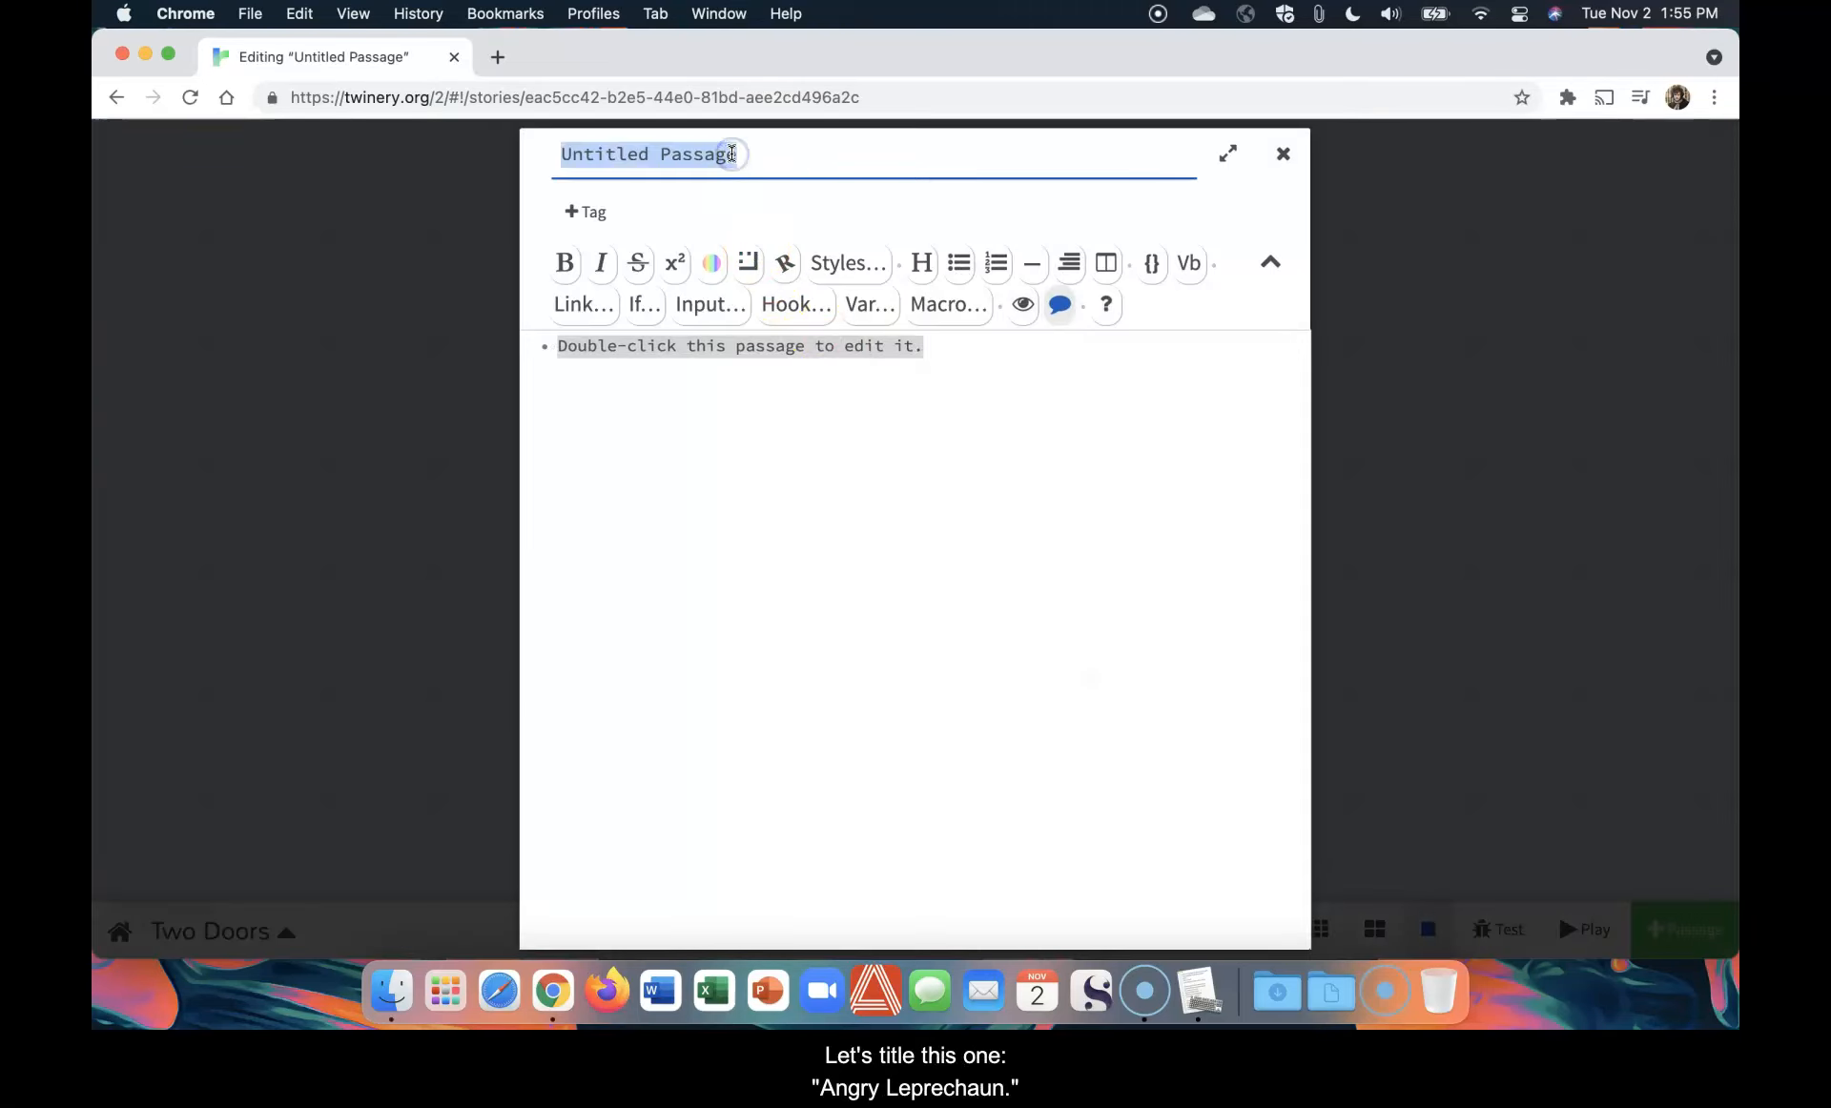
{"action": "type", "text": "Angry Leprechaun"}
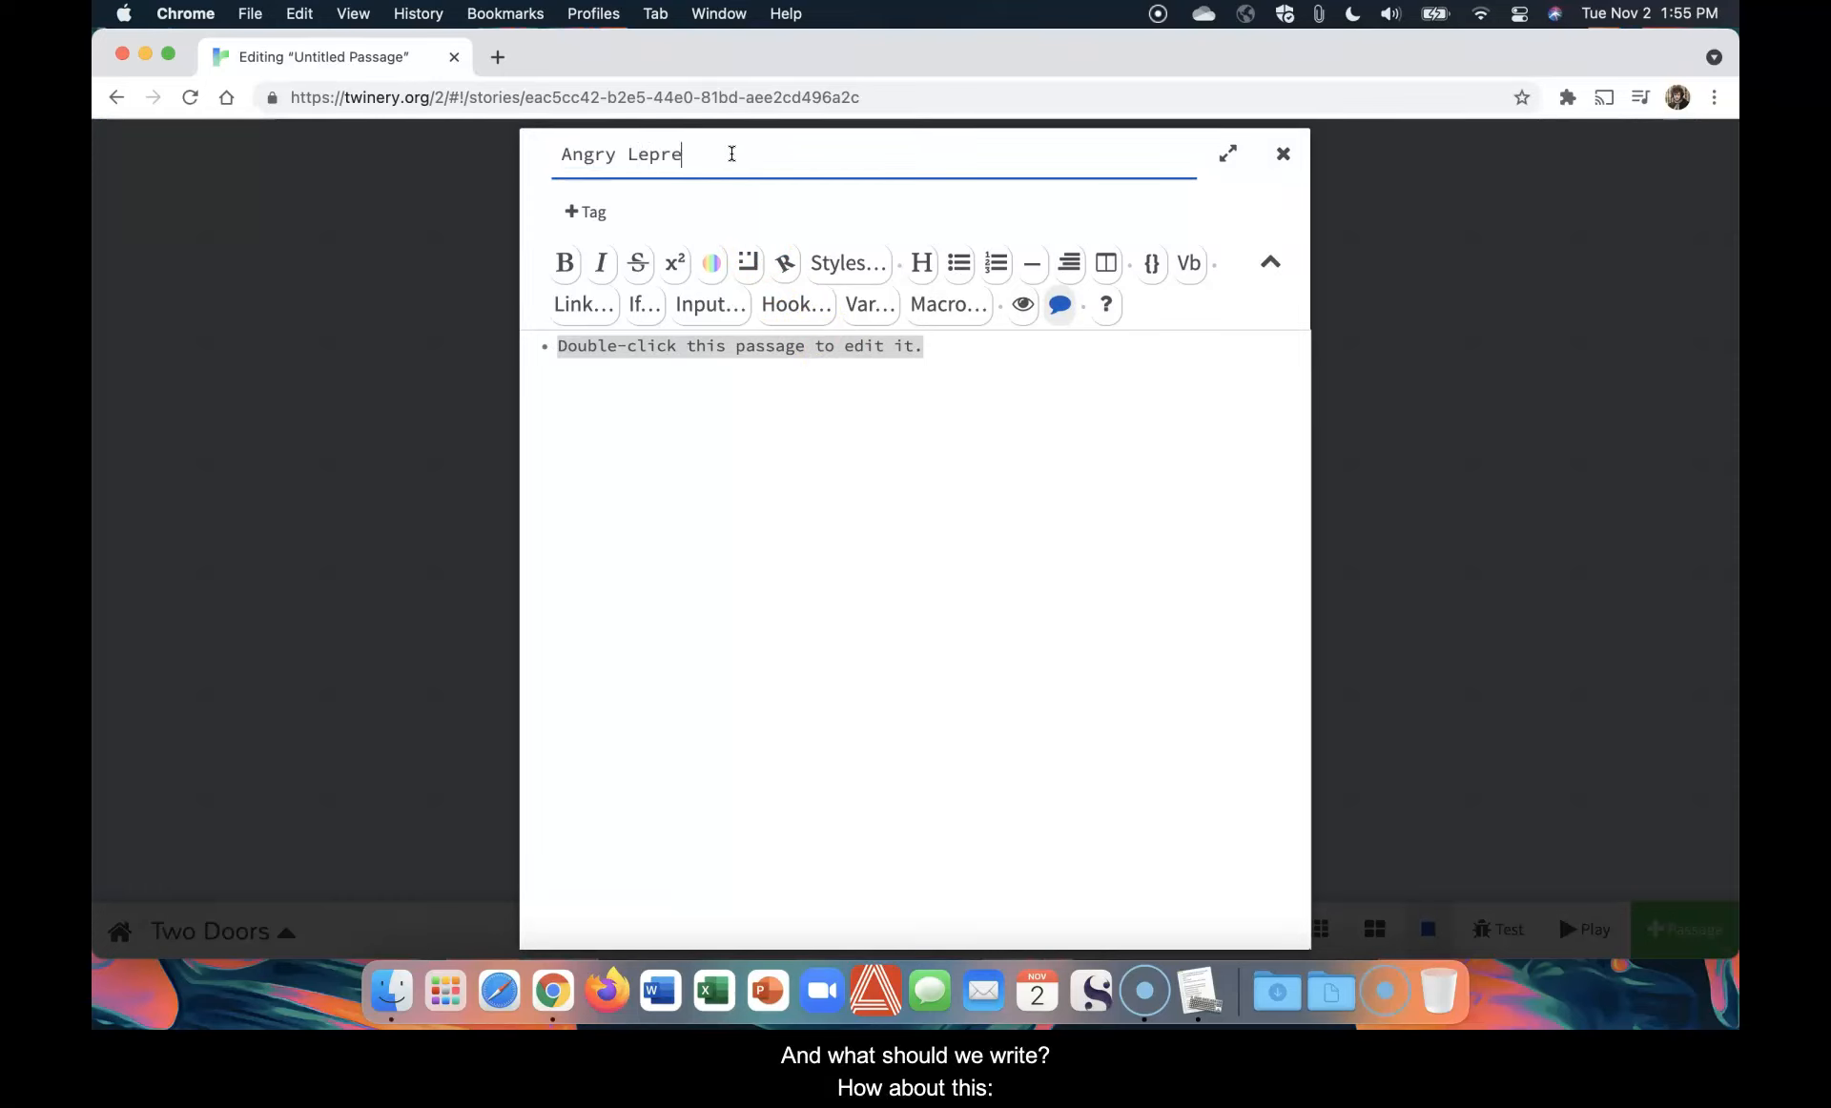
Replace the Angry Leprechaun passage's placeholder text with "A leprechaun charges at you from the shadows."
{"action": "left_click", "coordinate": [764, 380]}
{"action": "key", "text": "super+a"}
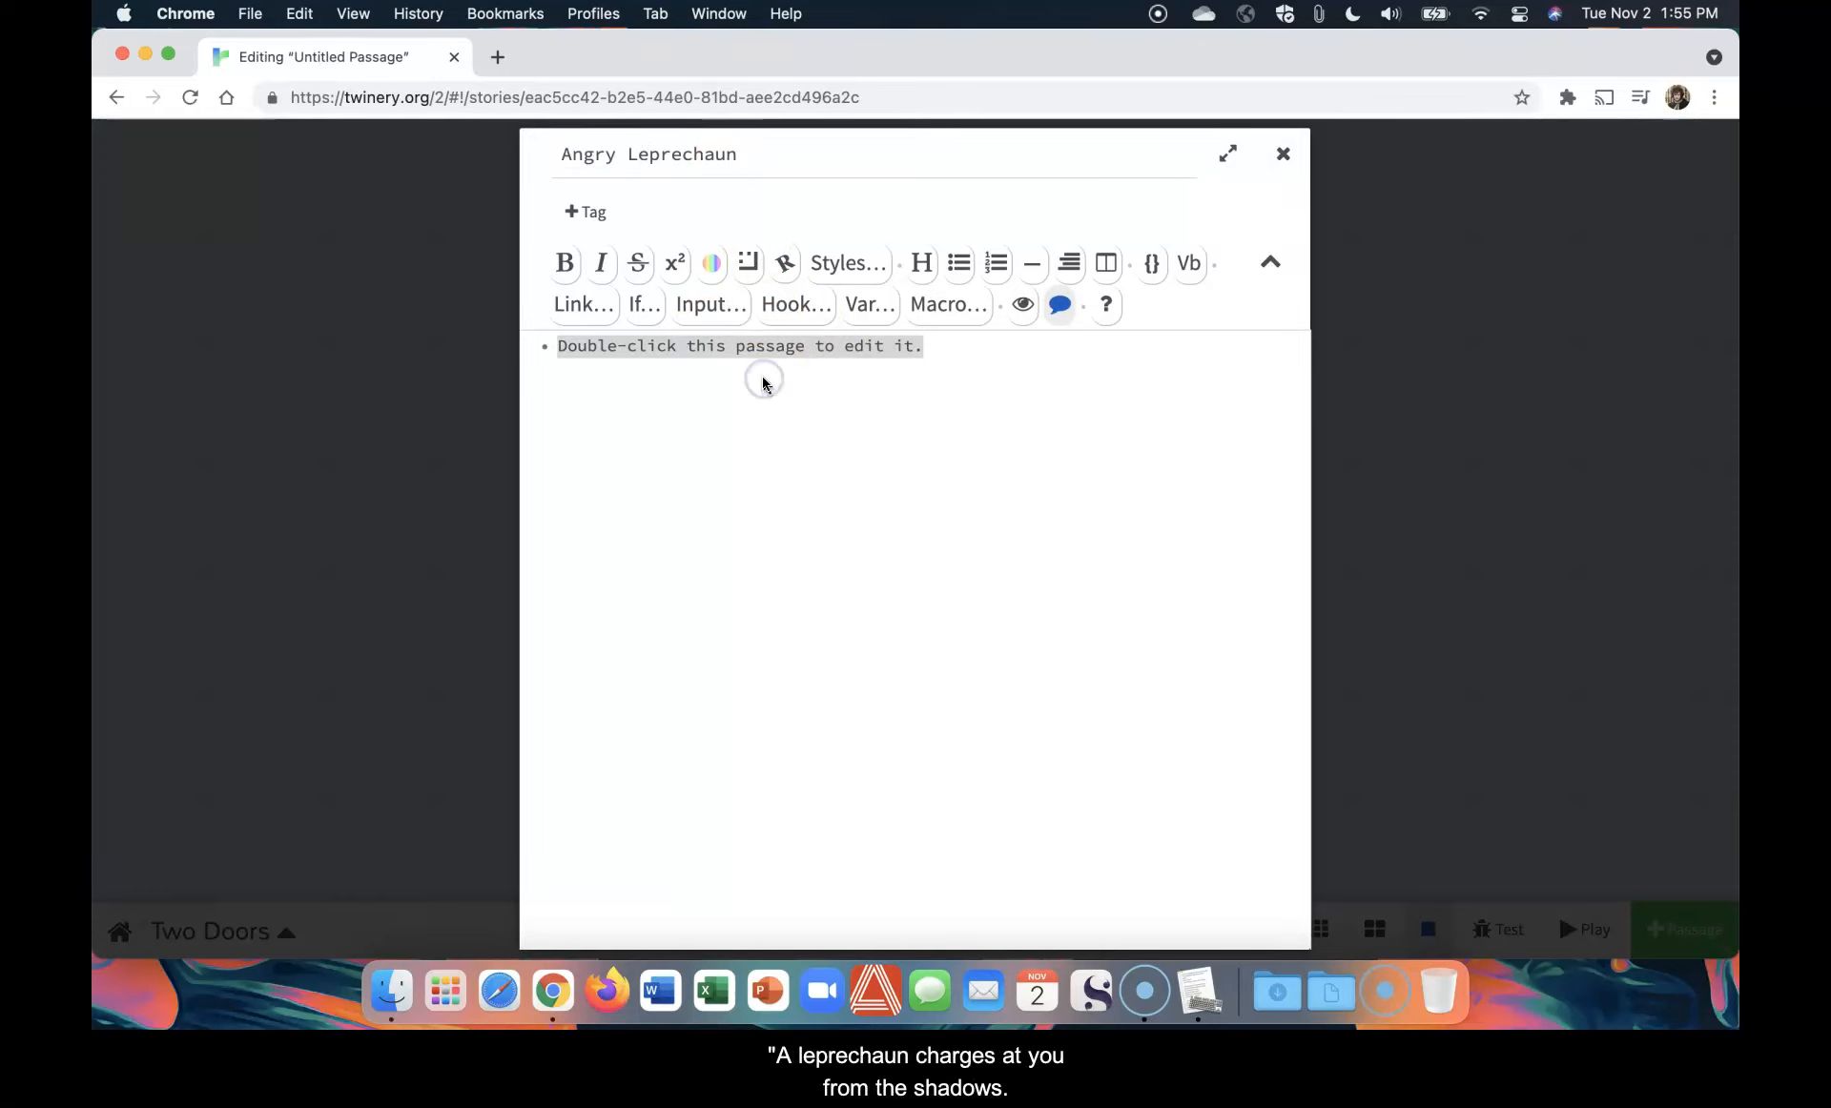
{"action": "type", "text": "le"}
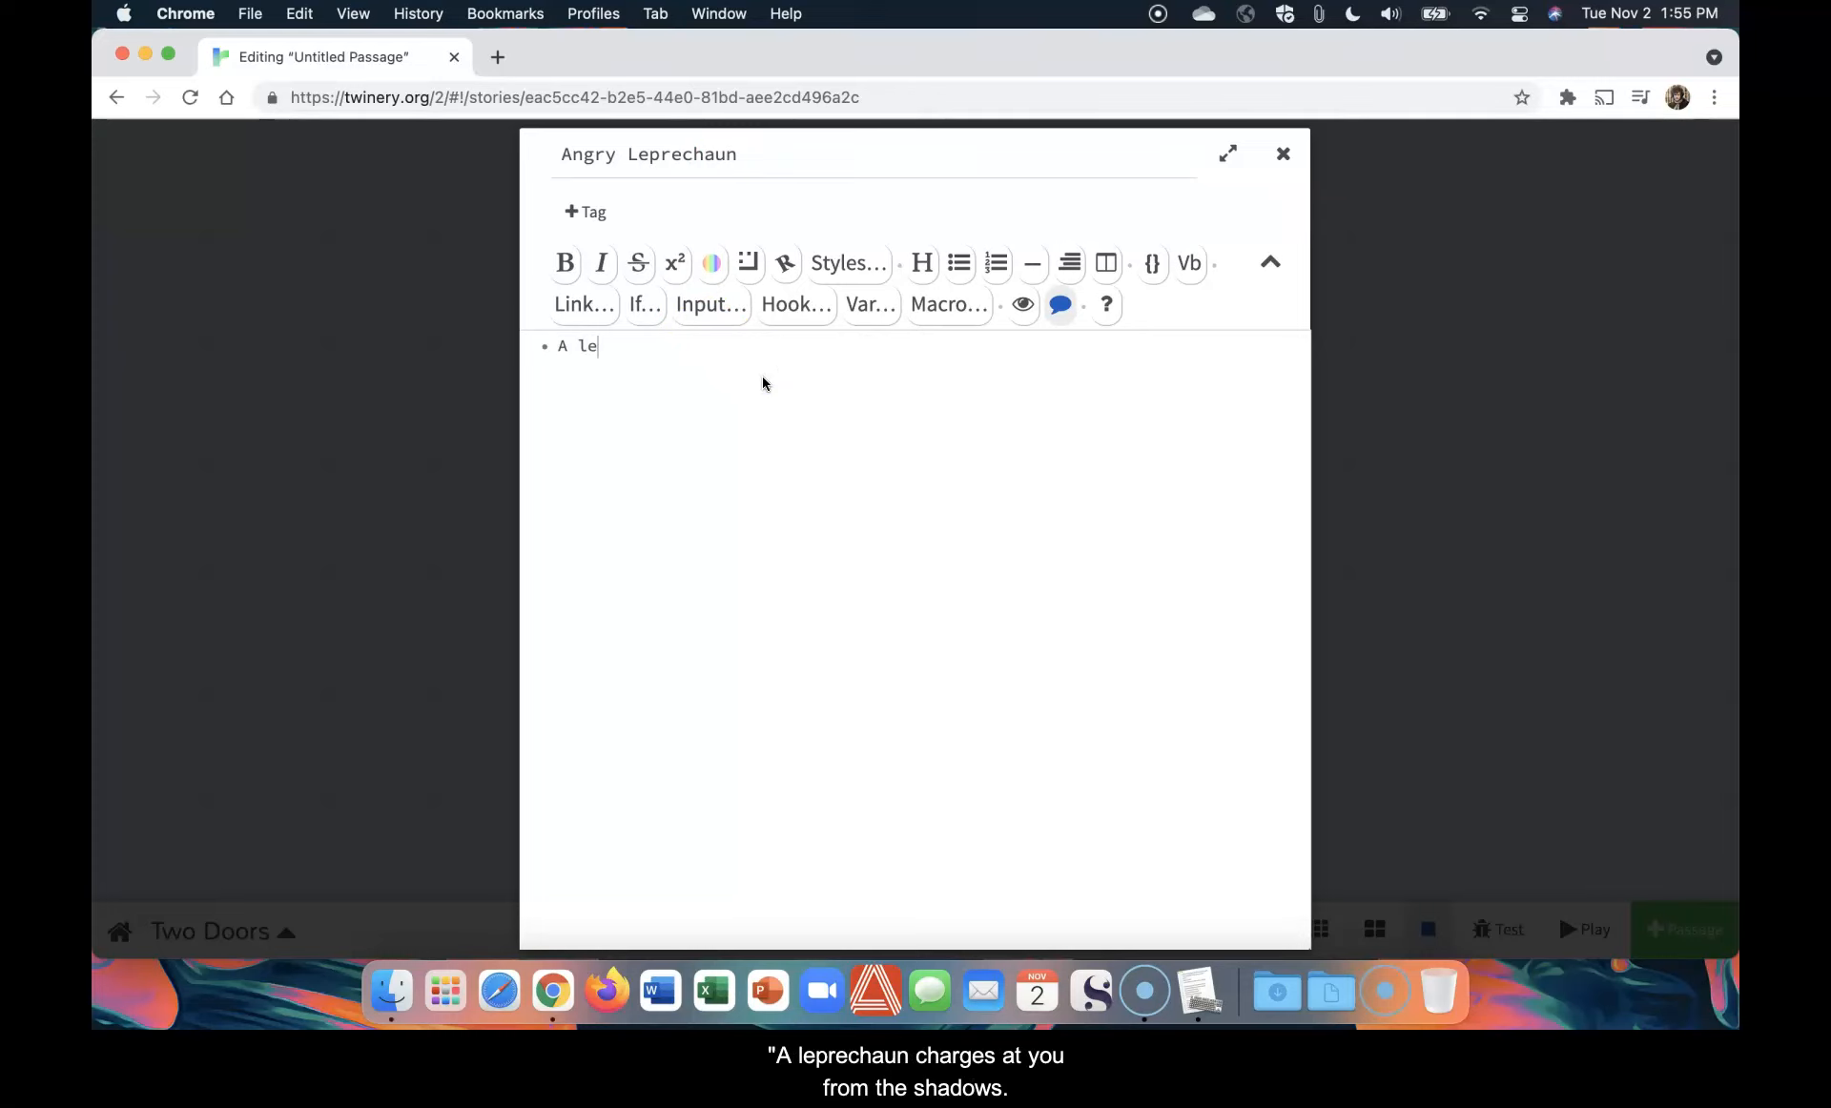
{"action": "type", "text": "prechaun charge"}
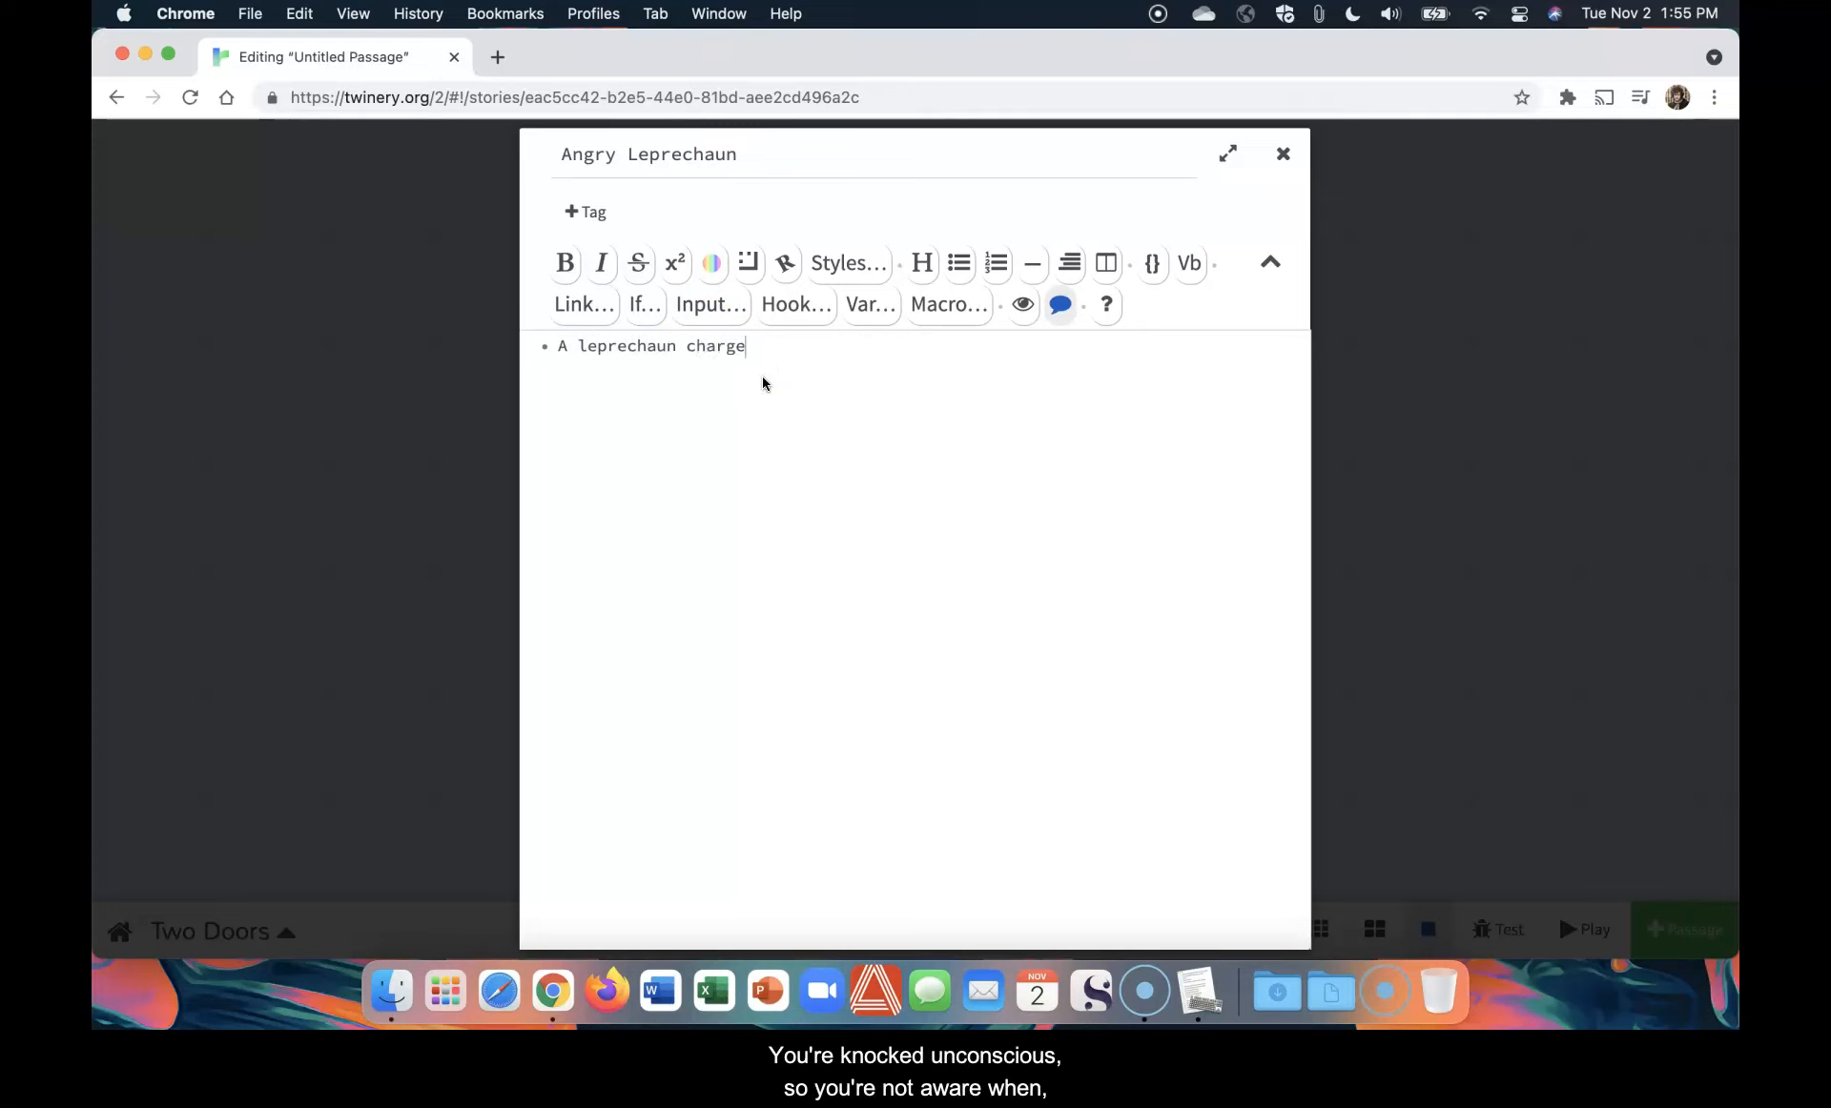
{"action": "type", "text": "s at you from the shadows. You"}
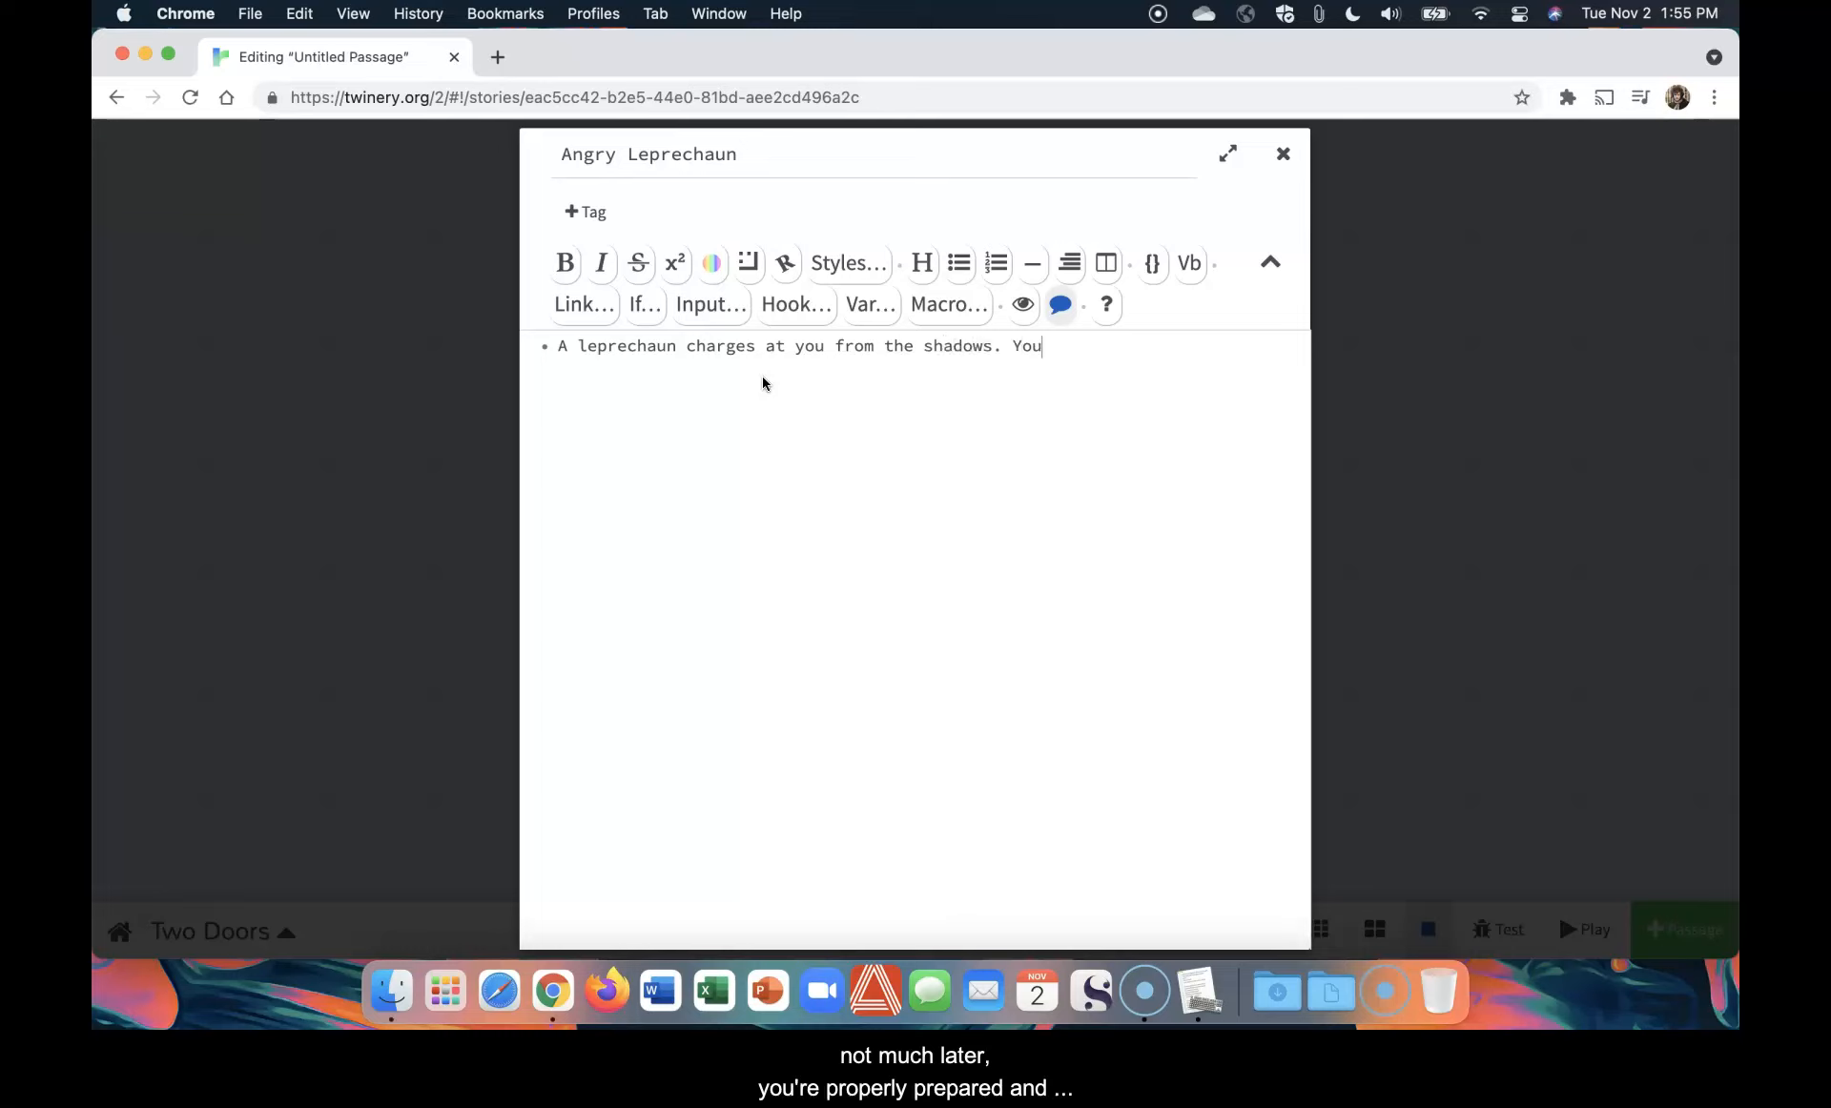
Continue the text with "You're knocked unconscious, so you're unaware when, not much later, you're properly prepared and used as the main ingredient in the leprechaun's stew."
{"action": "type", "text": "'re knocked unconsc"}
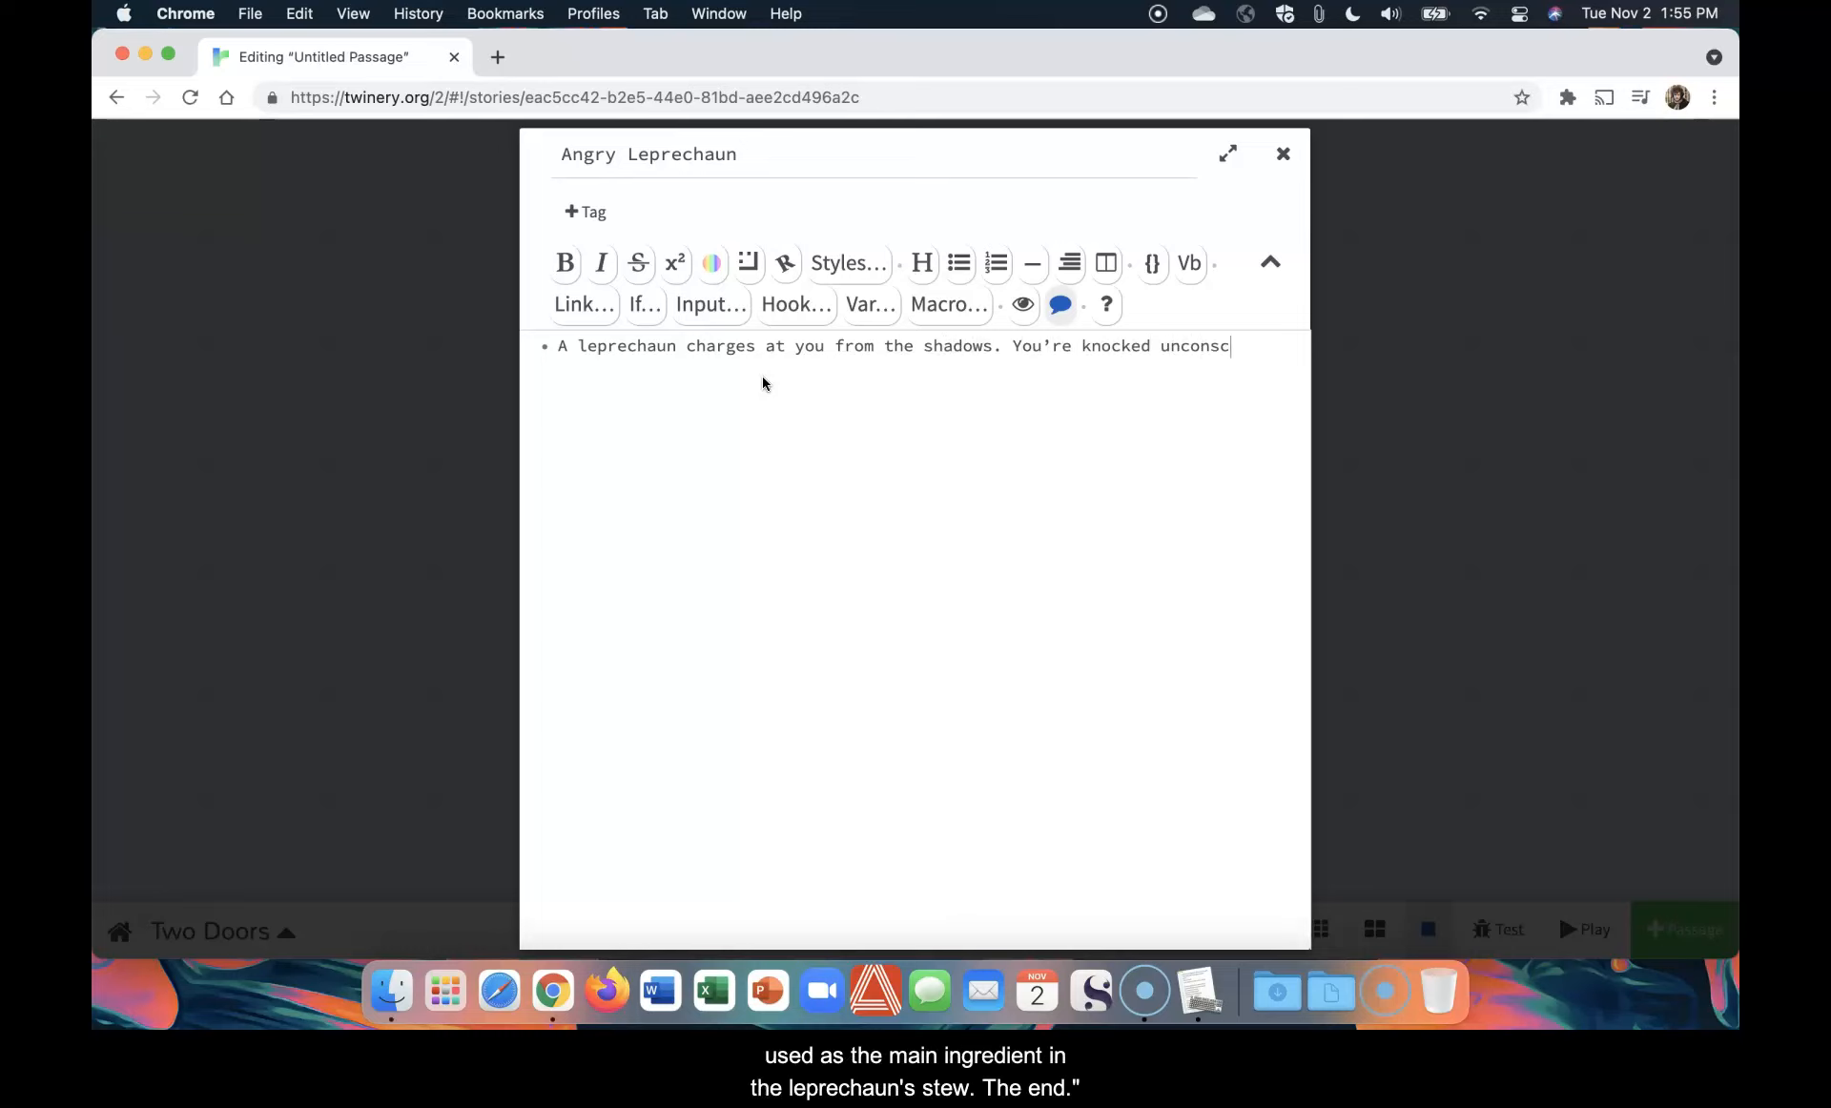
{"action": "type", "text": "ious, so you're unaware when, not much later, you're properly prepared and used as the main ingredie"}
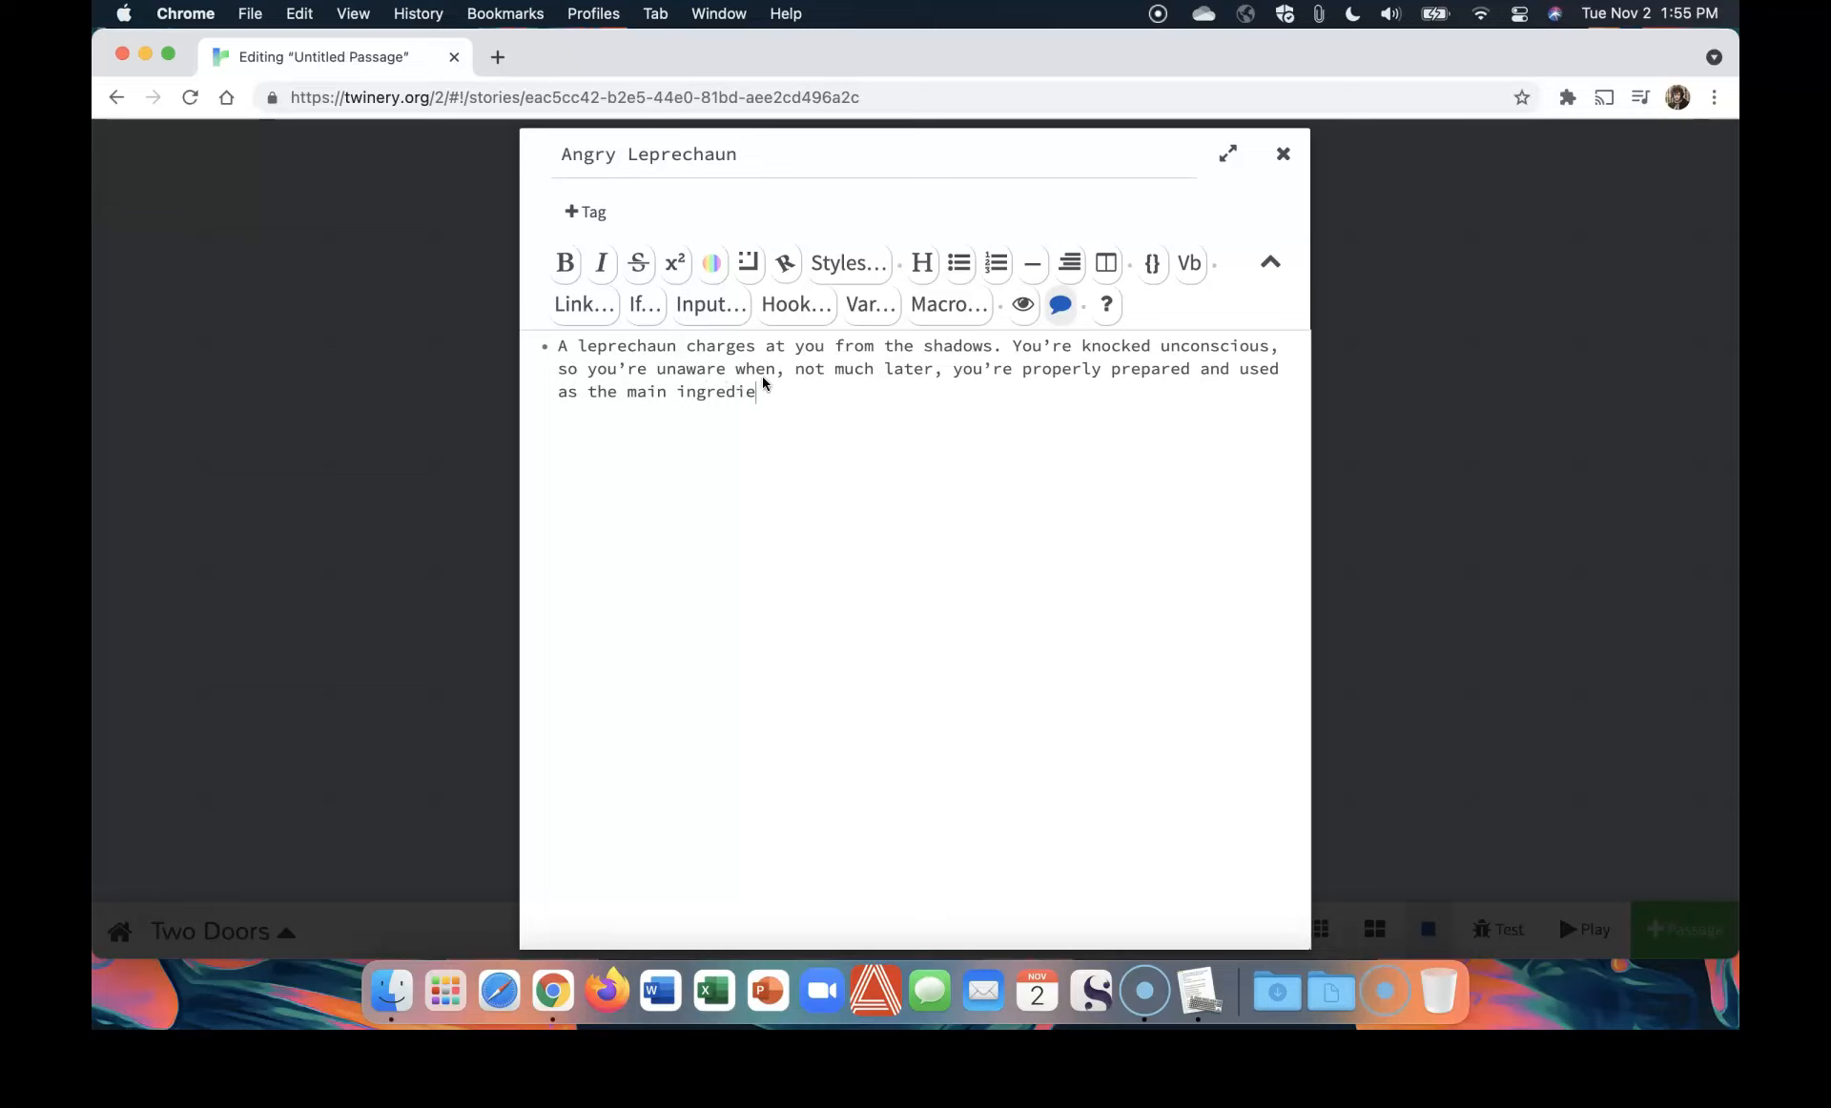
{"action": "type", "text": "nt in the leprechaun's stew."}
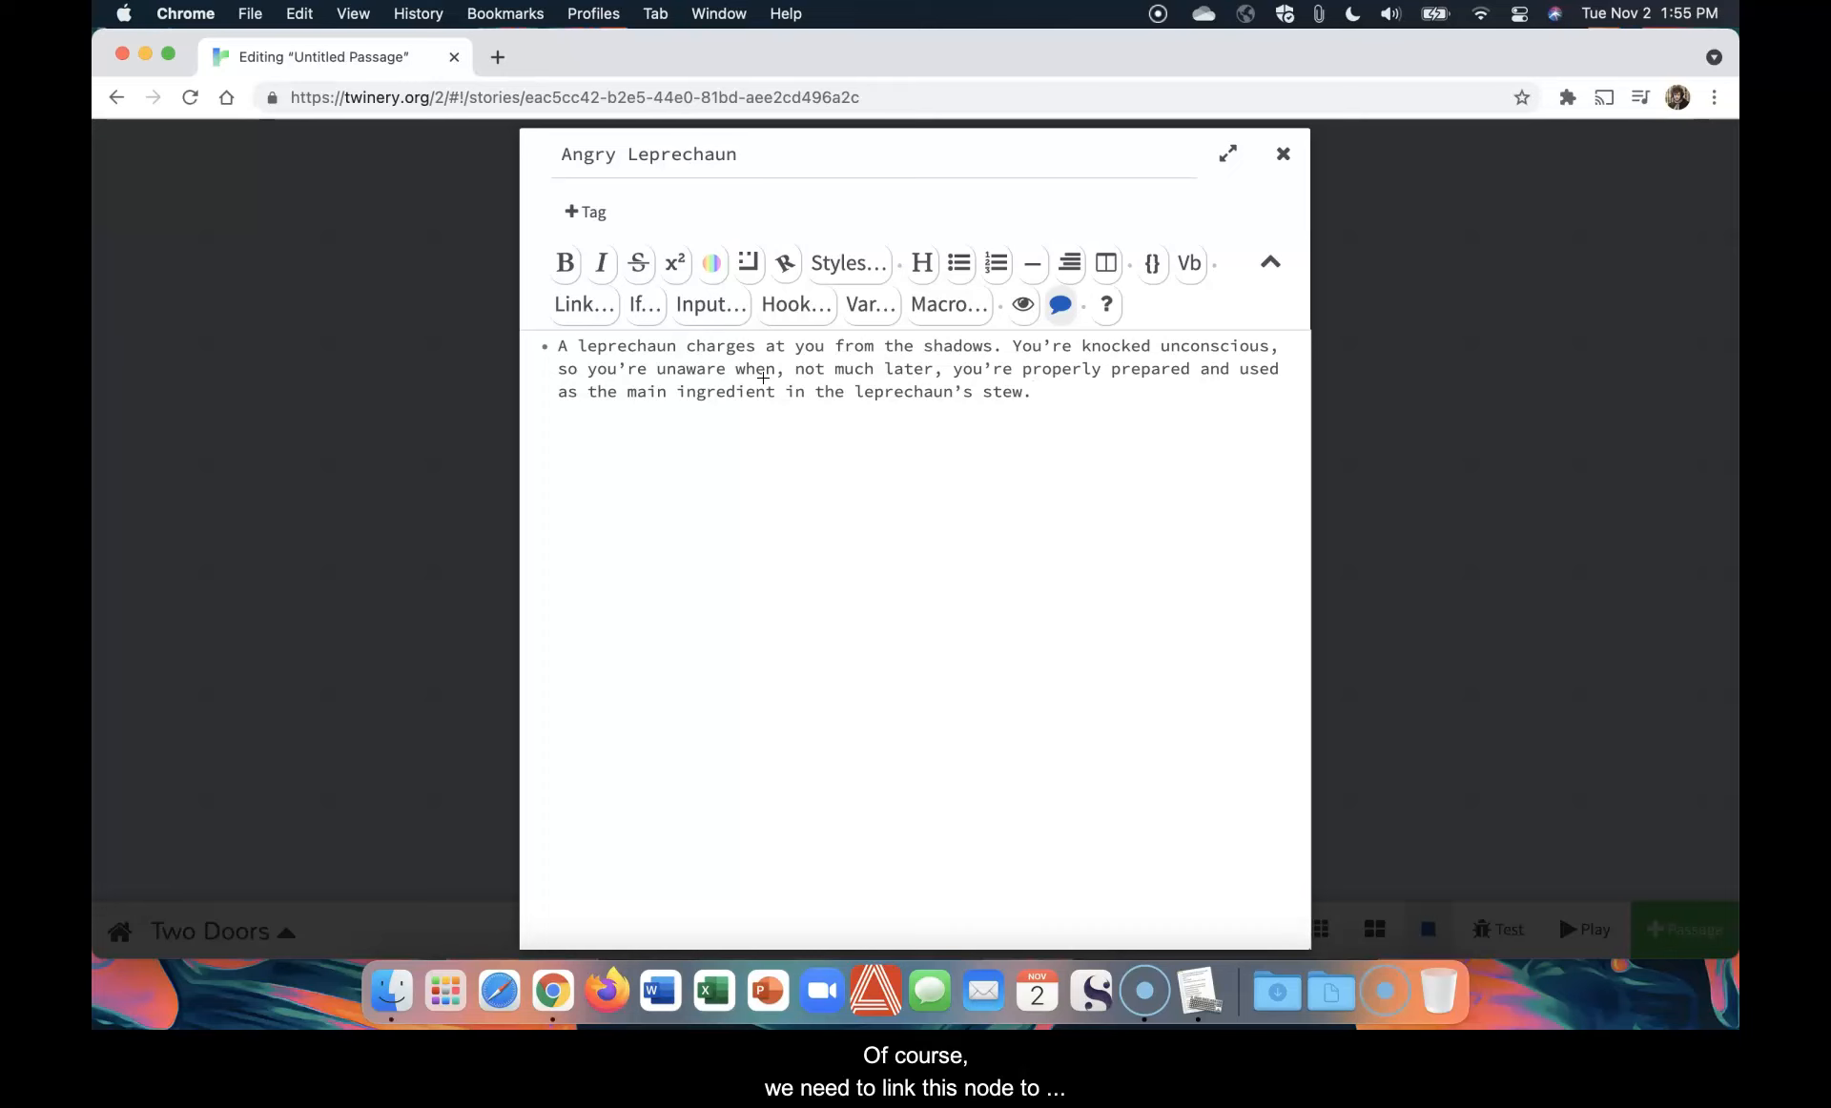
In the "Open the right door." passage, begin a link below the text reading "[[You hear a rustling behind a pile of gold. What's that"
{"action": "left_click", "coordinate": [1429, 551]}
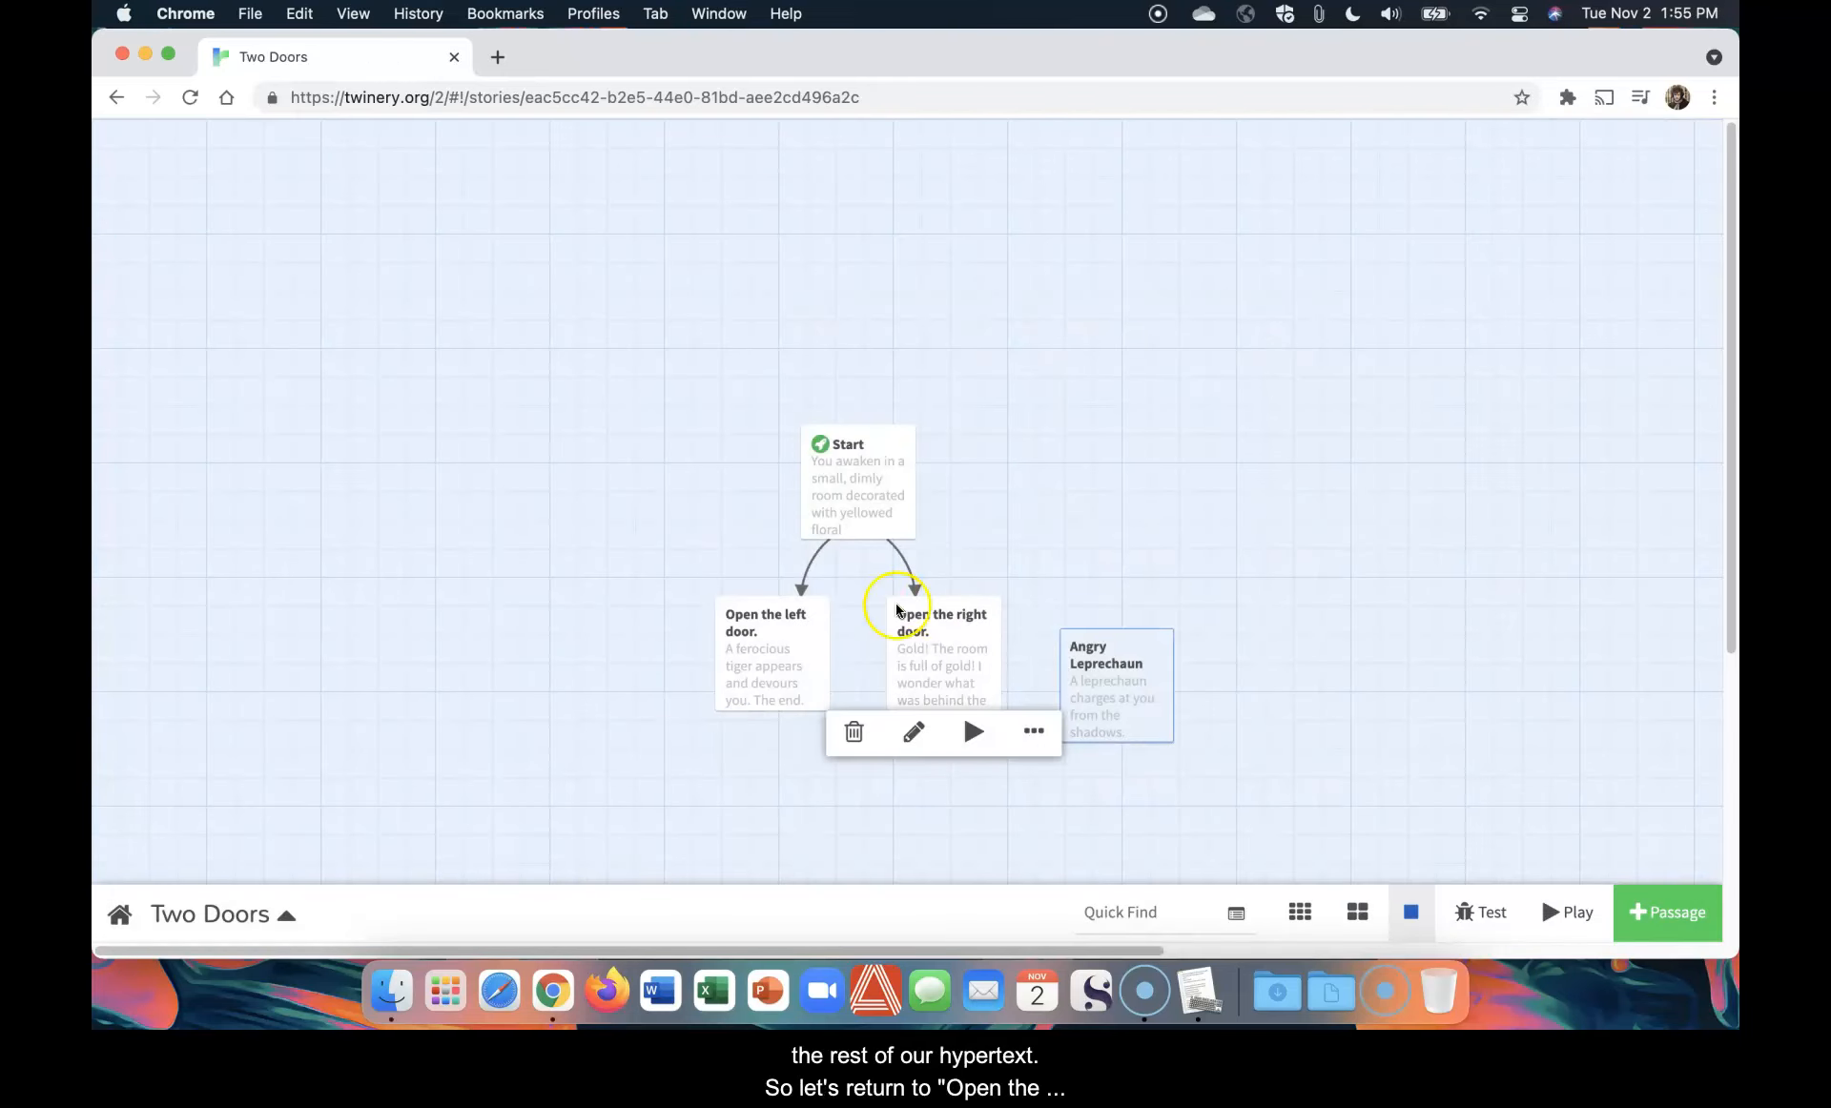
{"action": "double_click", "coordinate": [957, 667]}
{"action": "left_click", "coordinate": [1271, 360]}
{"action": "key", "text": "Return"}
{"action": "key", "text": "Return"}
{"action": "type", "text": "[[You"}
{"action": "type", "text": " hea"}
{"action": "key", "text": "BackSpace"}
{"action": "type", "text": "hear a rustl"}
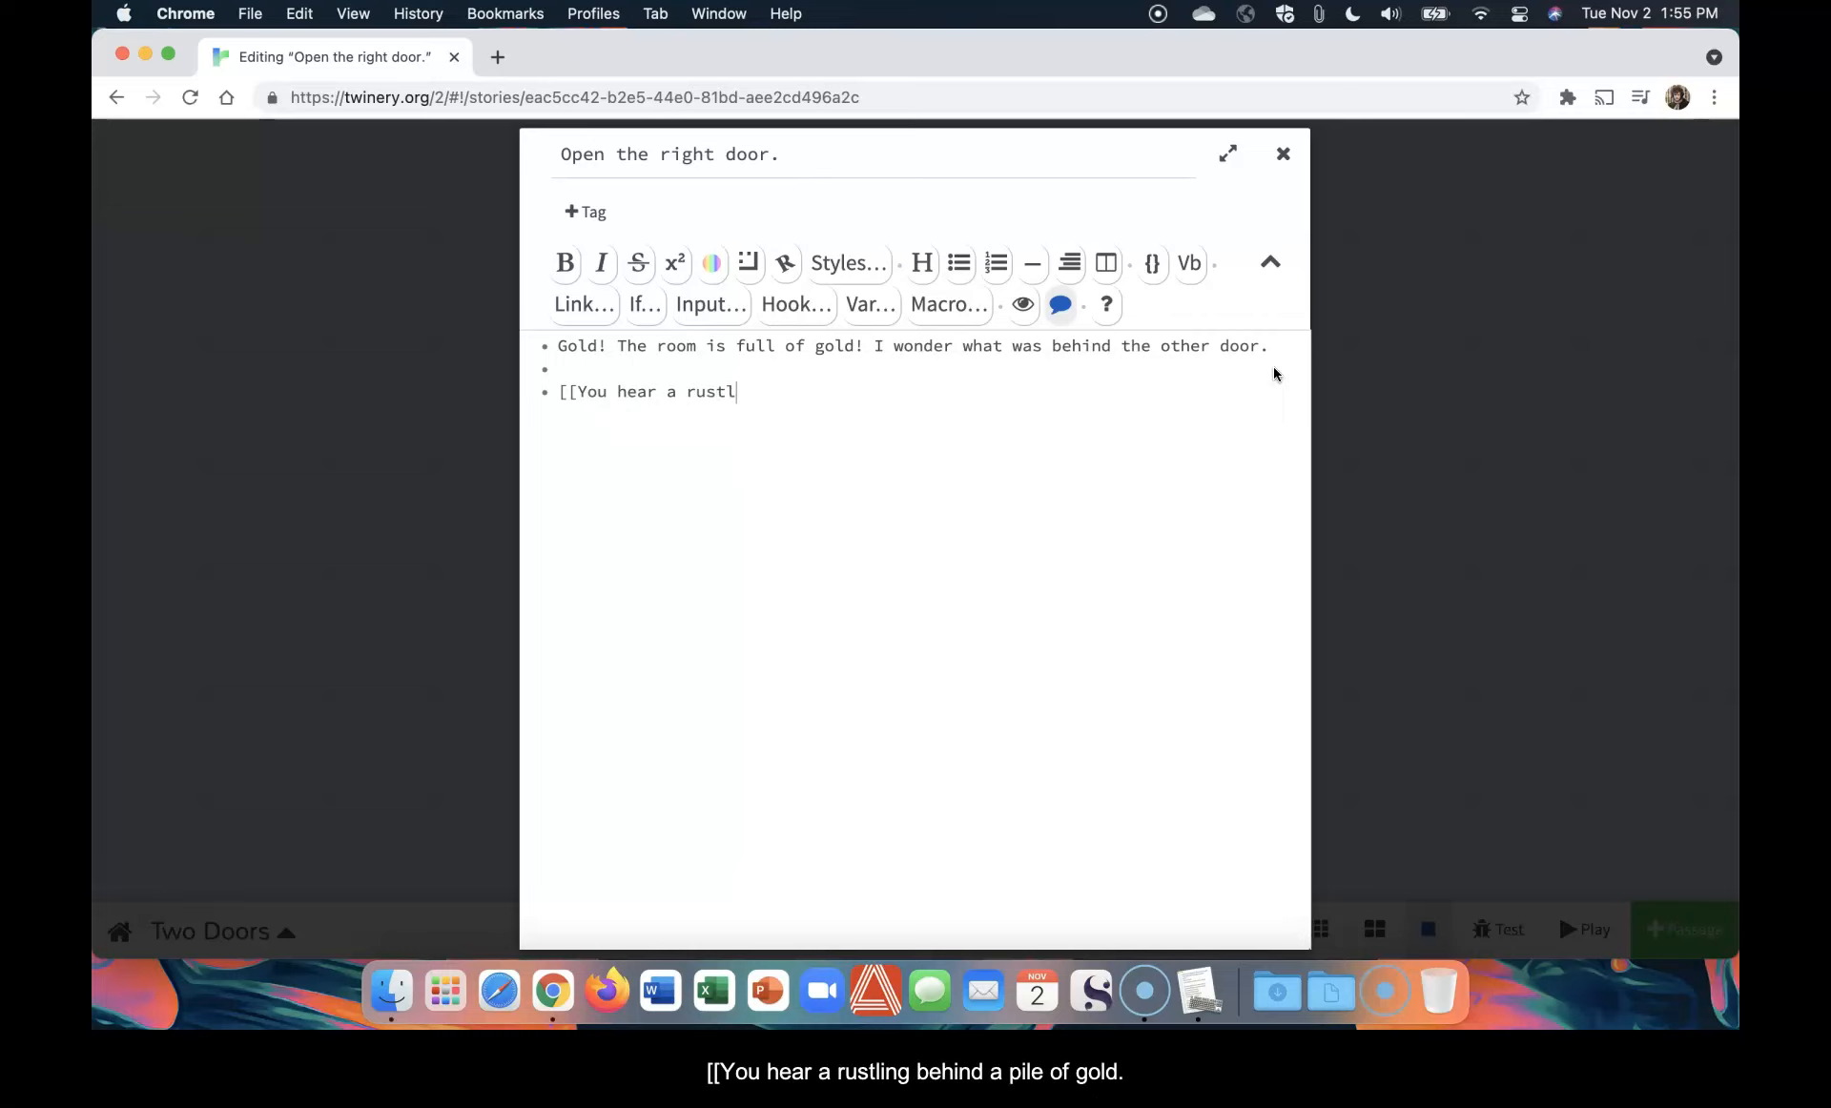
{"action": "type", "text": "ing behind a pile of gold"}
{"action": "type", "text": ". What's that"}
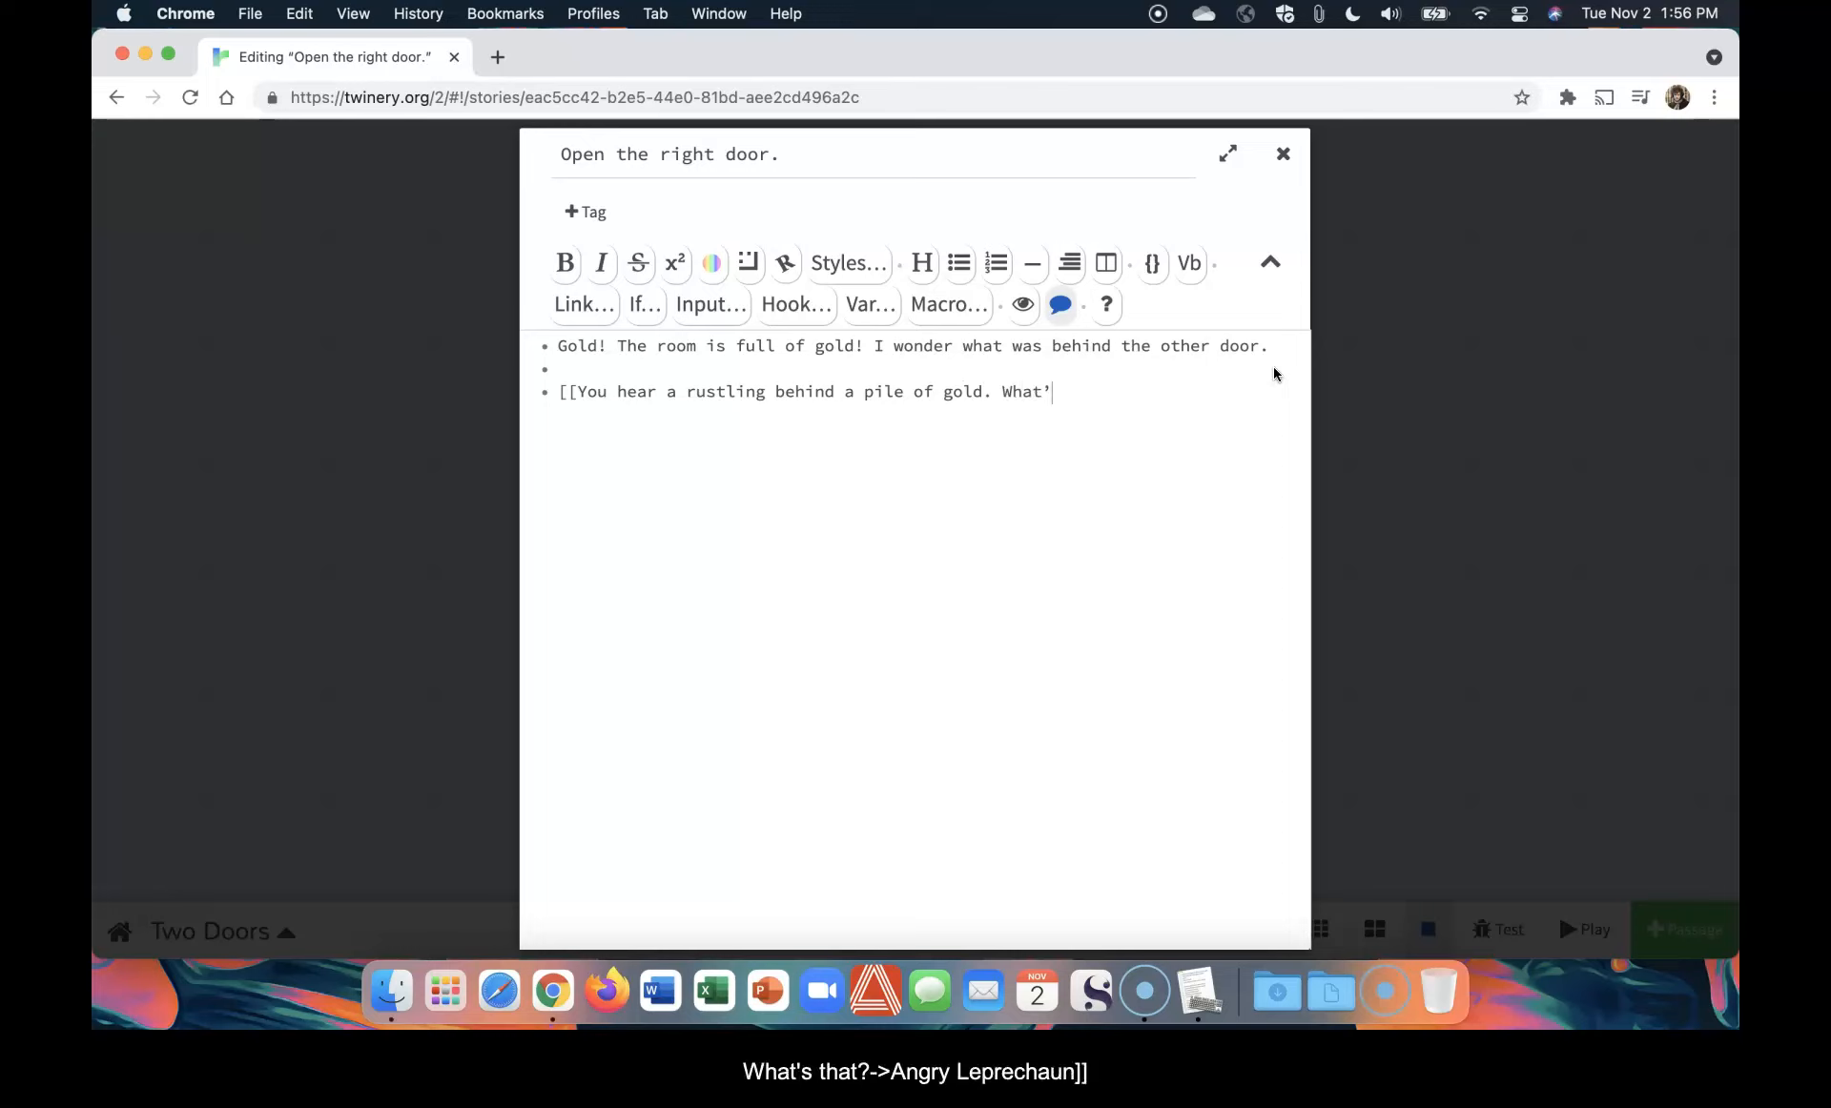
Finish the link with "?->Angry Leprechaun]]" so it leads to that passage, and close the passage editor
{"action": "type", "text": "?->Angry"}
{"action": "key", "text": "BackSpace"}
{"action": "key", "text": "BackSpace"}
{"action": "key", "text": "BackSpace"}
{"action": "key", "text": "BackSpace"}
{"action": "type", "text": "ngry Lepre"}
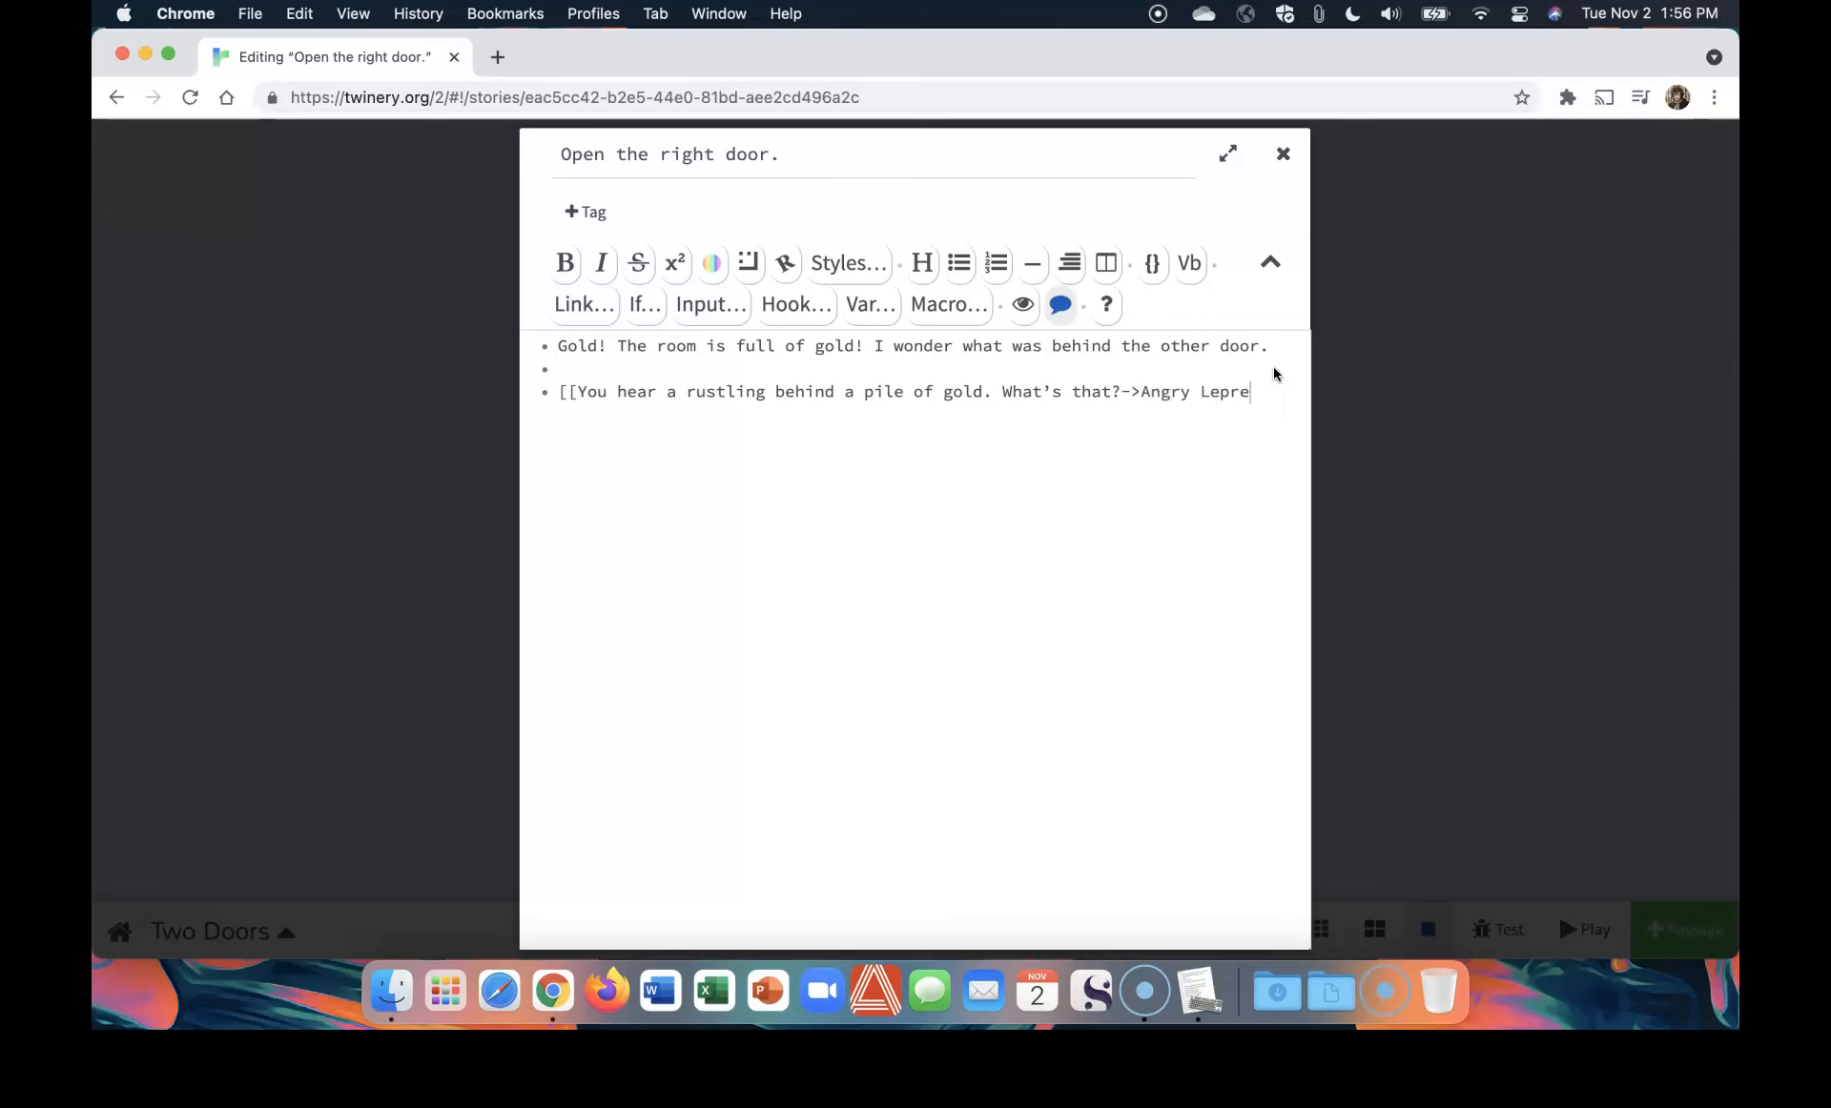
{"action": "type", "text": "chaun]]"}
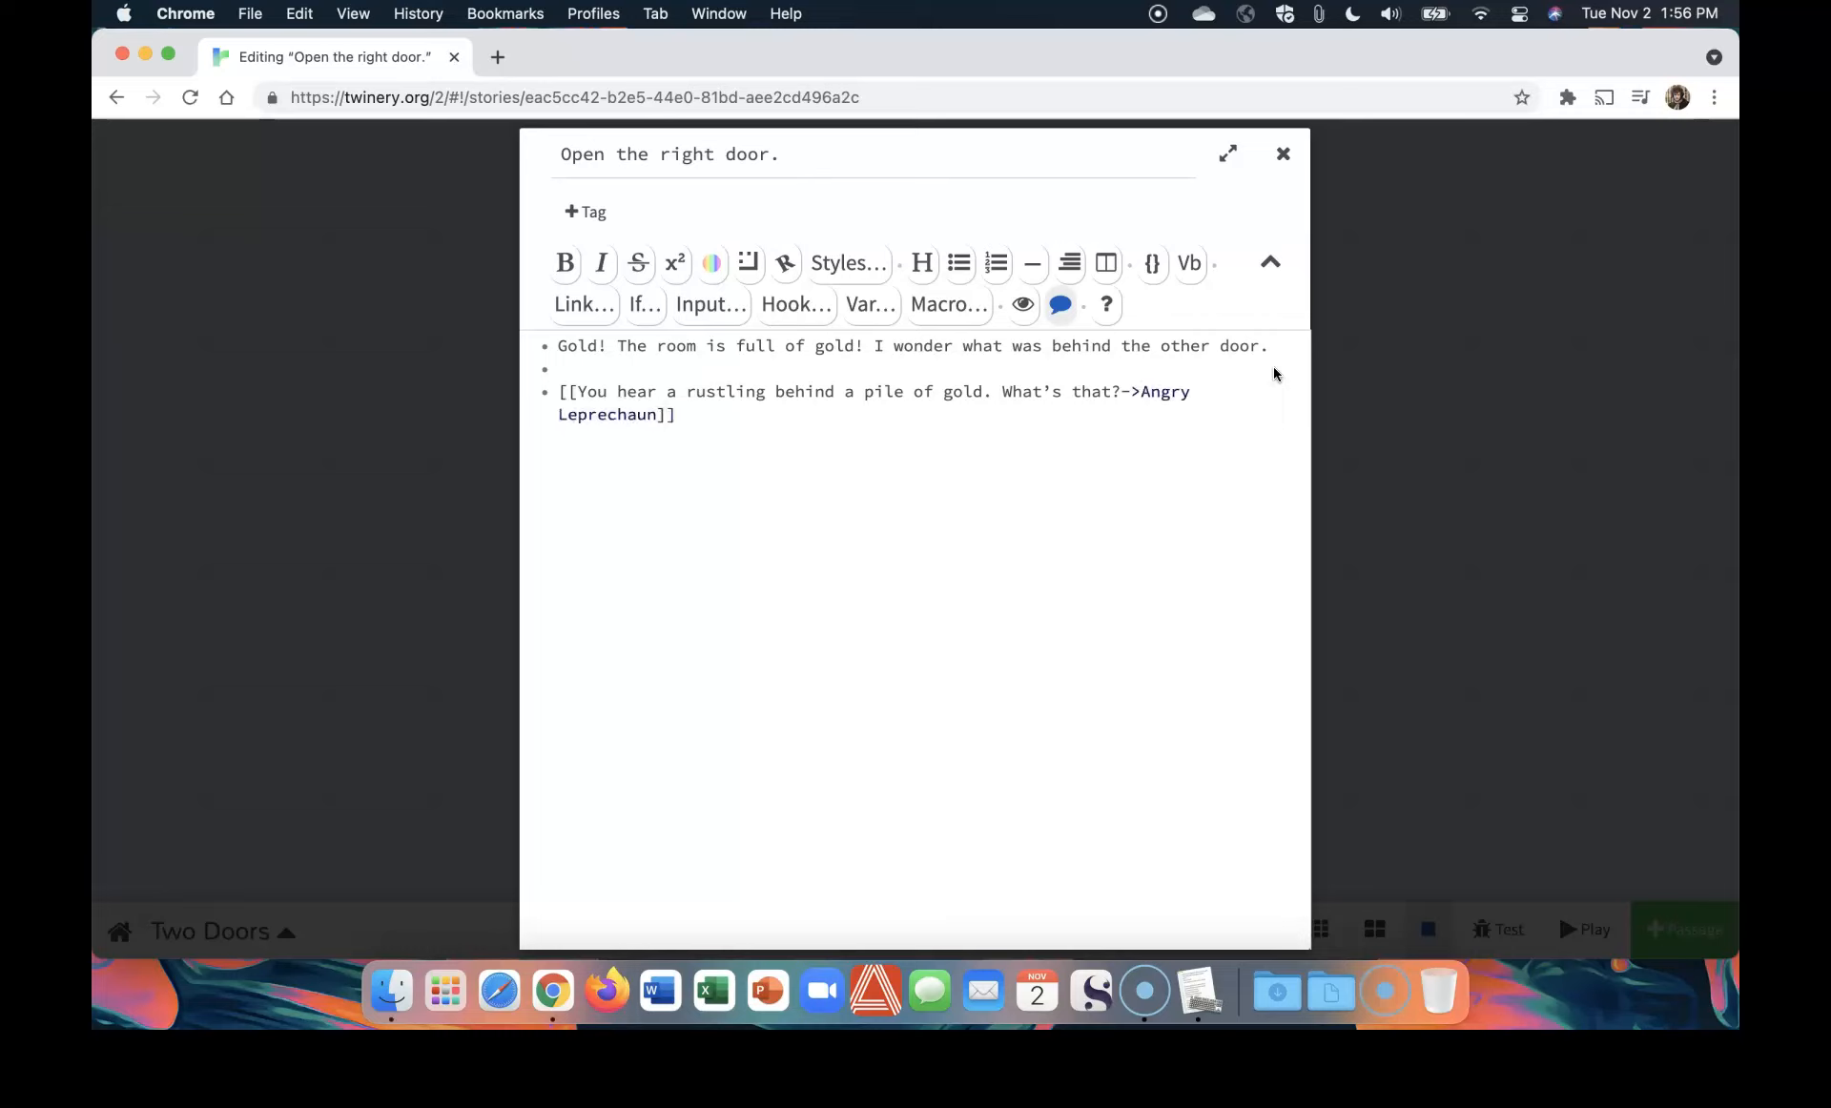
{"action": "left_click", "coordinate": [1360, 466]}
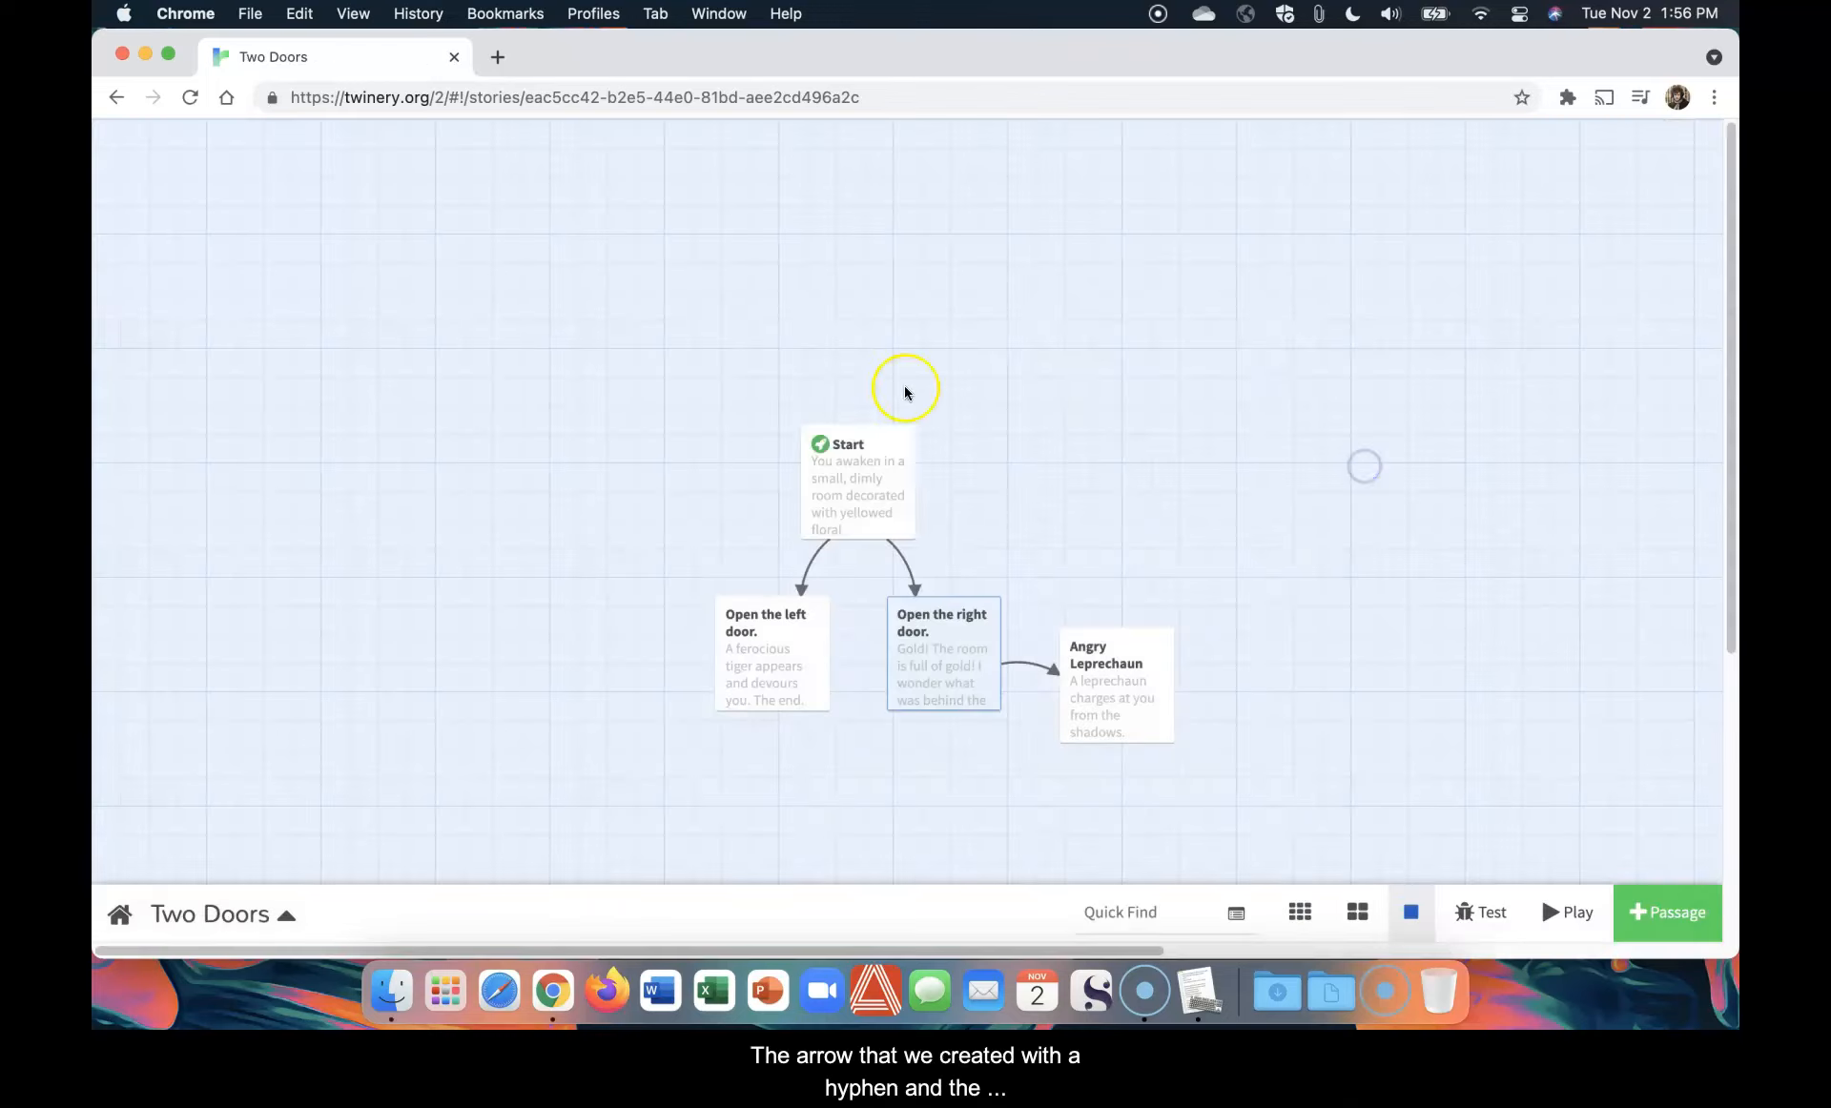
{"action": "left_click", "coordinate": [852, 446]}
{"action": "left_click", "coordinate": [960, 665]}
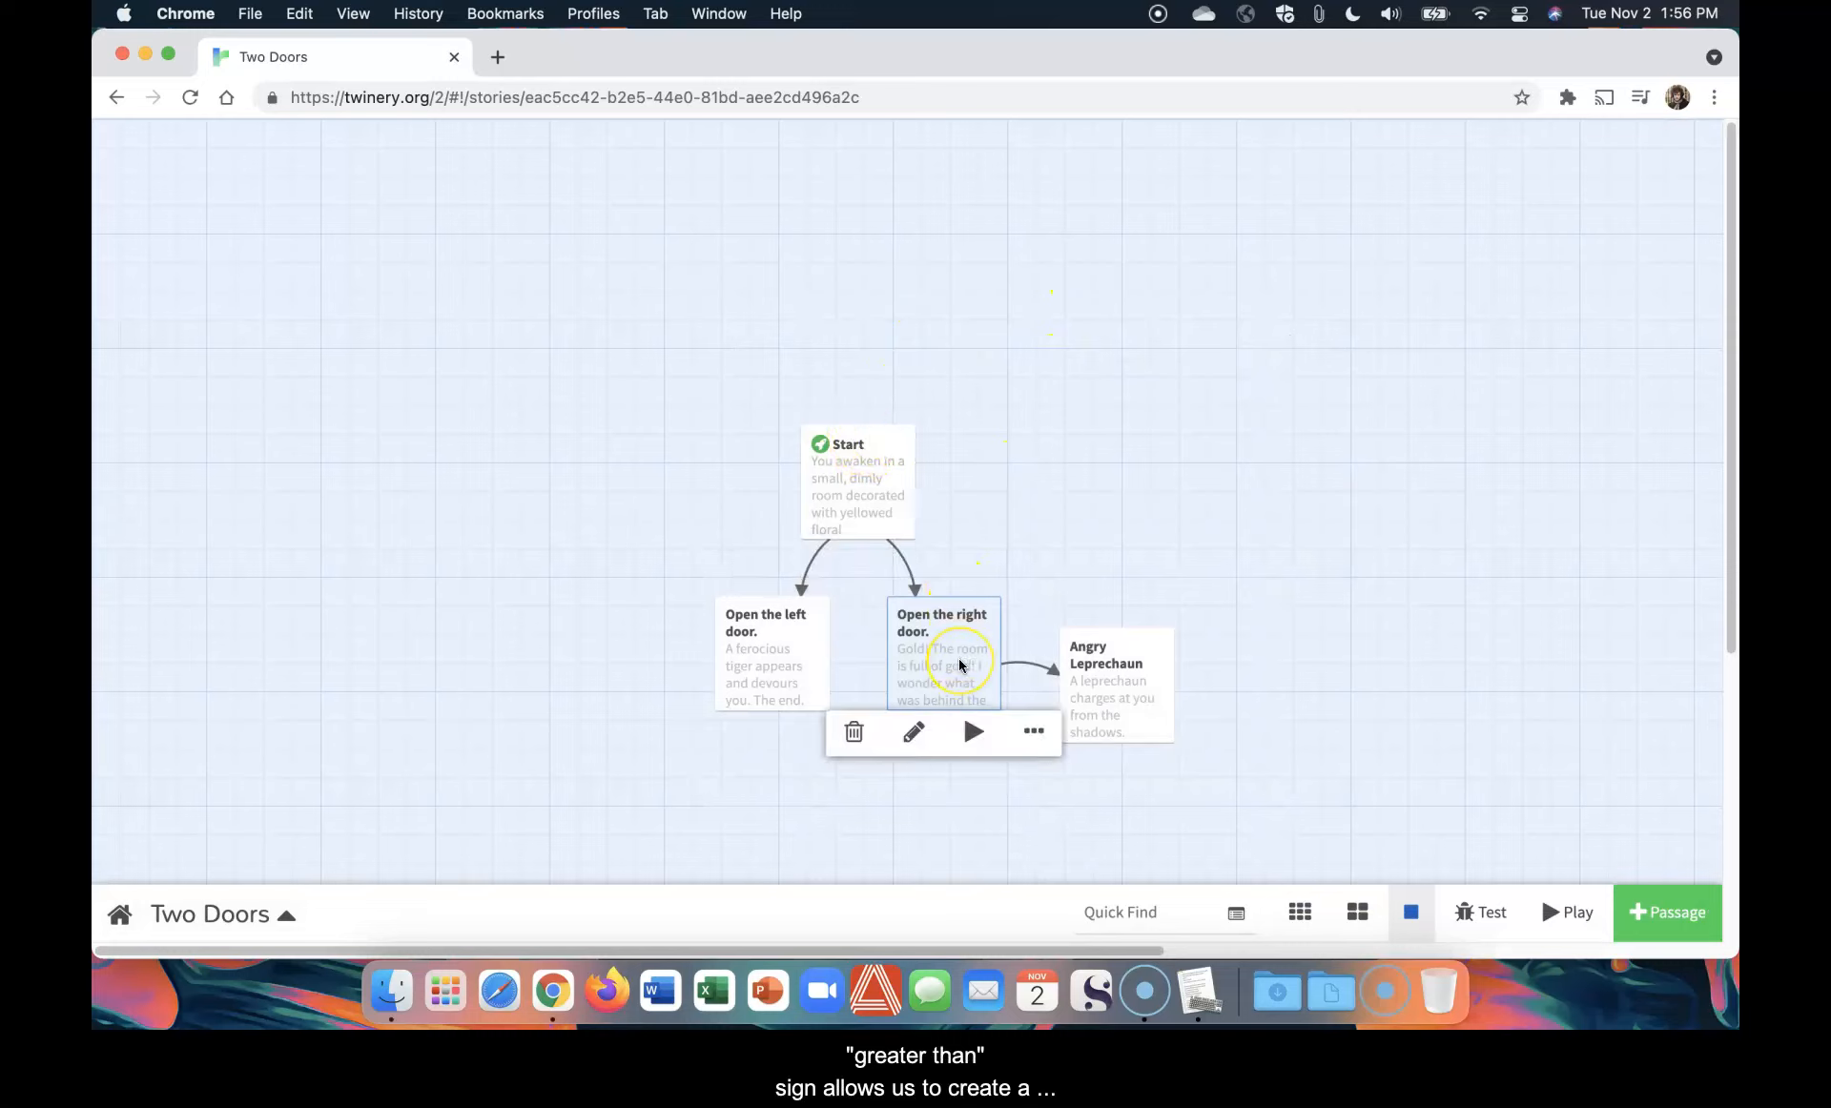
{"action": "left_click", "coordinate": [1032, 675]}
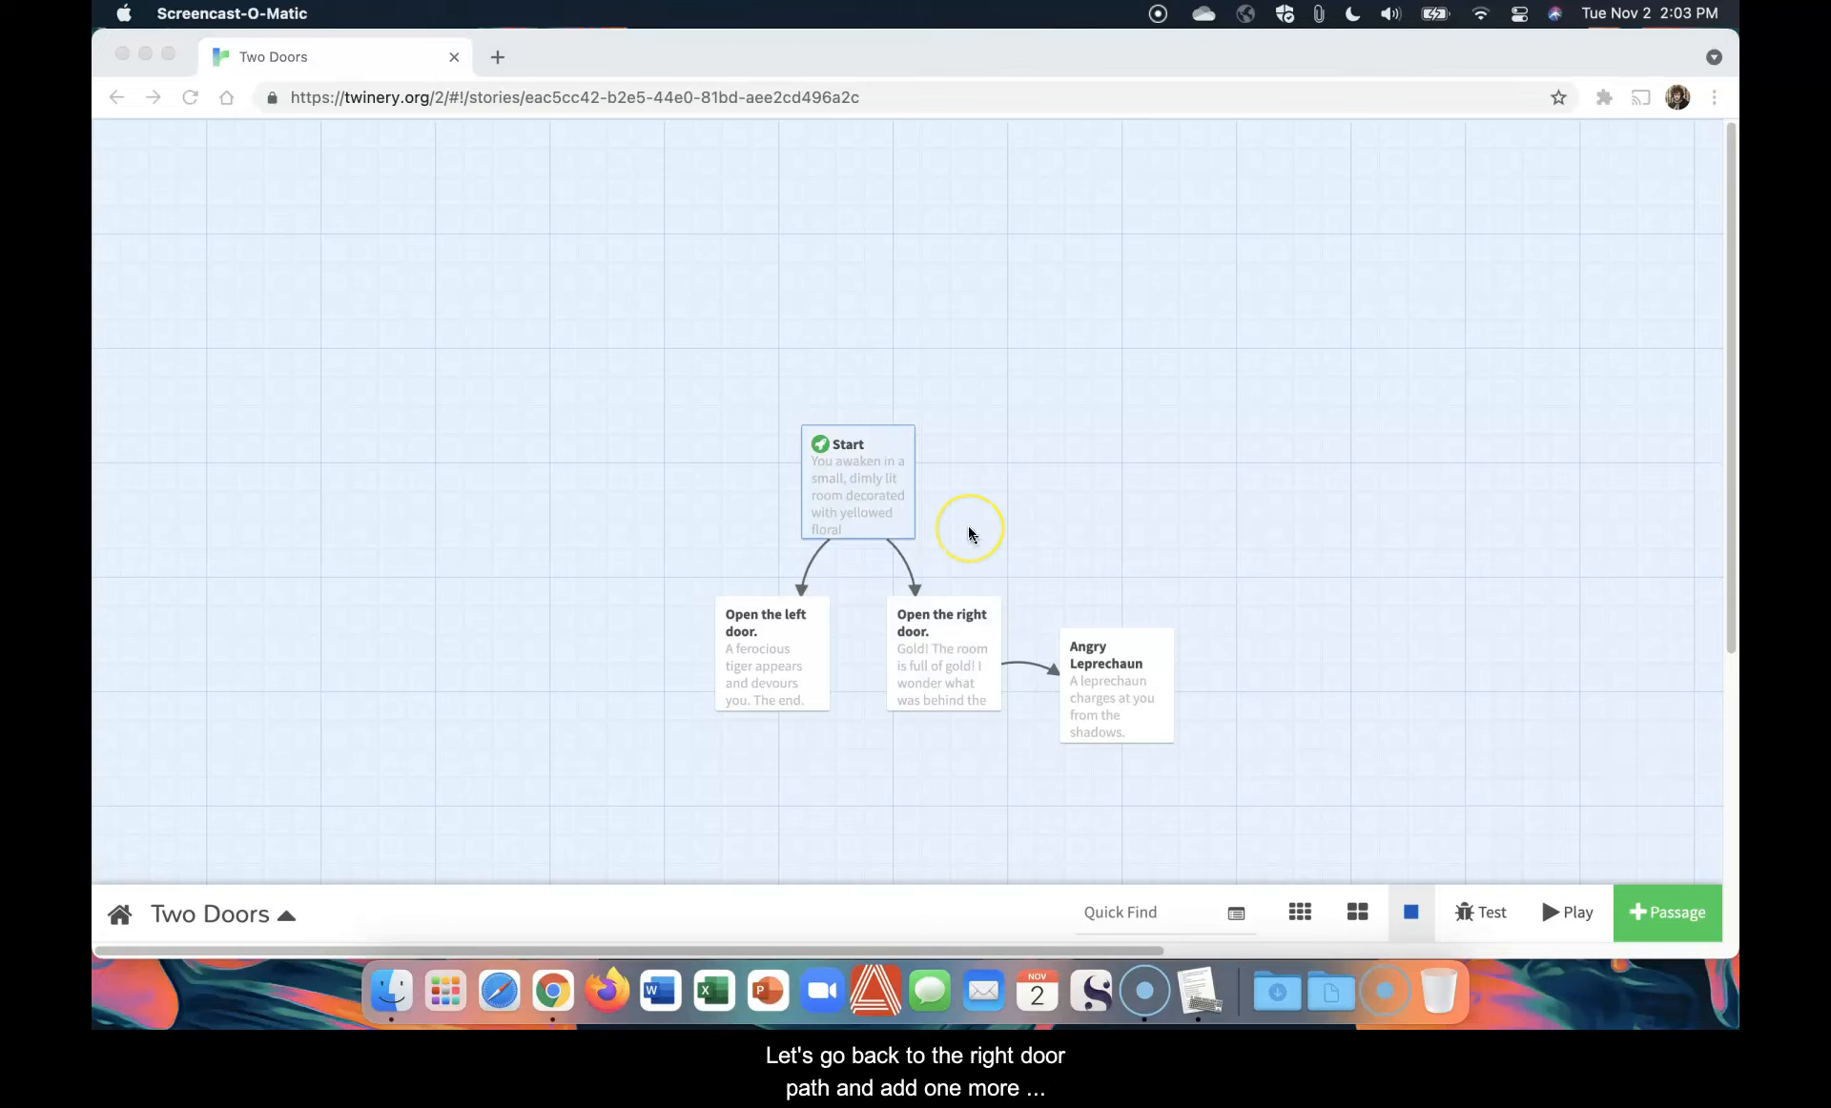
Add a second link to the "Open the right door." passage: "[[Ignore it and return to where you came from.->Start]]"
{"action": "double_click", "coordinate": [944, 666]}
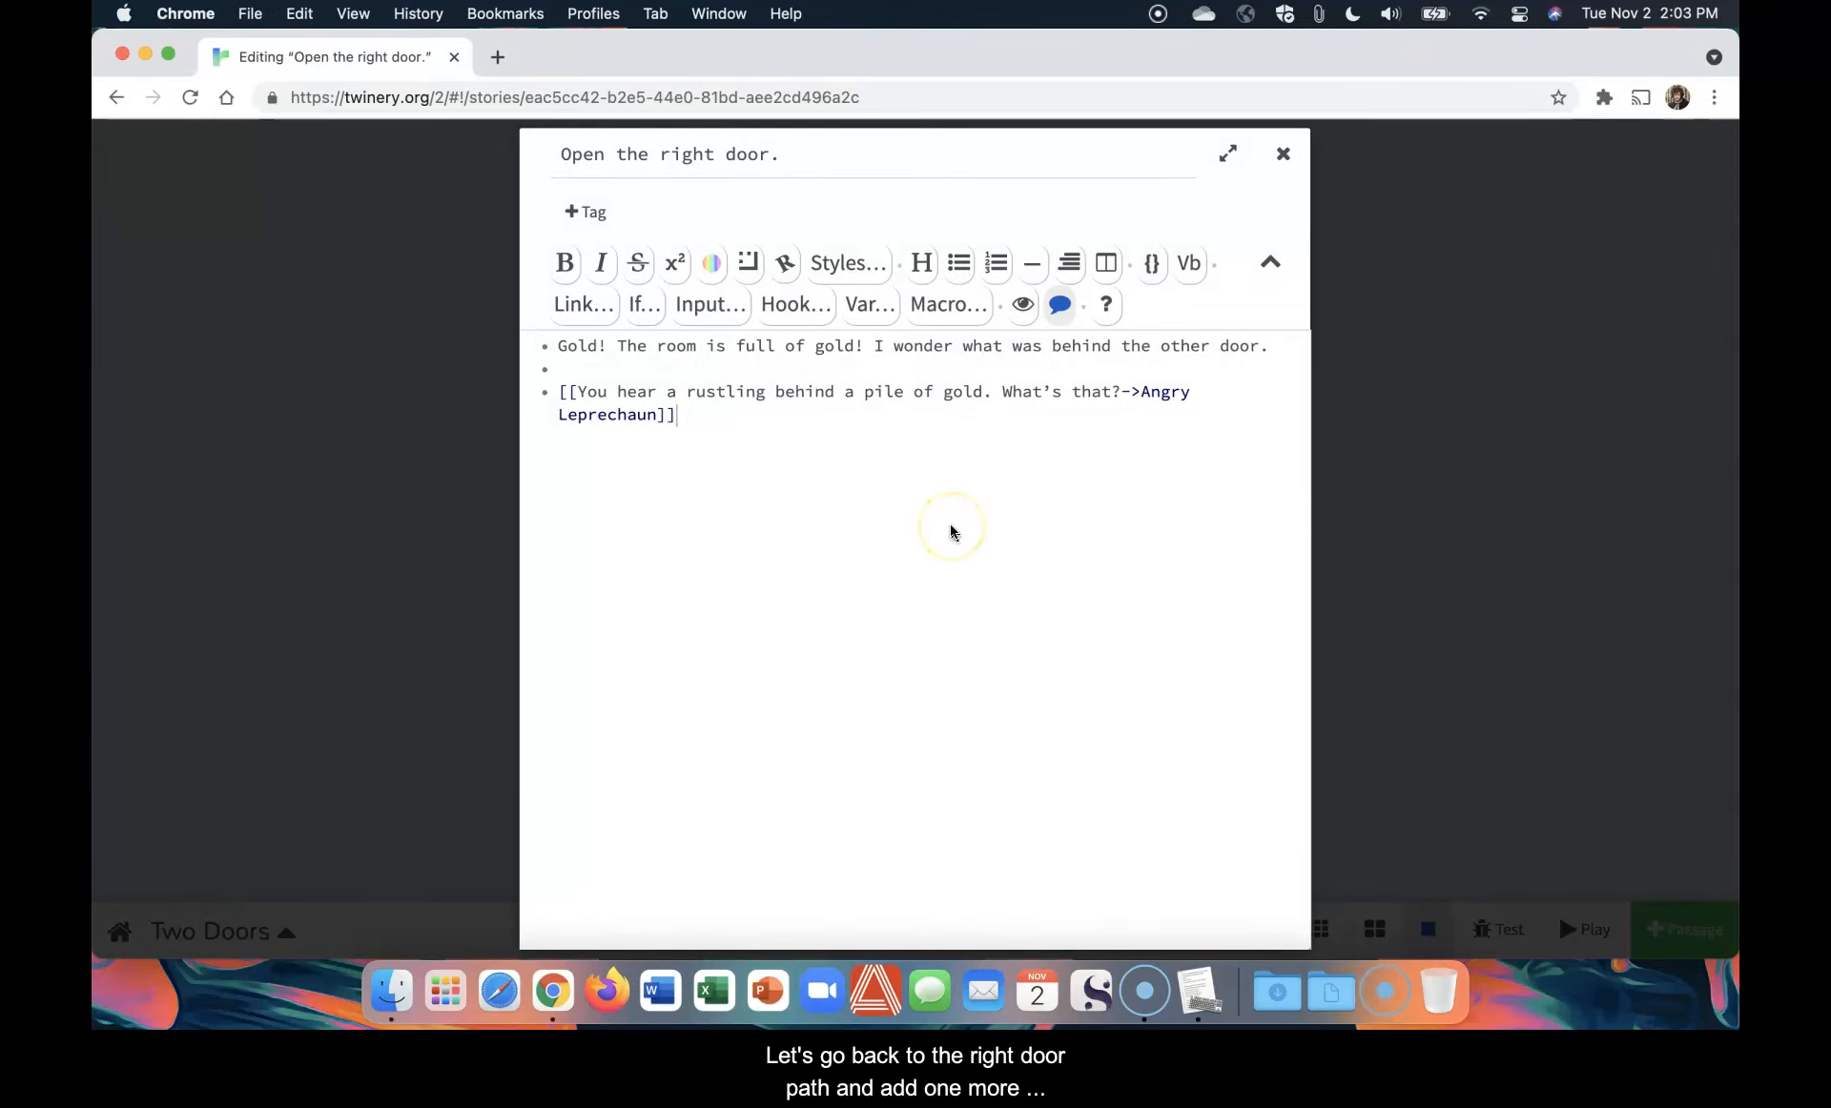
{"action": "key", "text": "Return"}
{"action": "type", "text": "[[Ignore it and re"}
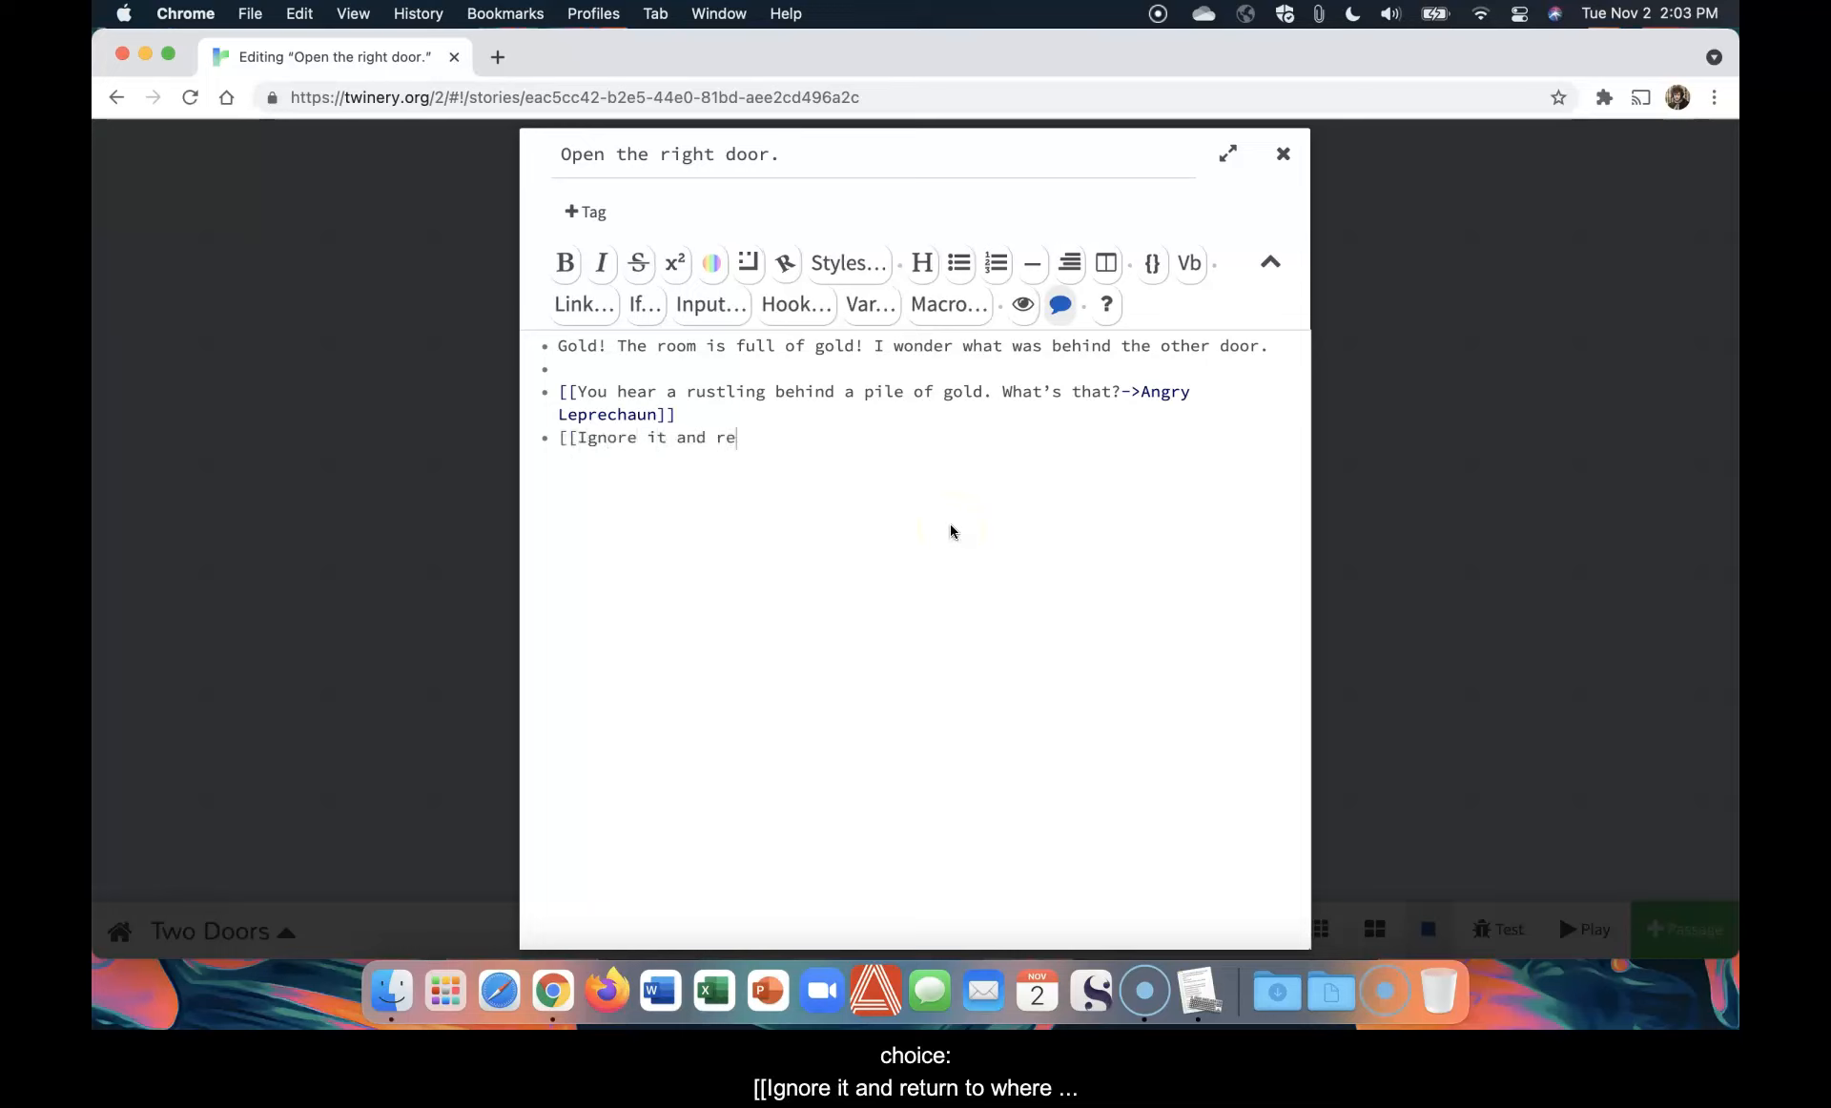
{"action": "type", "text": "turn to where you came "}
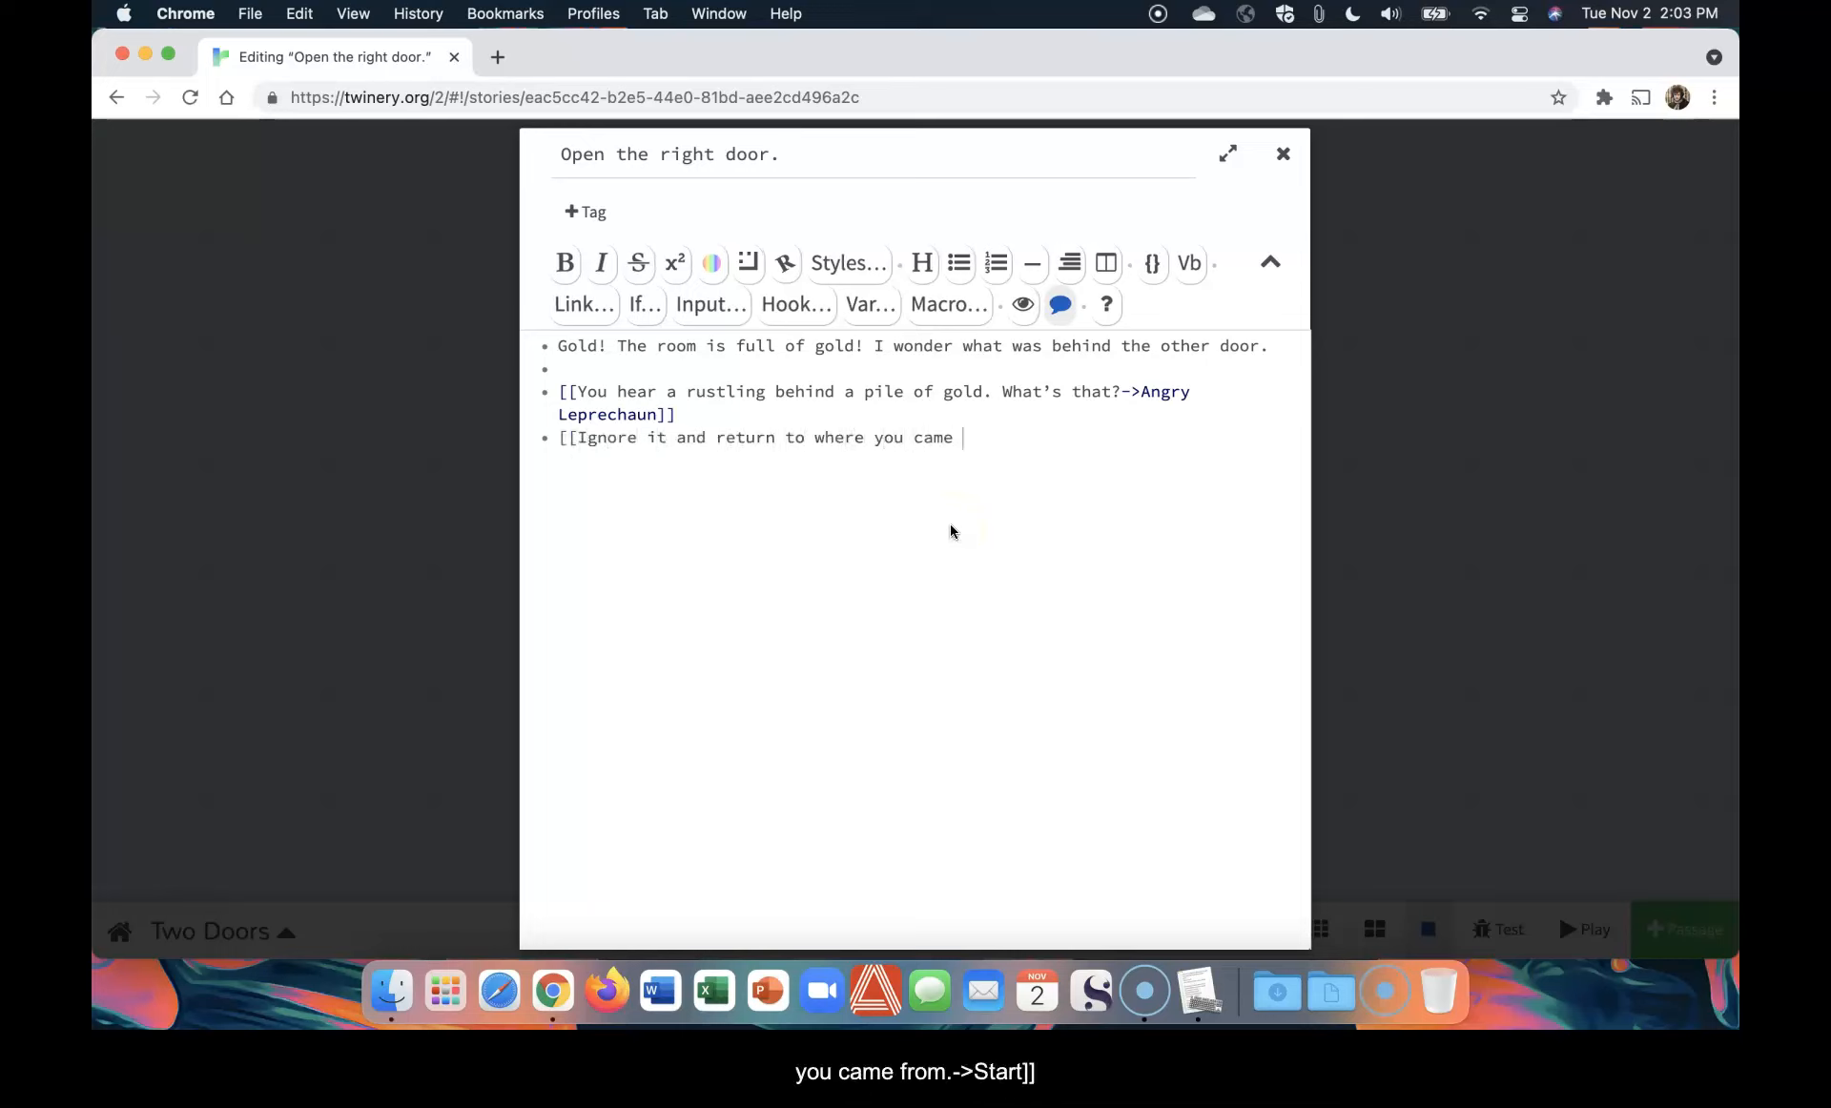
{"action": "type", "text": "from."}
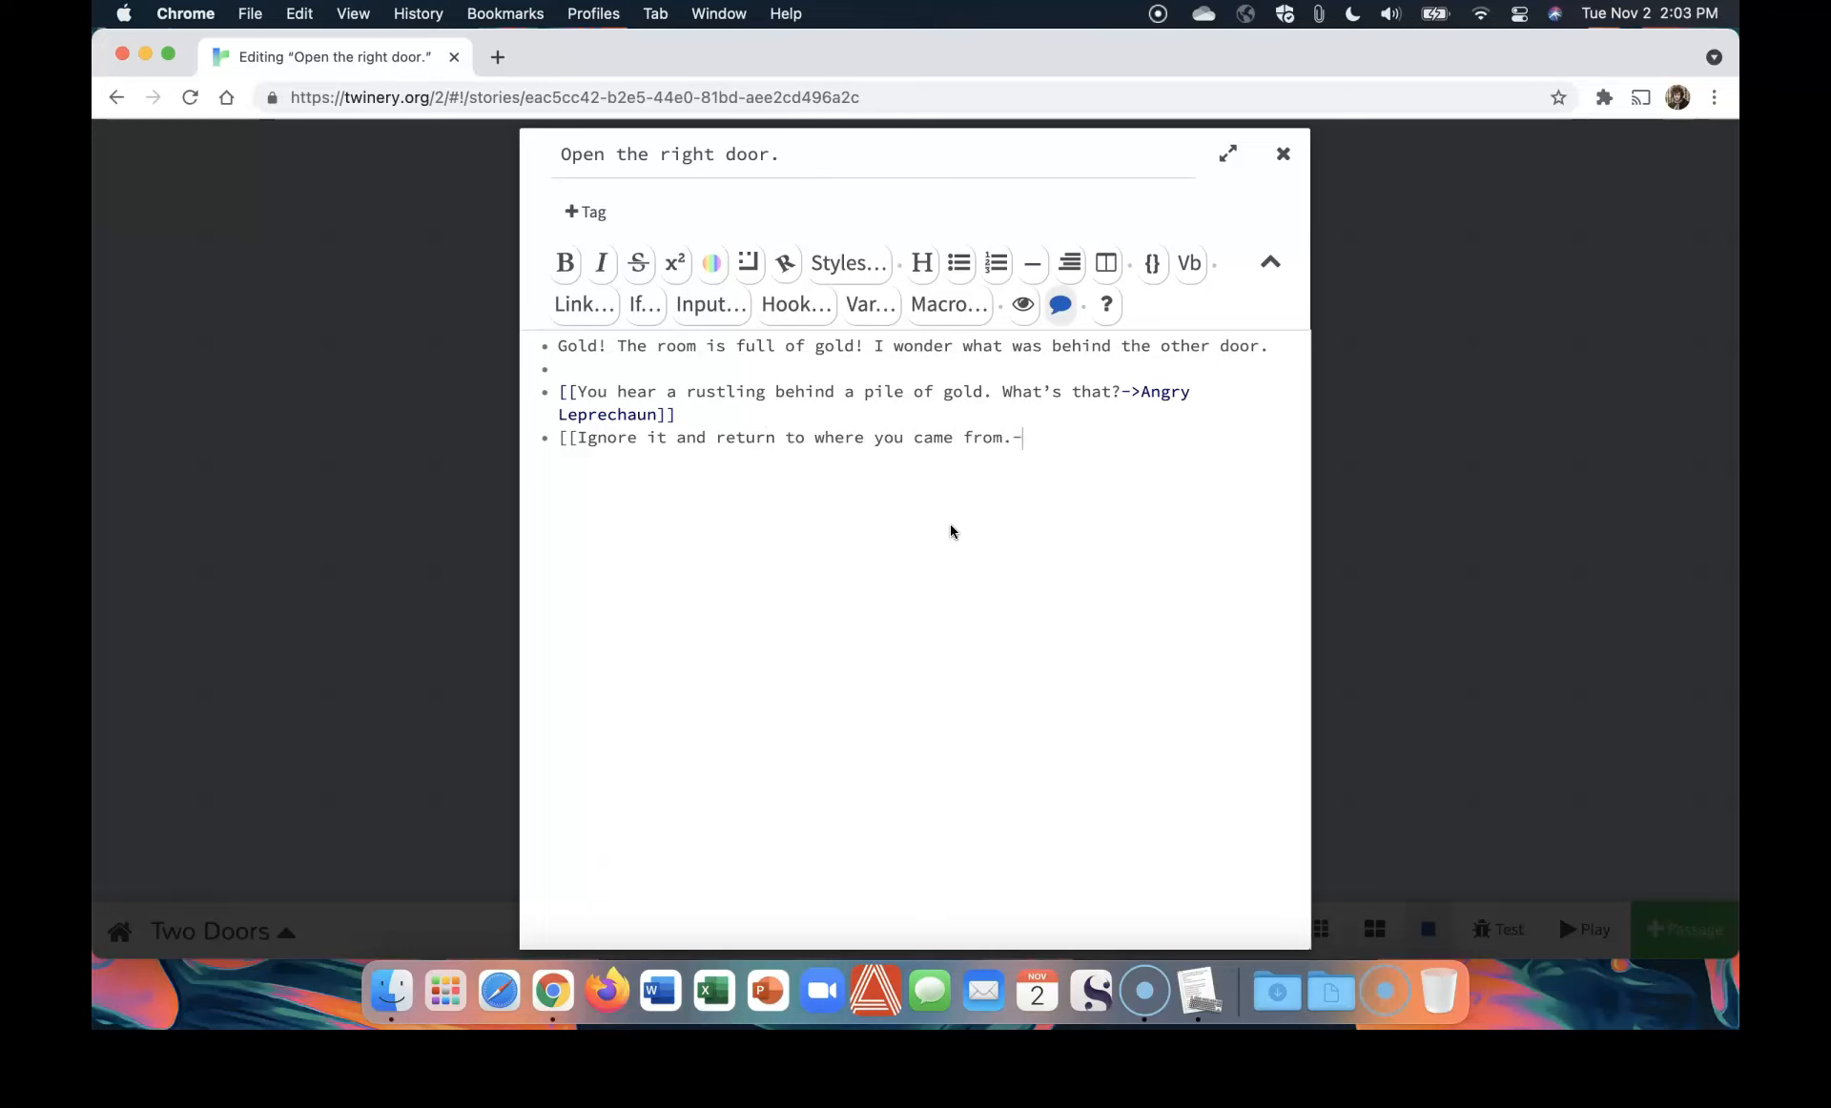
{"action": "type", "text": "->Start]]"}
{"action": "left_click", "coordinate": [1382, 565]}
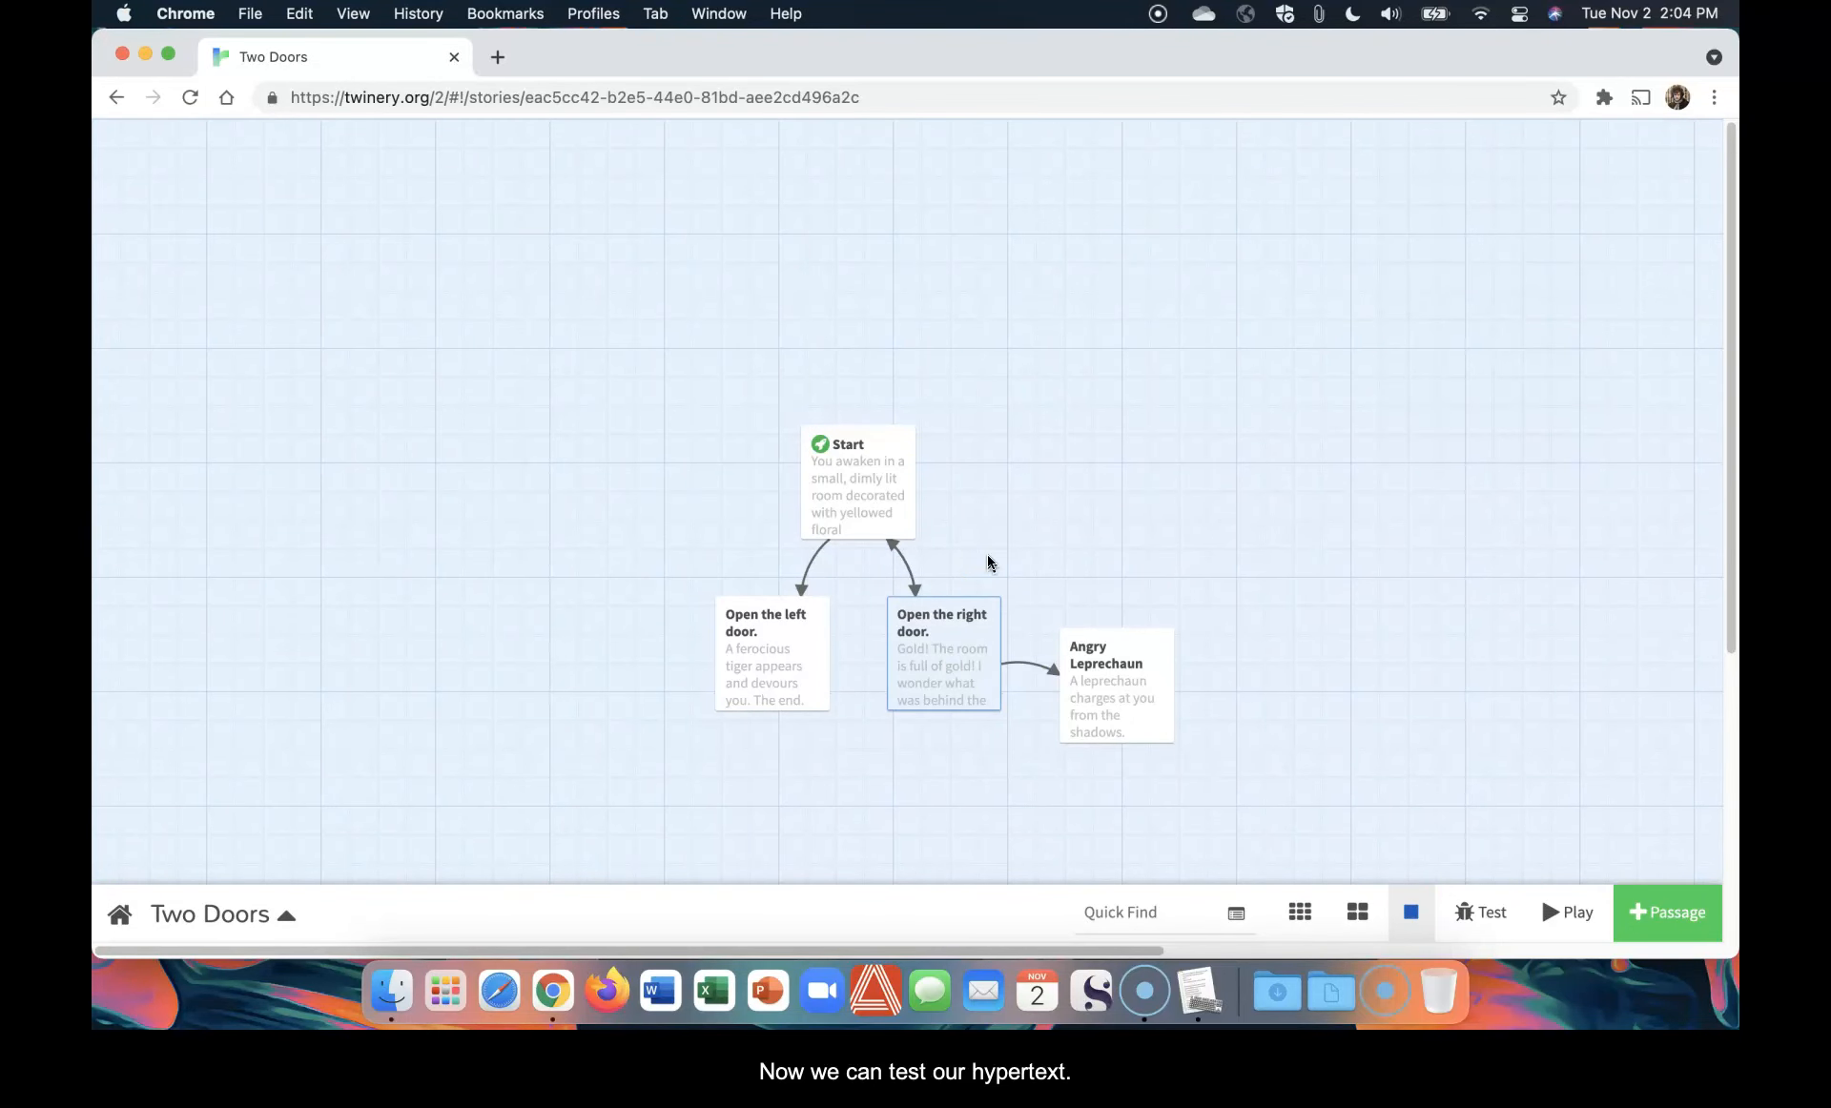
Play the story, follow the "Open the left door." choice and step back to the start passage
{"action": "left_click", "coordinate": [1565, 912]}
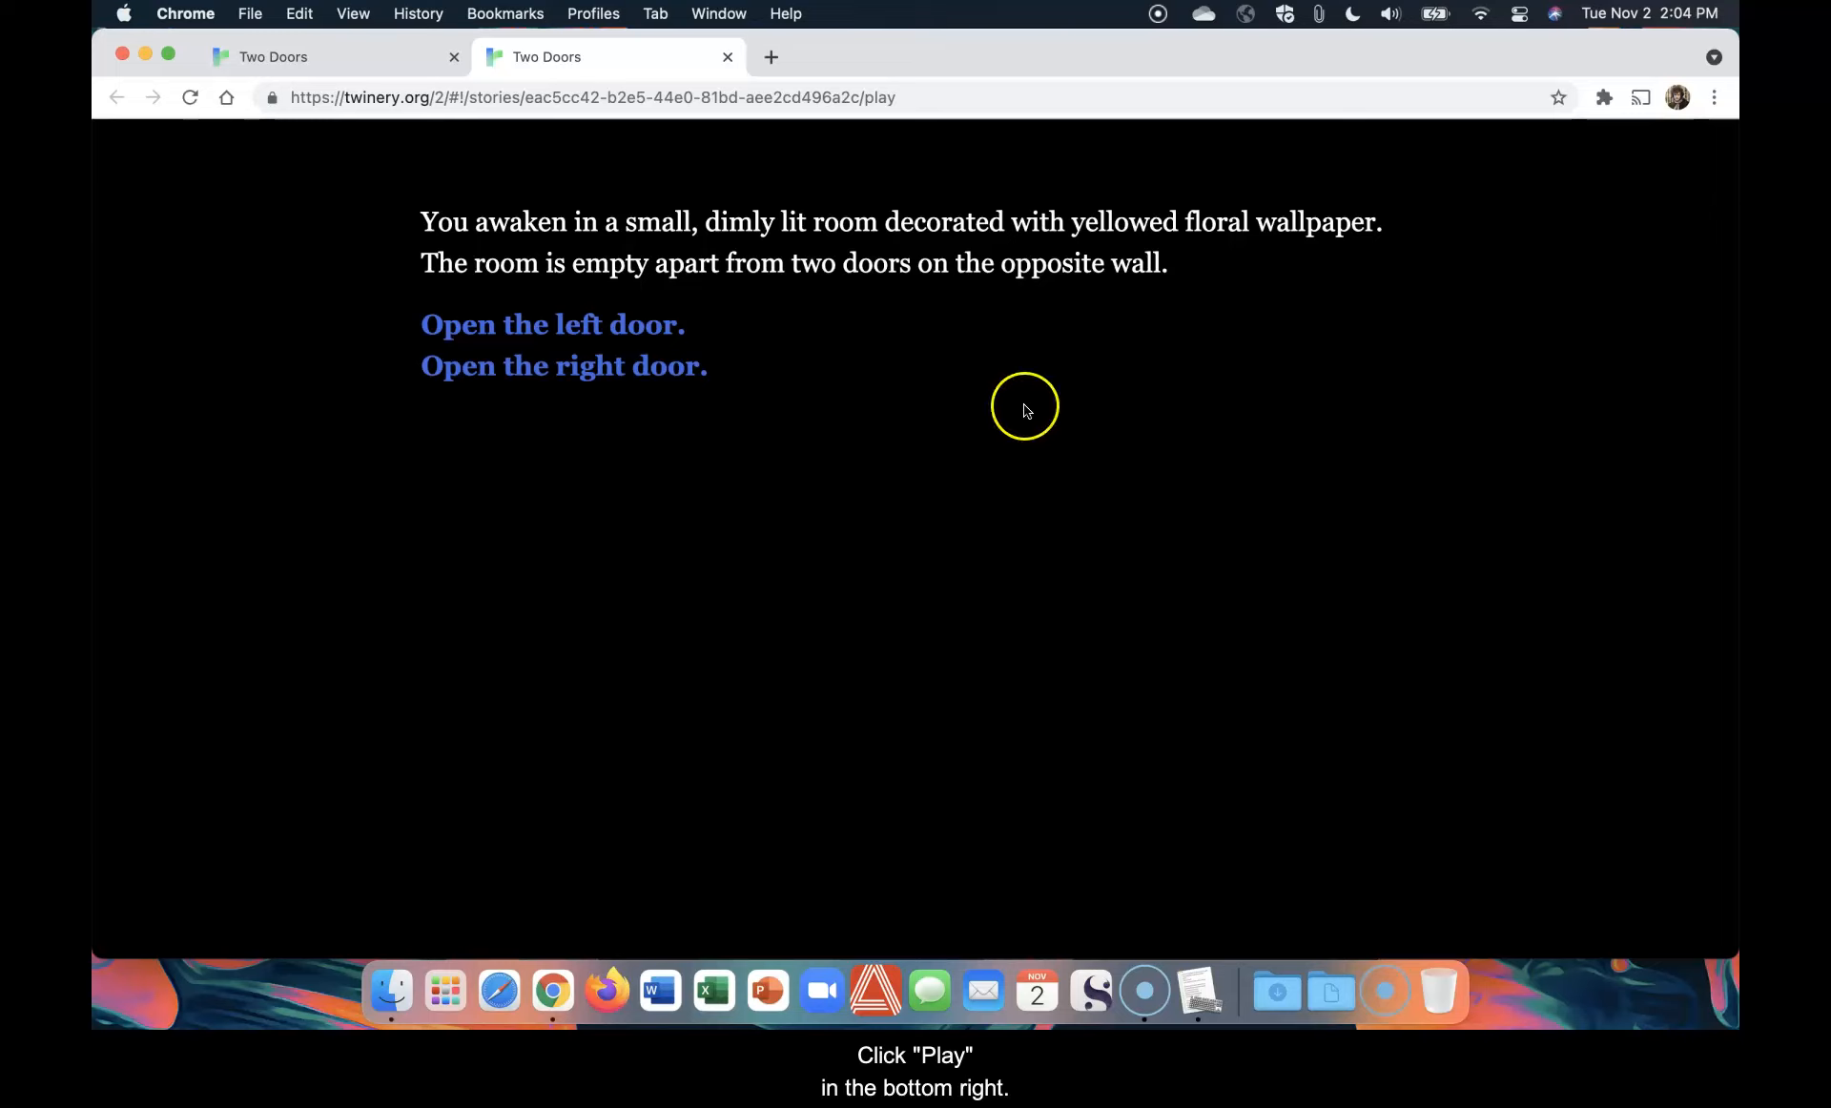
{"action": "left_click", "coordinate": [591, 321]}
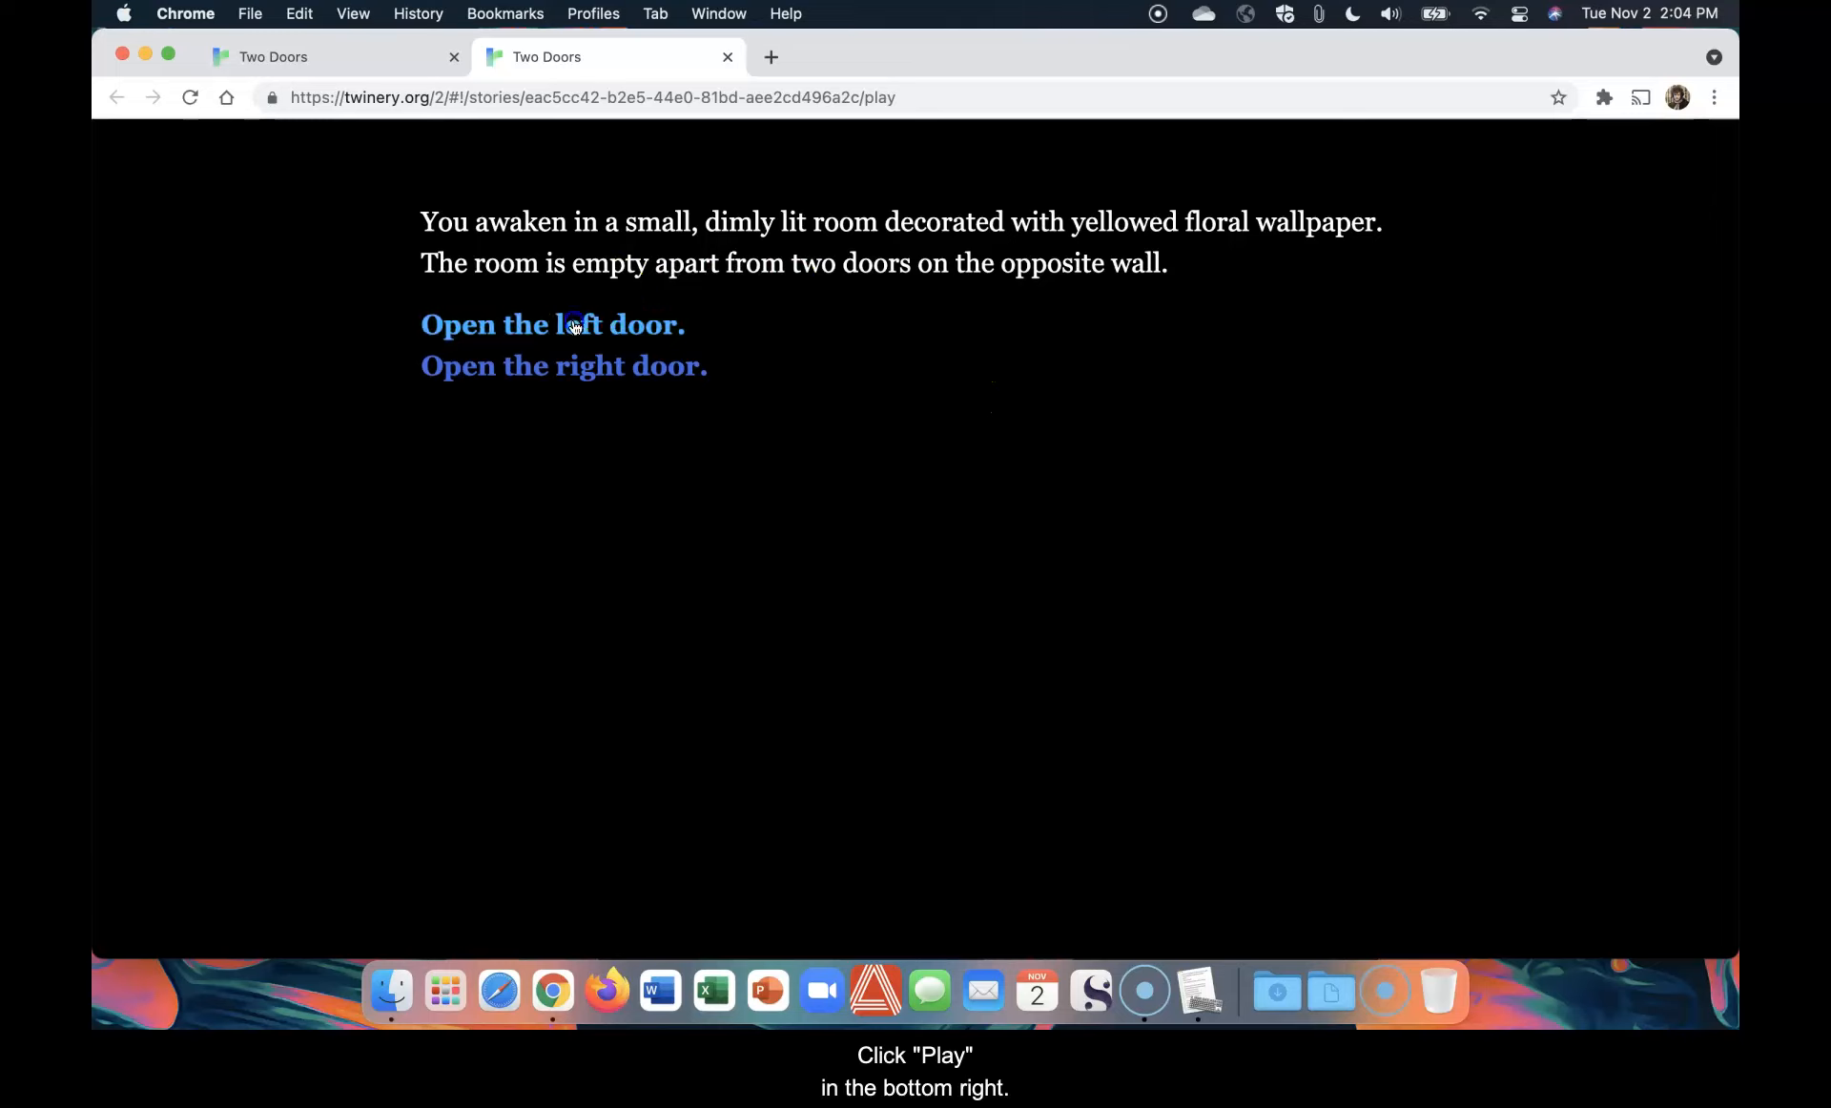
{"action": "left_click", "coordinate": [362, 229]}
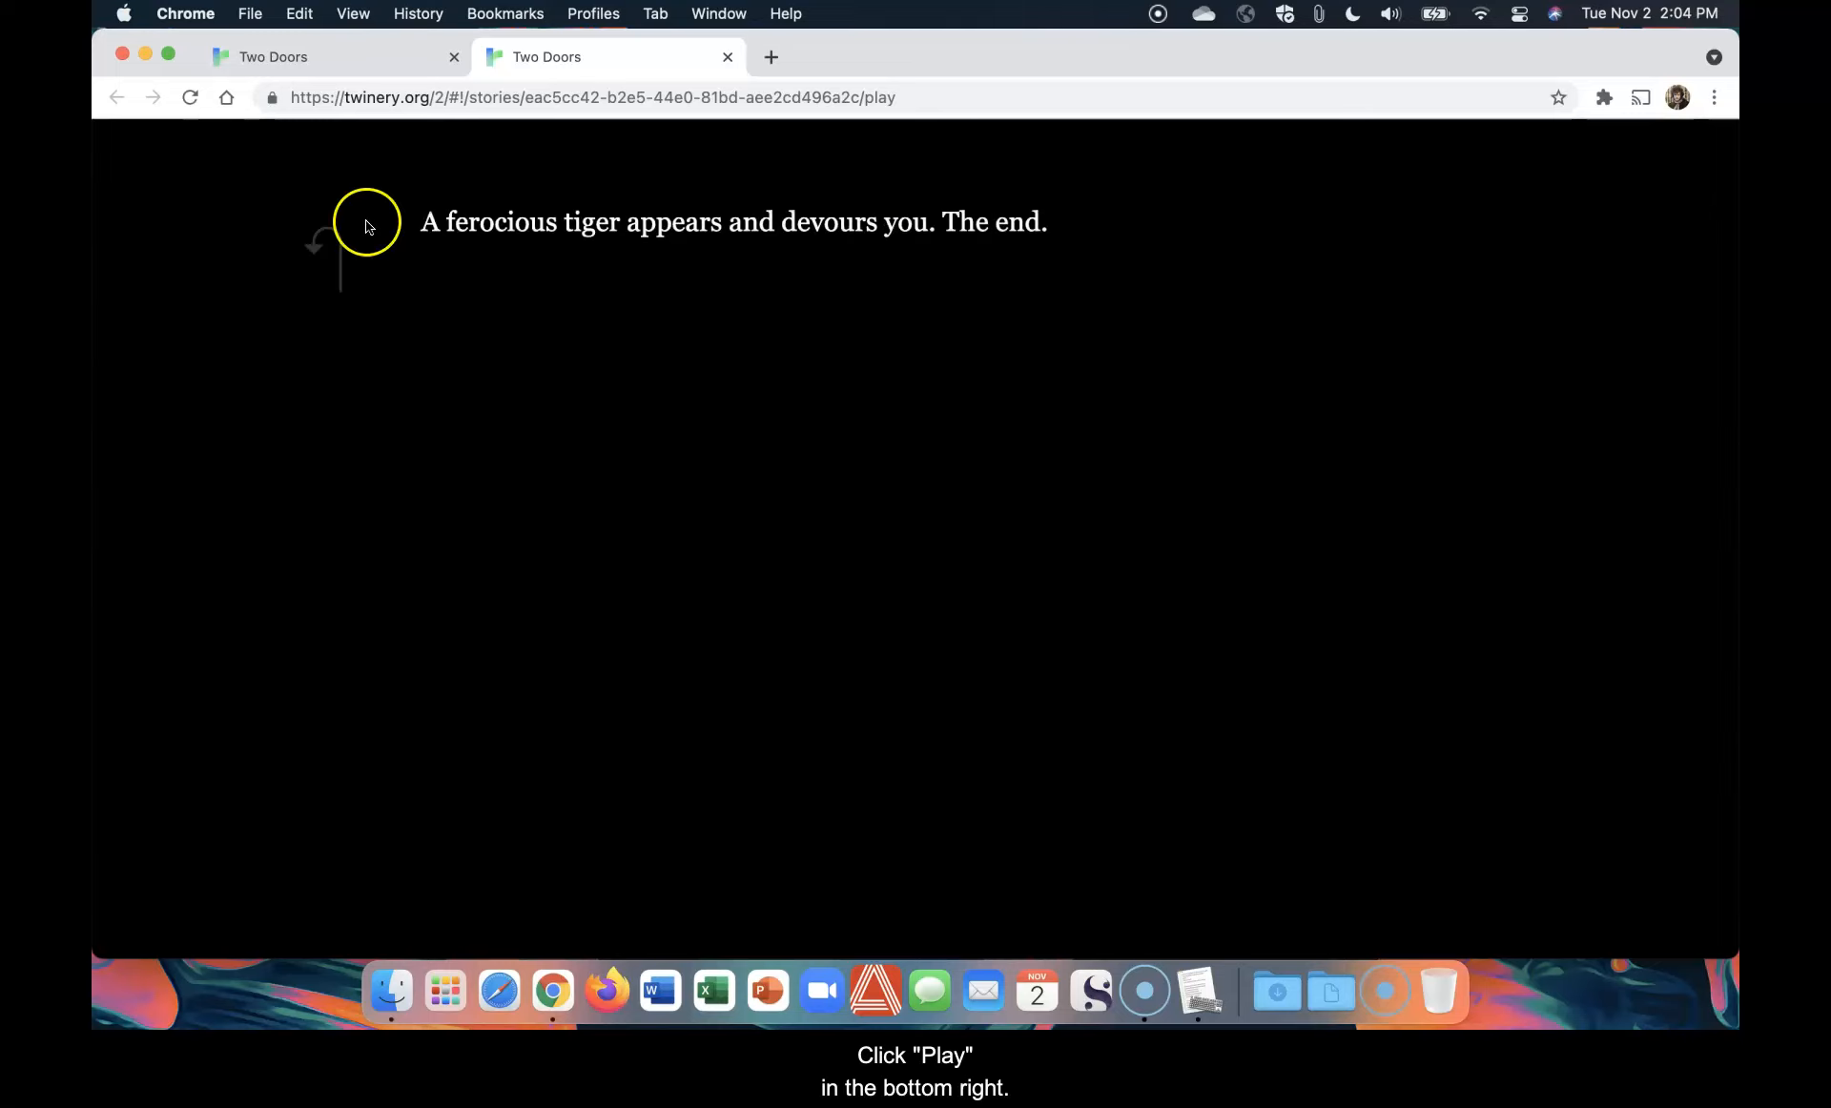
Play through the right door's rustling and return links and recheck the left door, stepping back to the start passage
{"action": "left_click", "coordinate": [627, 365]}
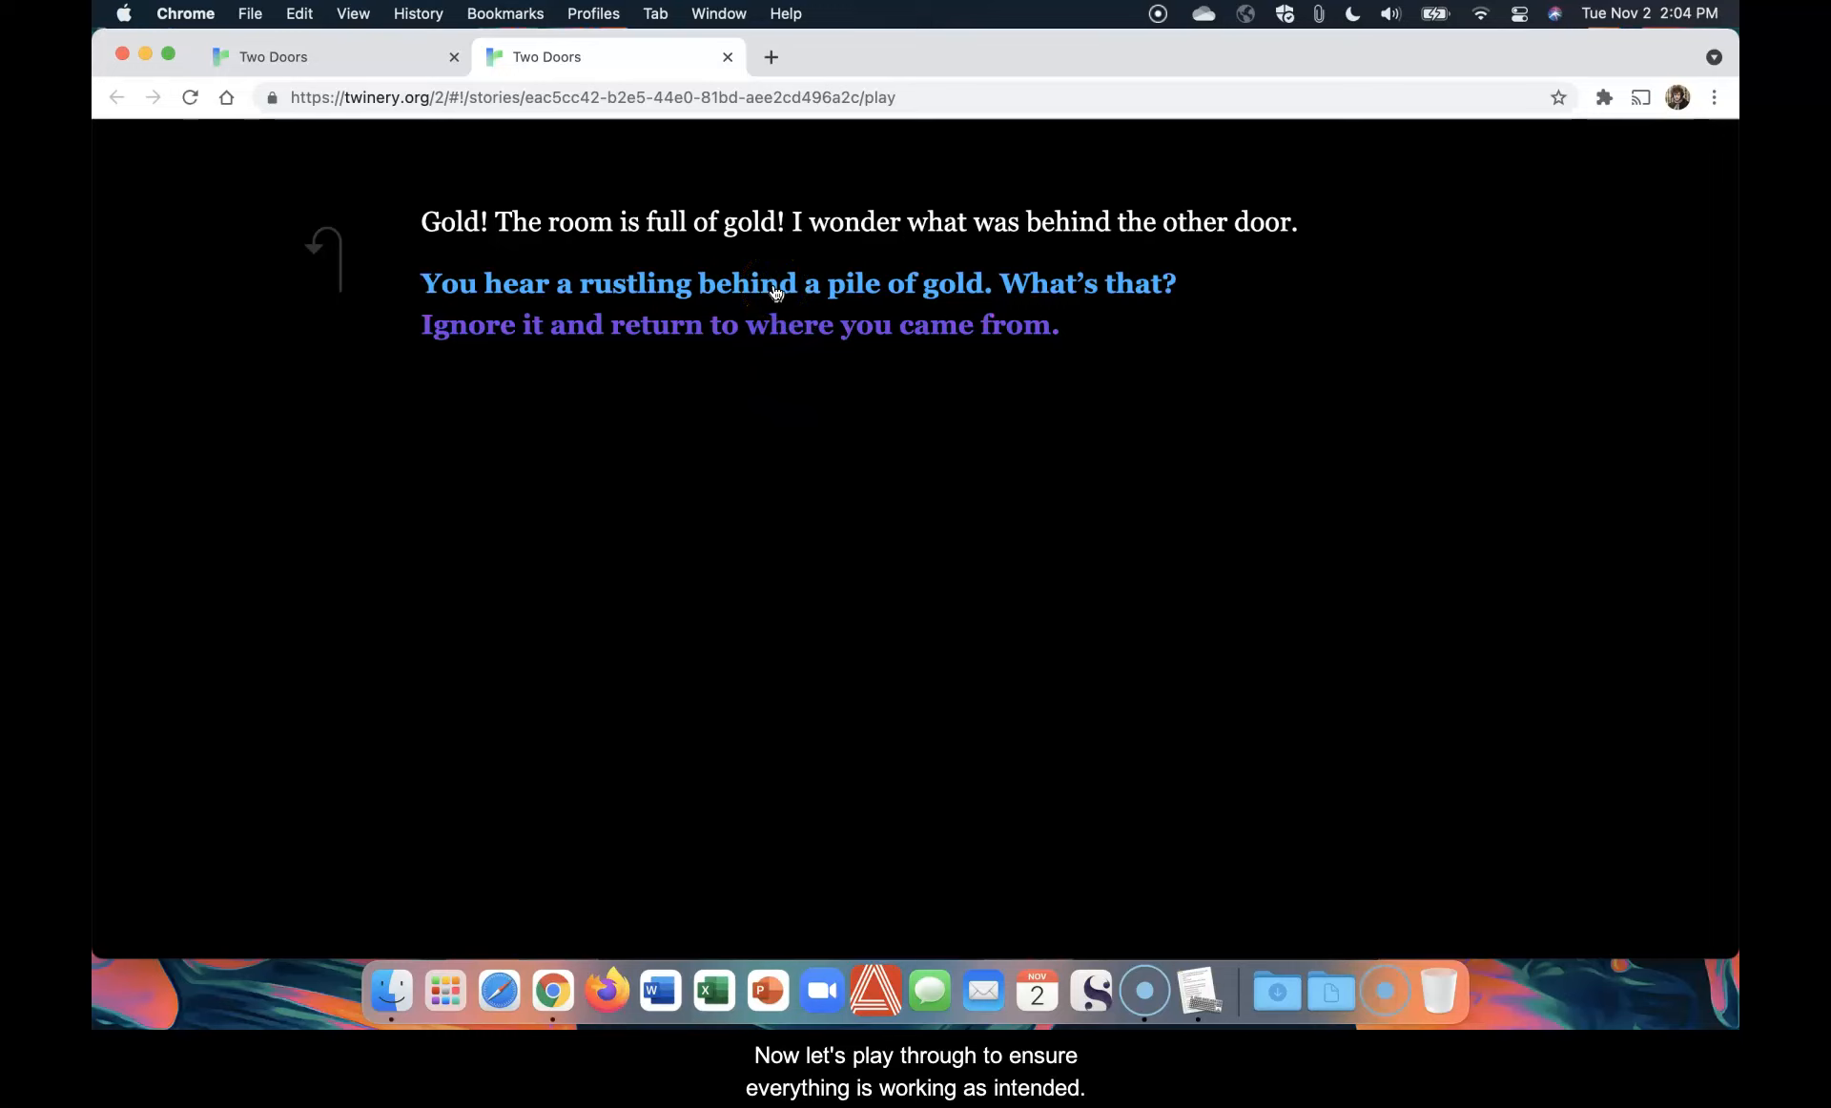
{"action": "left_click", "coordinate": [778, 293]}
{"action": "left_click_drag", "start_coordinate": [806, 302], "coordinate": [920, 314]}
{"action": "left_click", "coordinate": [878, 334]}
{"action": "left_click", "coordinate": [343, 238]}
{"action": "left_click", "coordinate": [566, 143]}
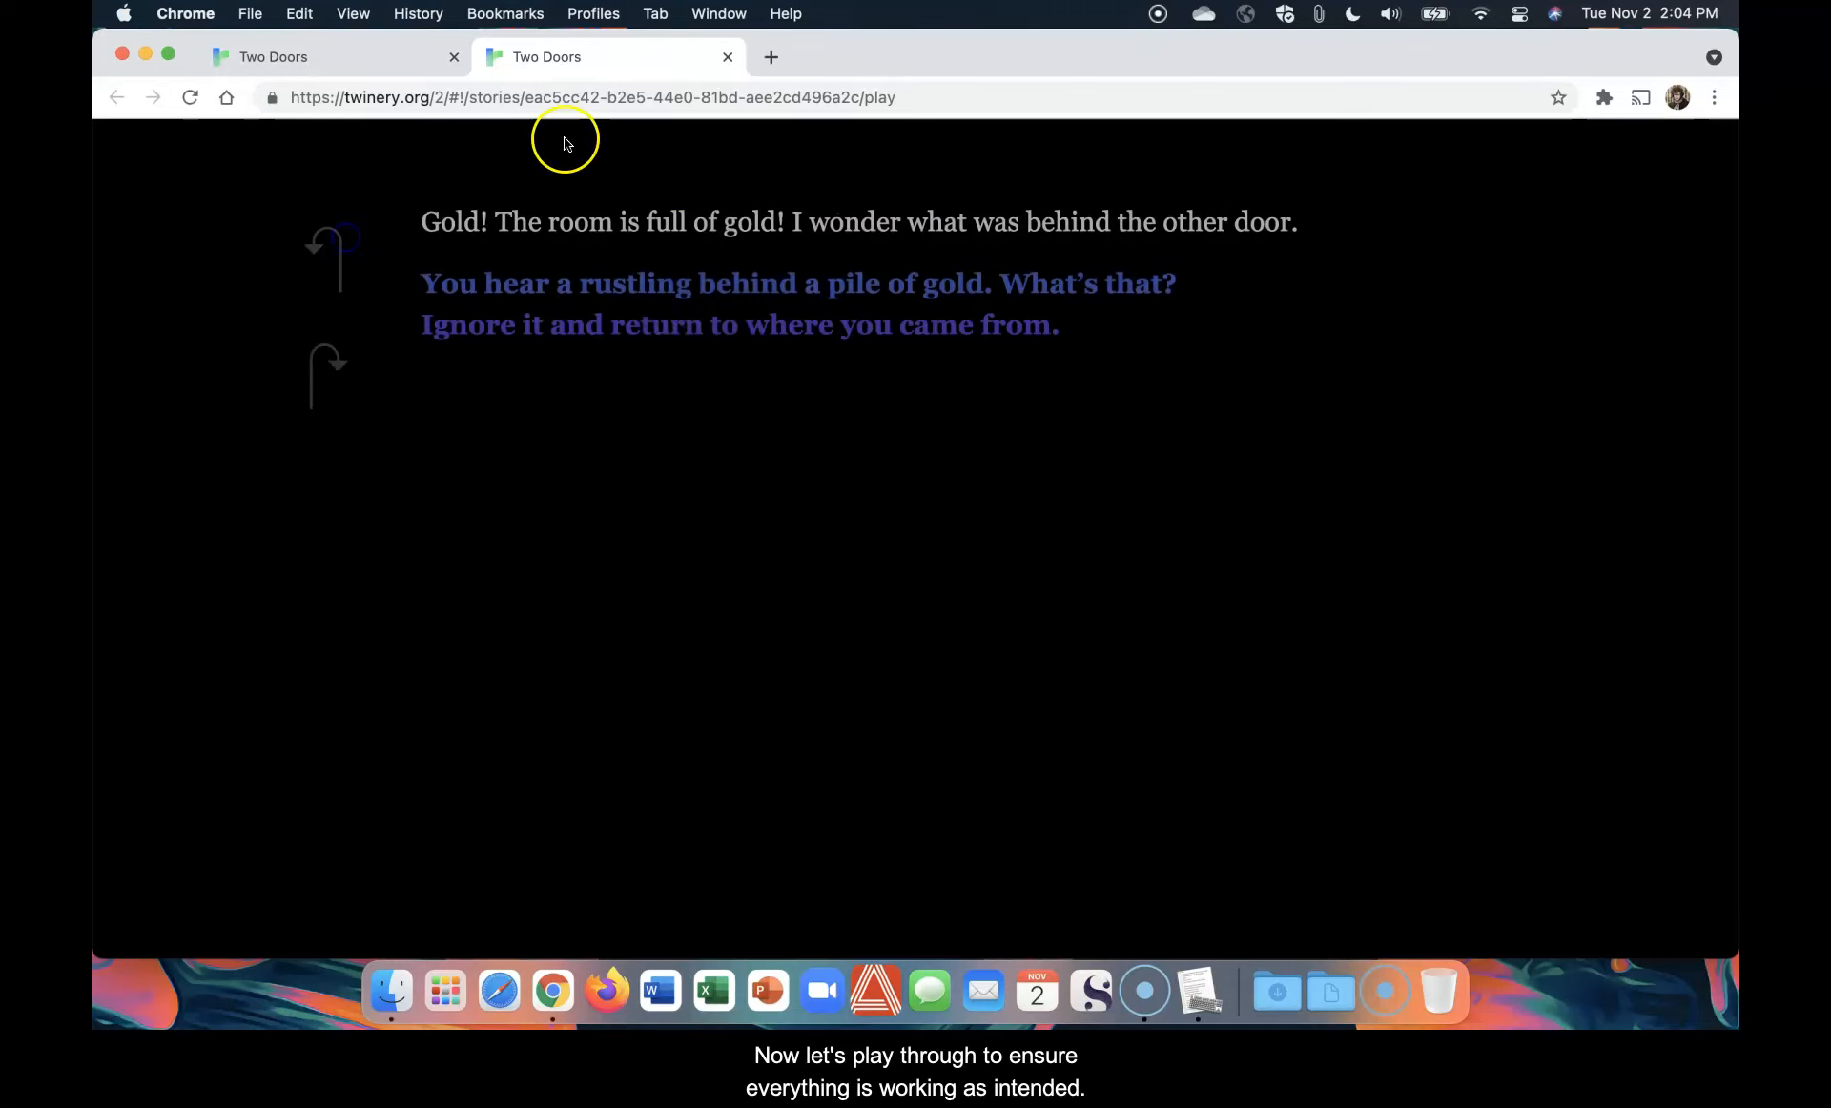
{"action": "left_click", "coordinate": [615, 345]}
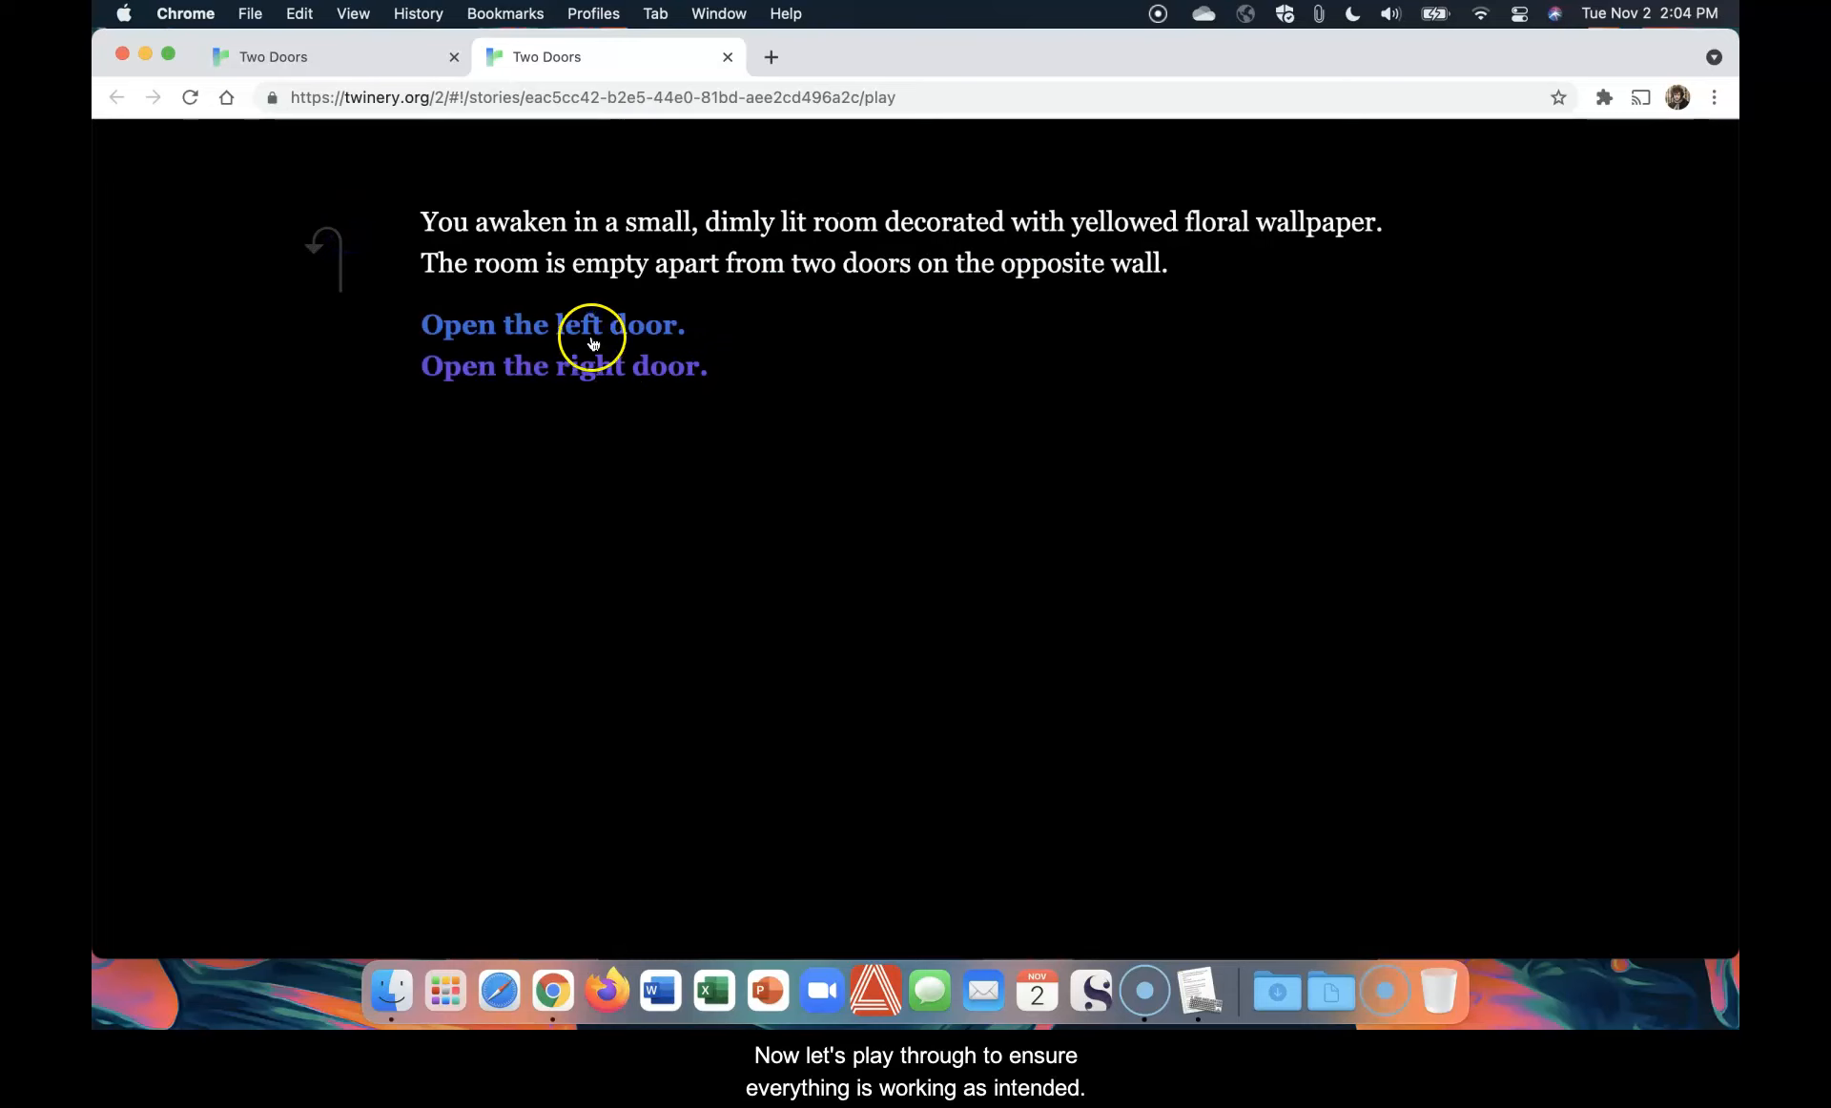
{"action": "left_click", "coordinate": [593, 344]}
{"action": "left_click", "coordinate": [326, 263]}
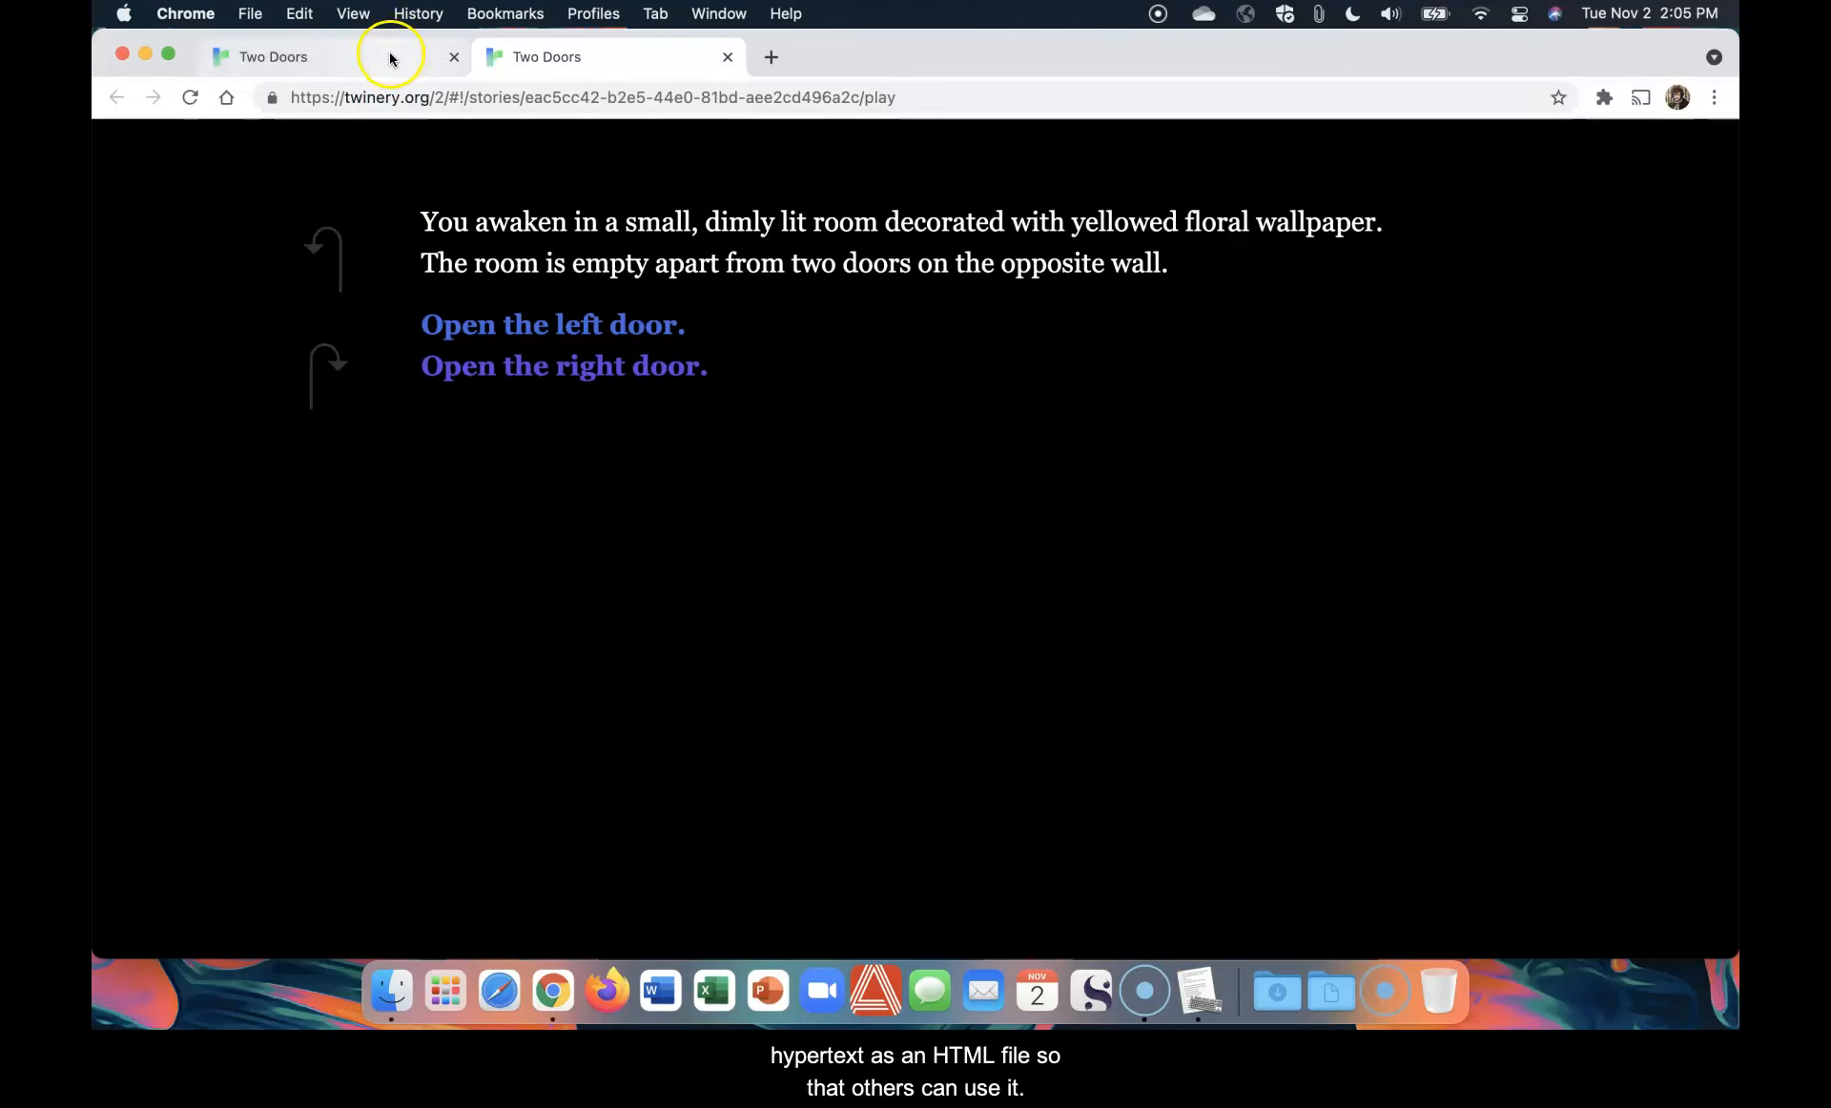
Close the playtest and publish the story to an HTML file named "Two Doors" in the Downloads folder
{"action": "left_click", "coordinate": [728, 57]}
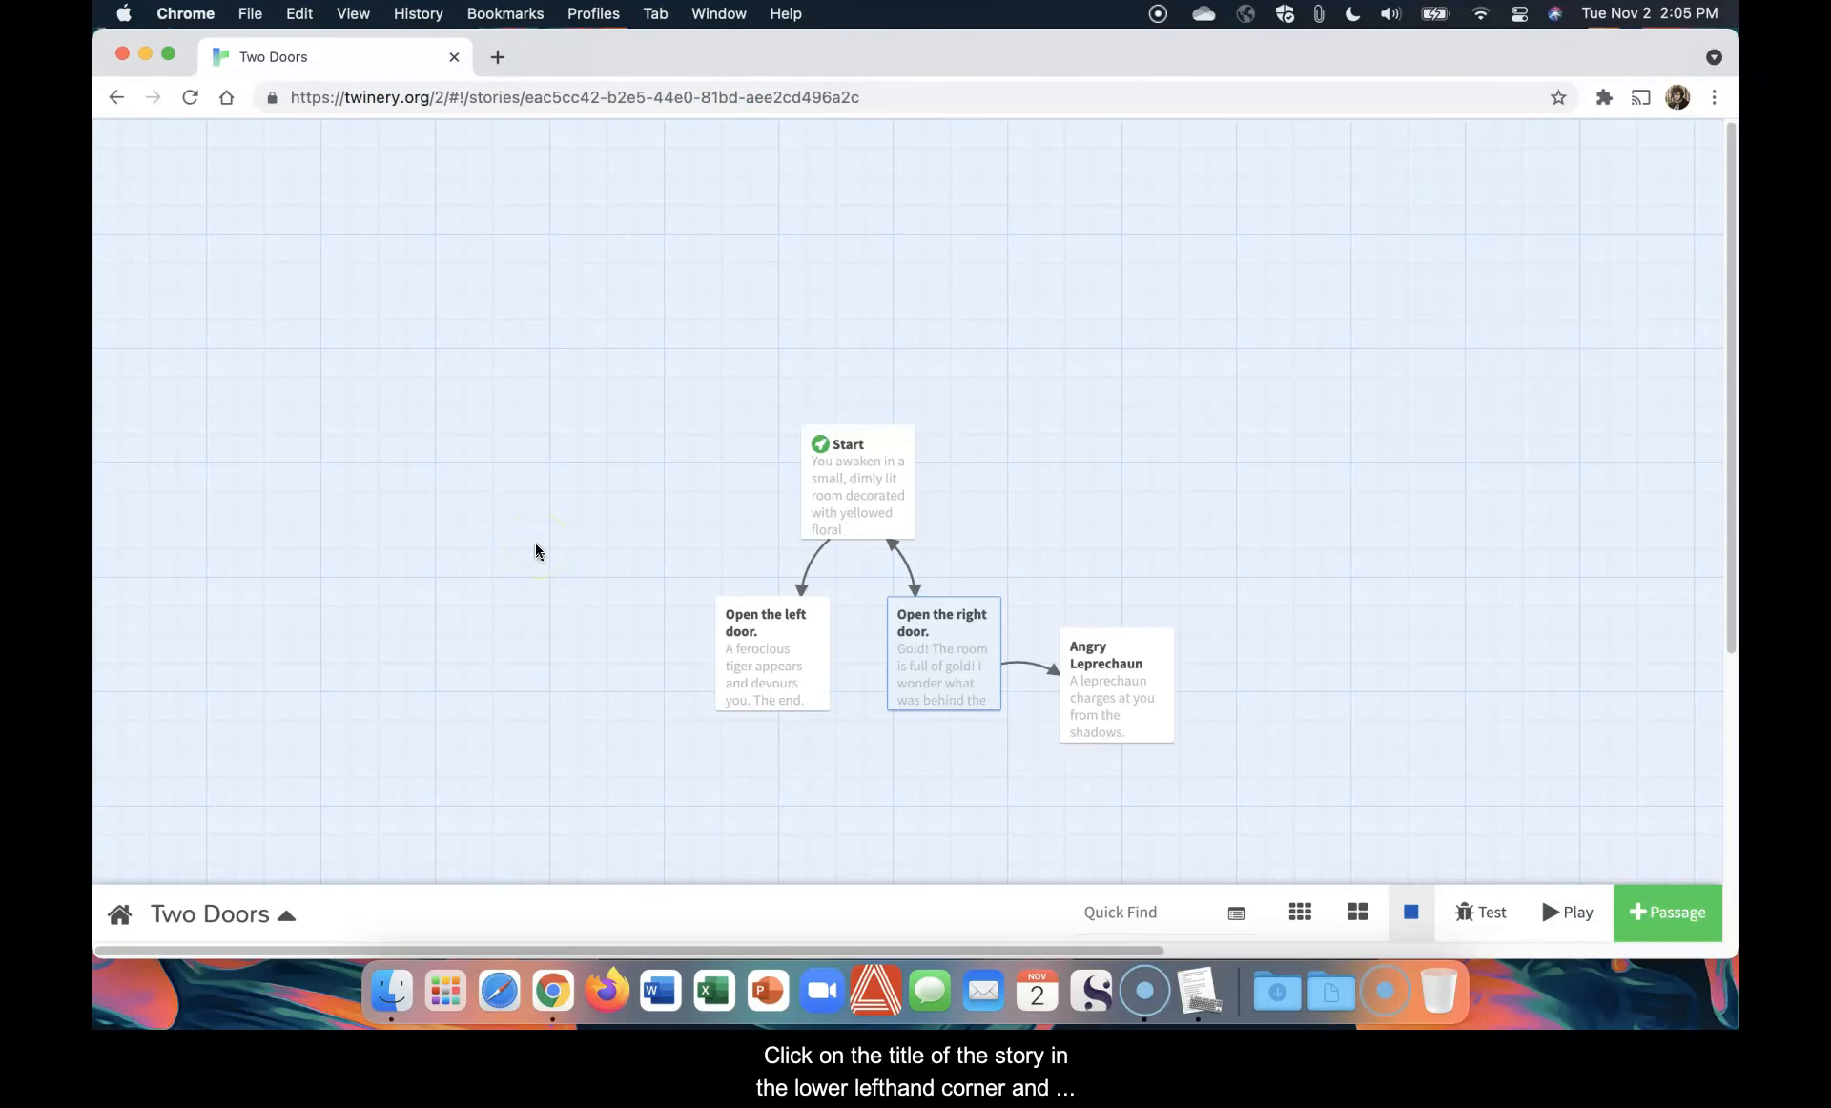
{"action": "left_click", "coordinate": [249, 914]}
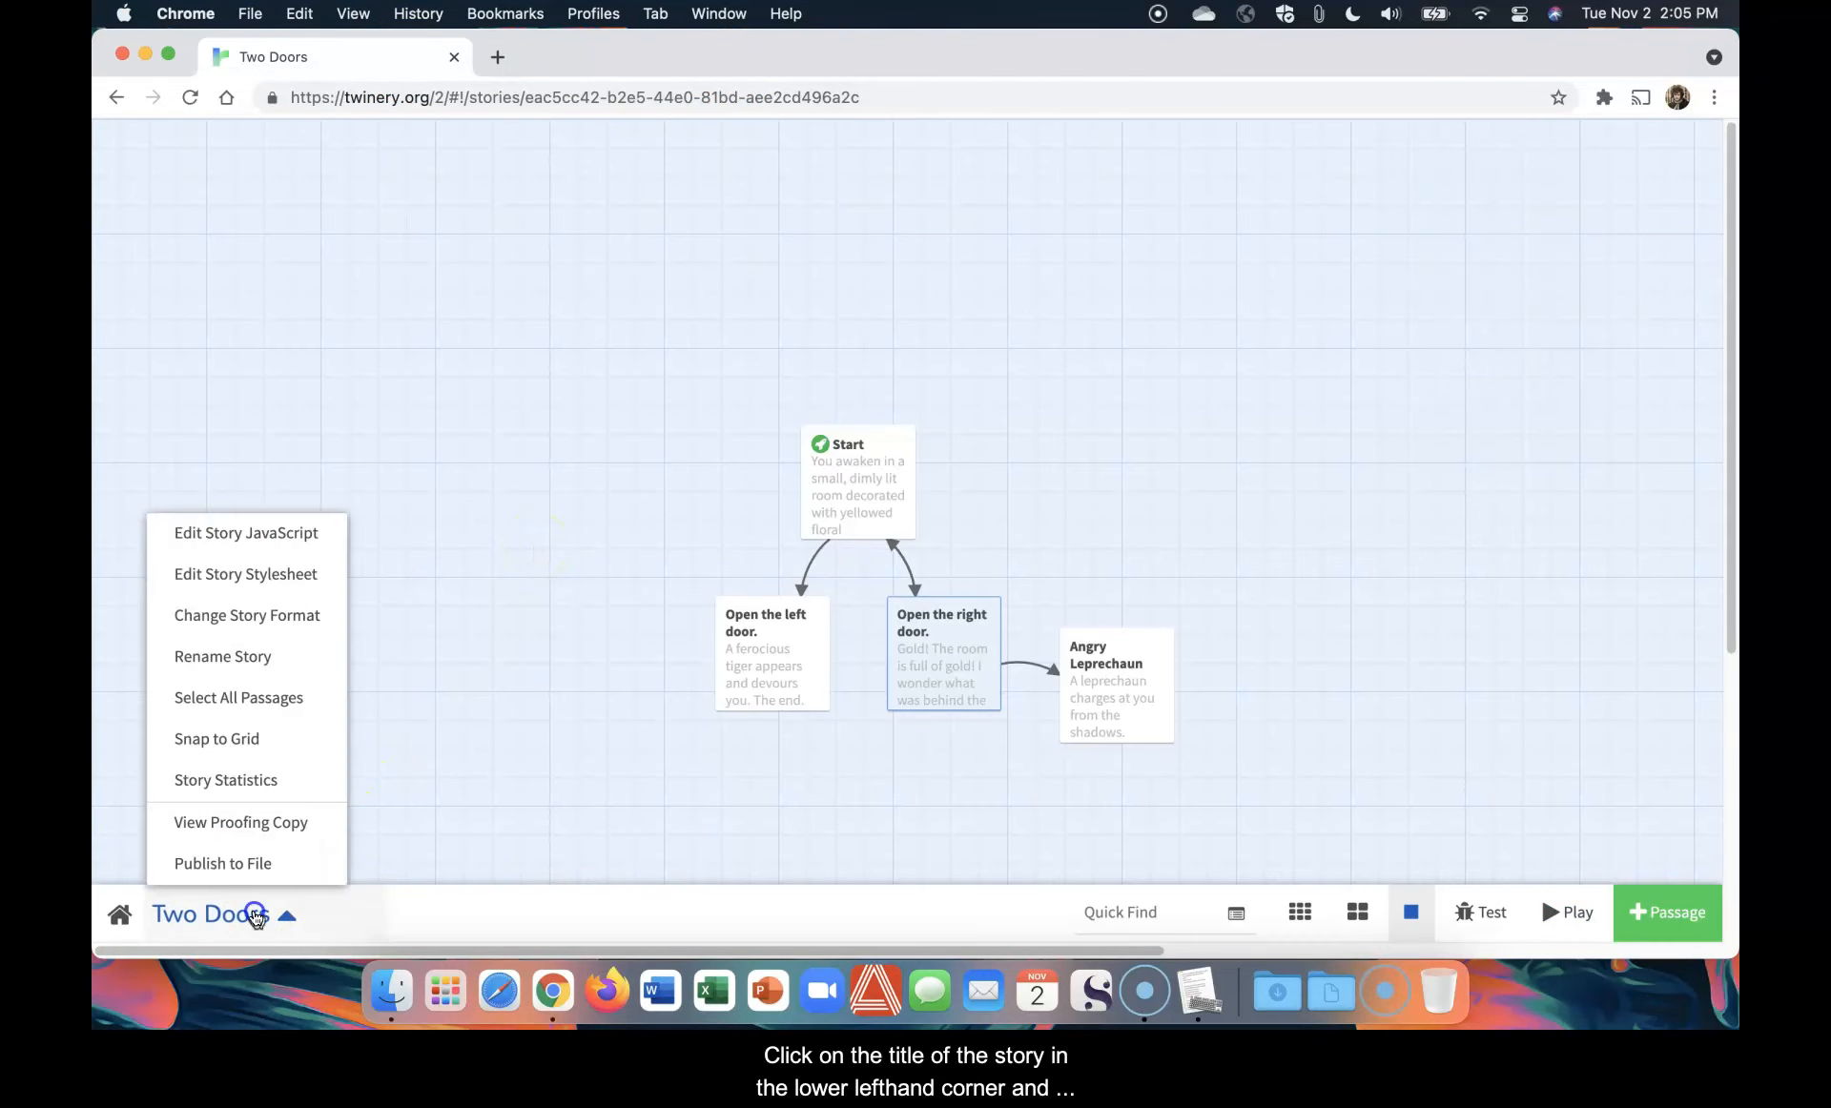
{"action": "left_click", "coordinate": [259, 865]}
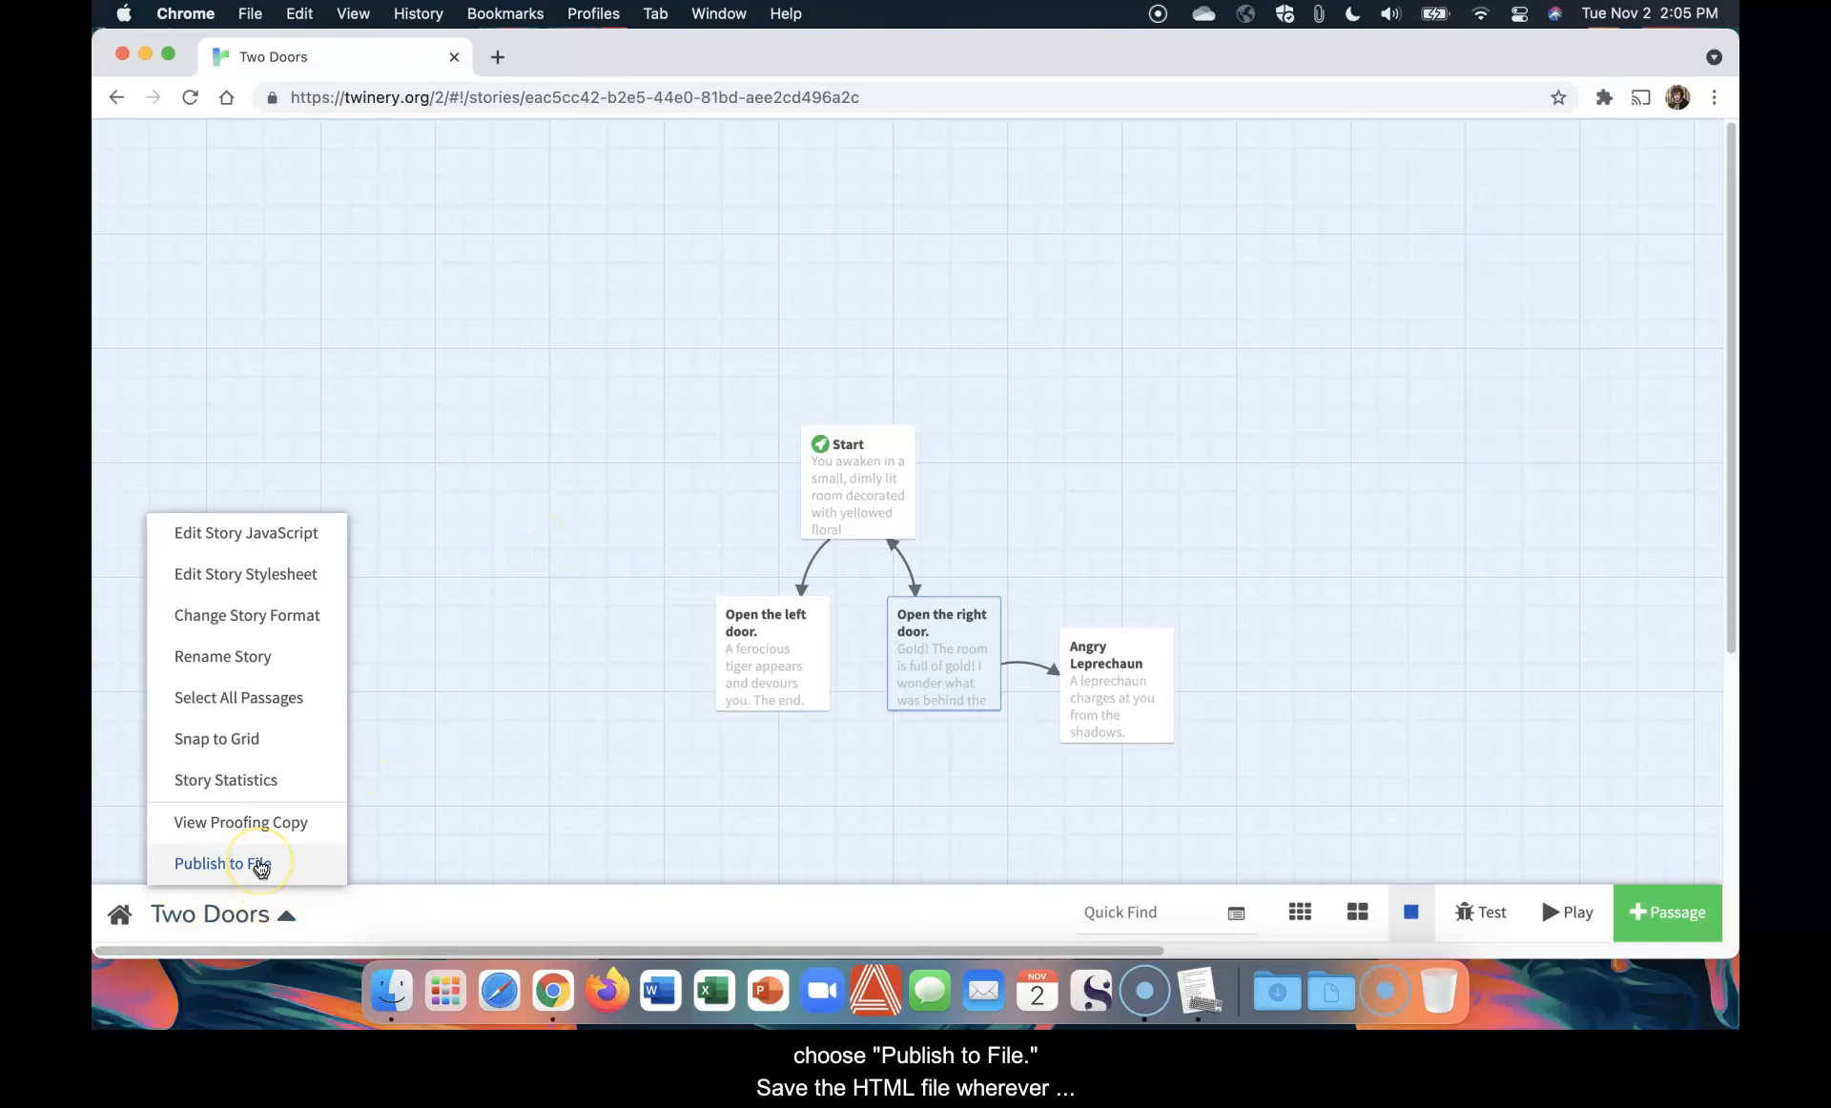
{"action": "left_click", "coordinate": [261, 867]}
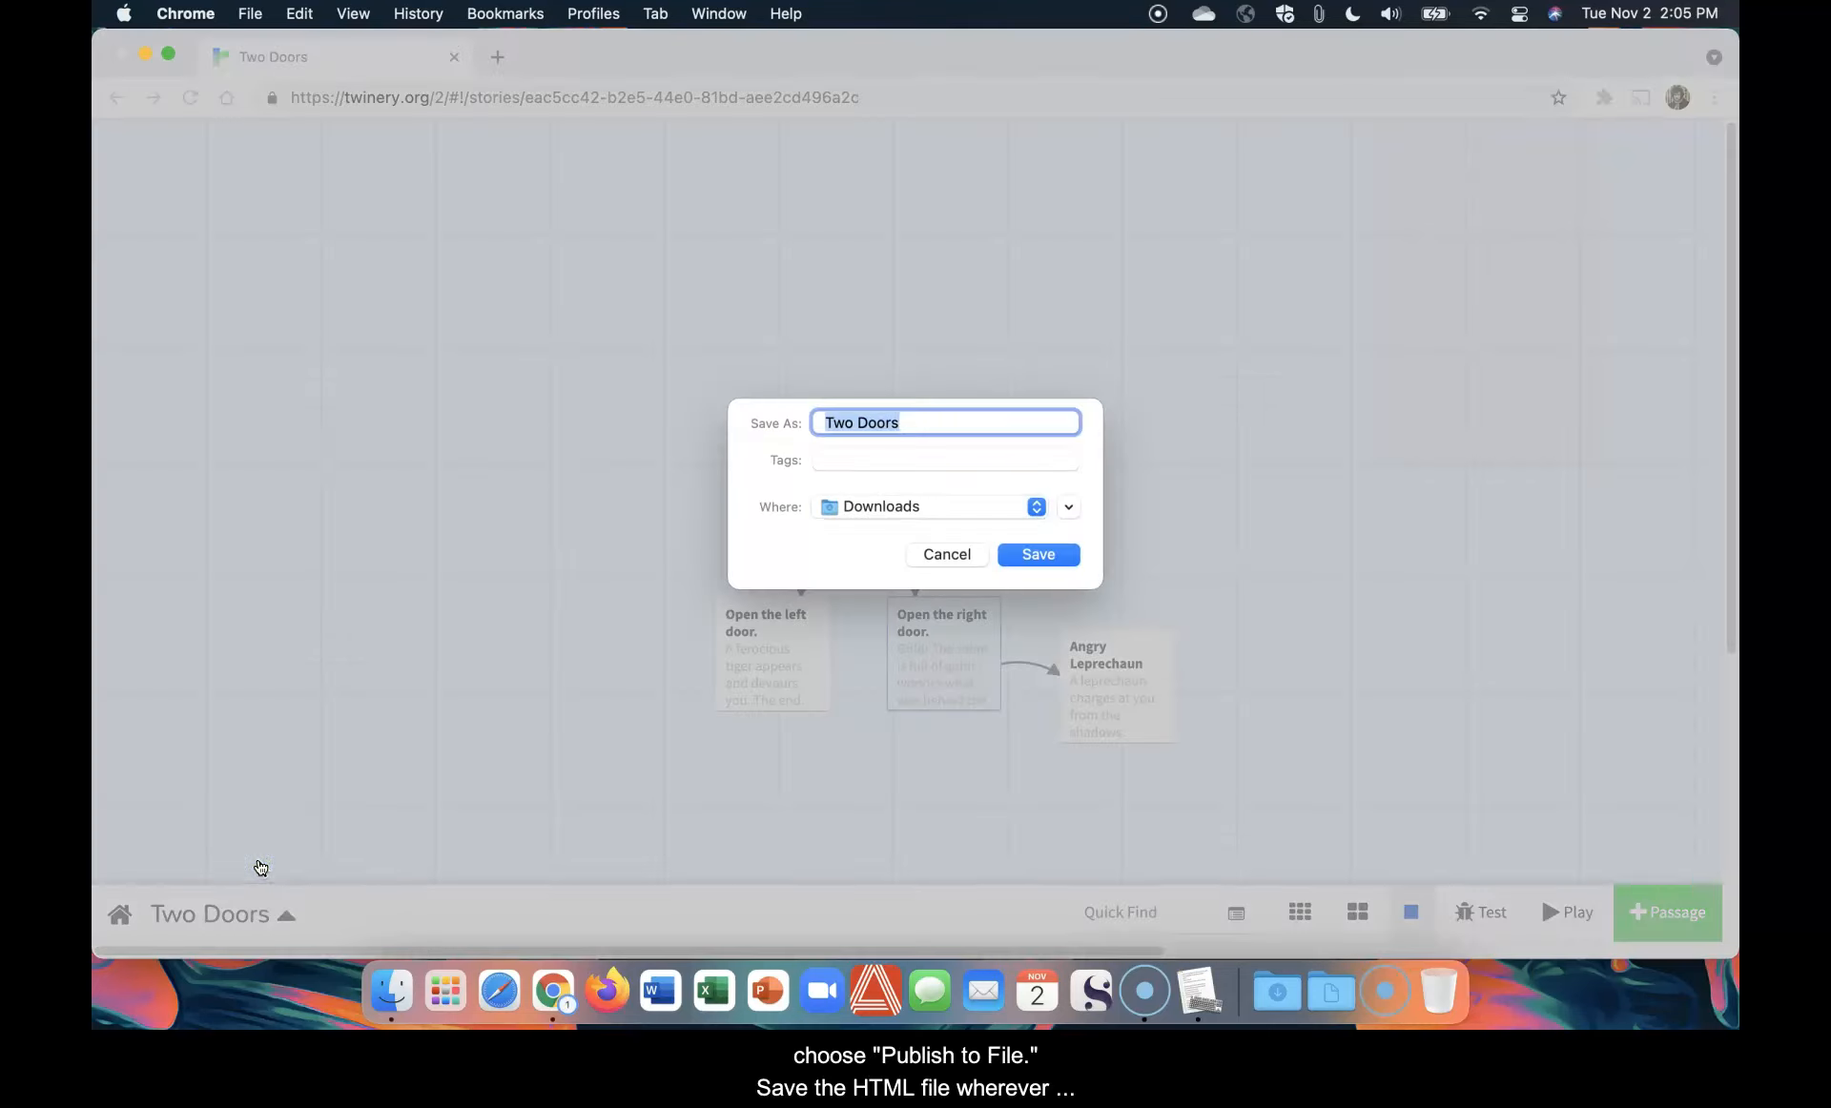
{"action": "left_click", "coordinate": [1026, 556]}
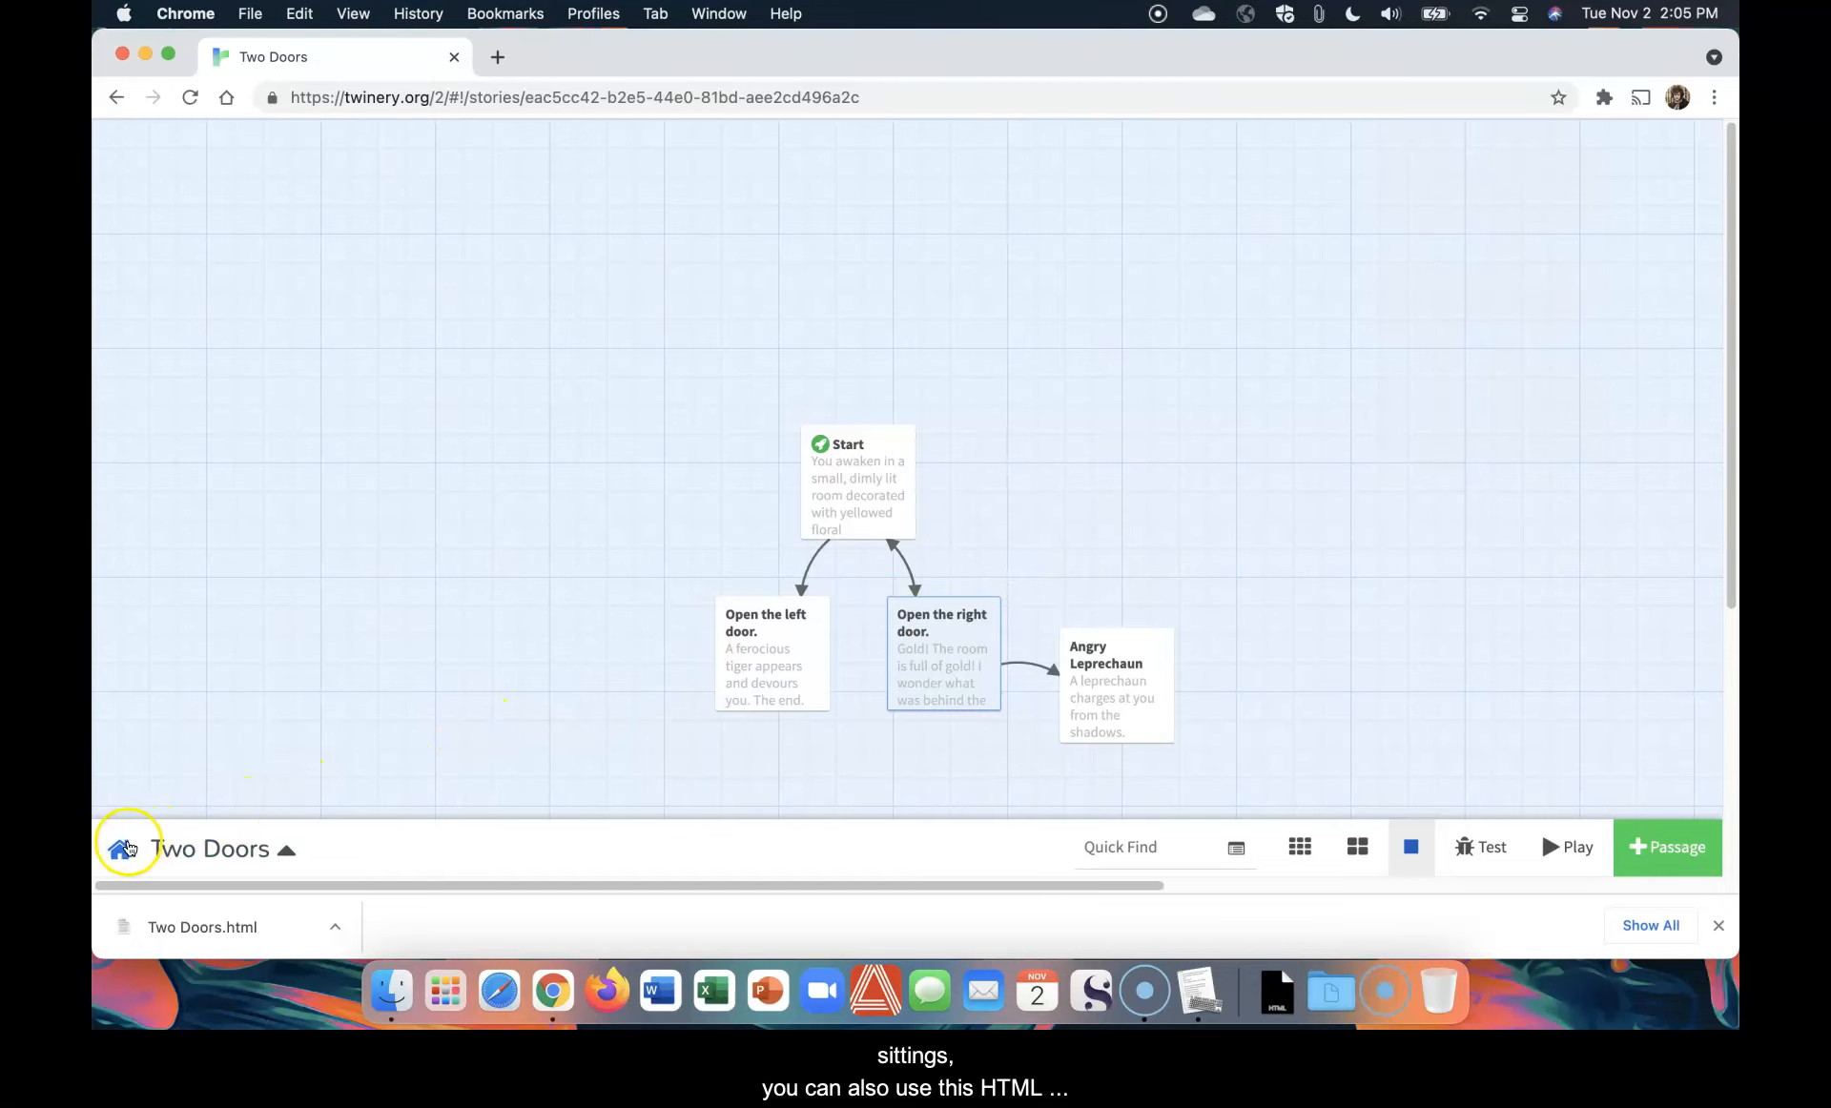
Return to the story list and permanently delete the "Two Doors" story
{"action": "left_click", "coordinate": [124, 848]}
{"action": "left_click", "coordinate": [295, 430]}
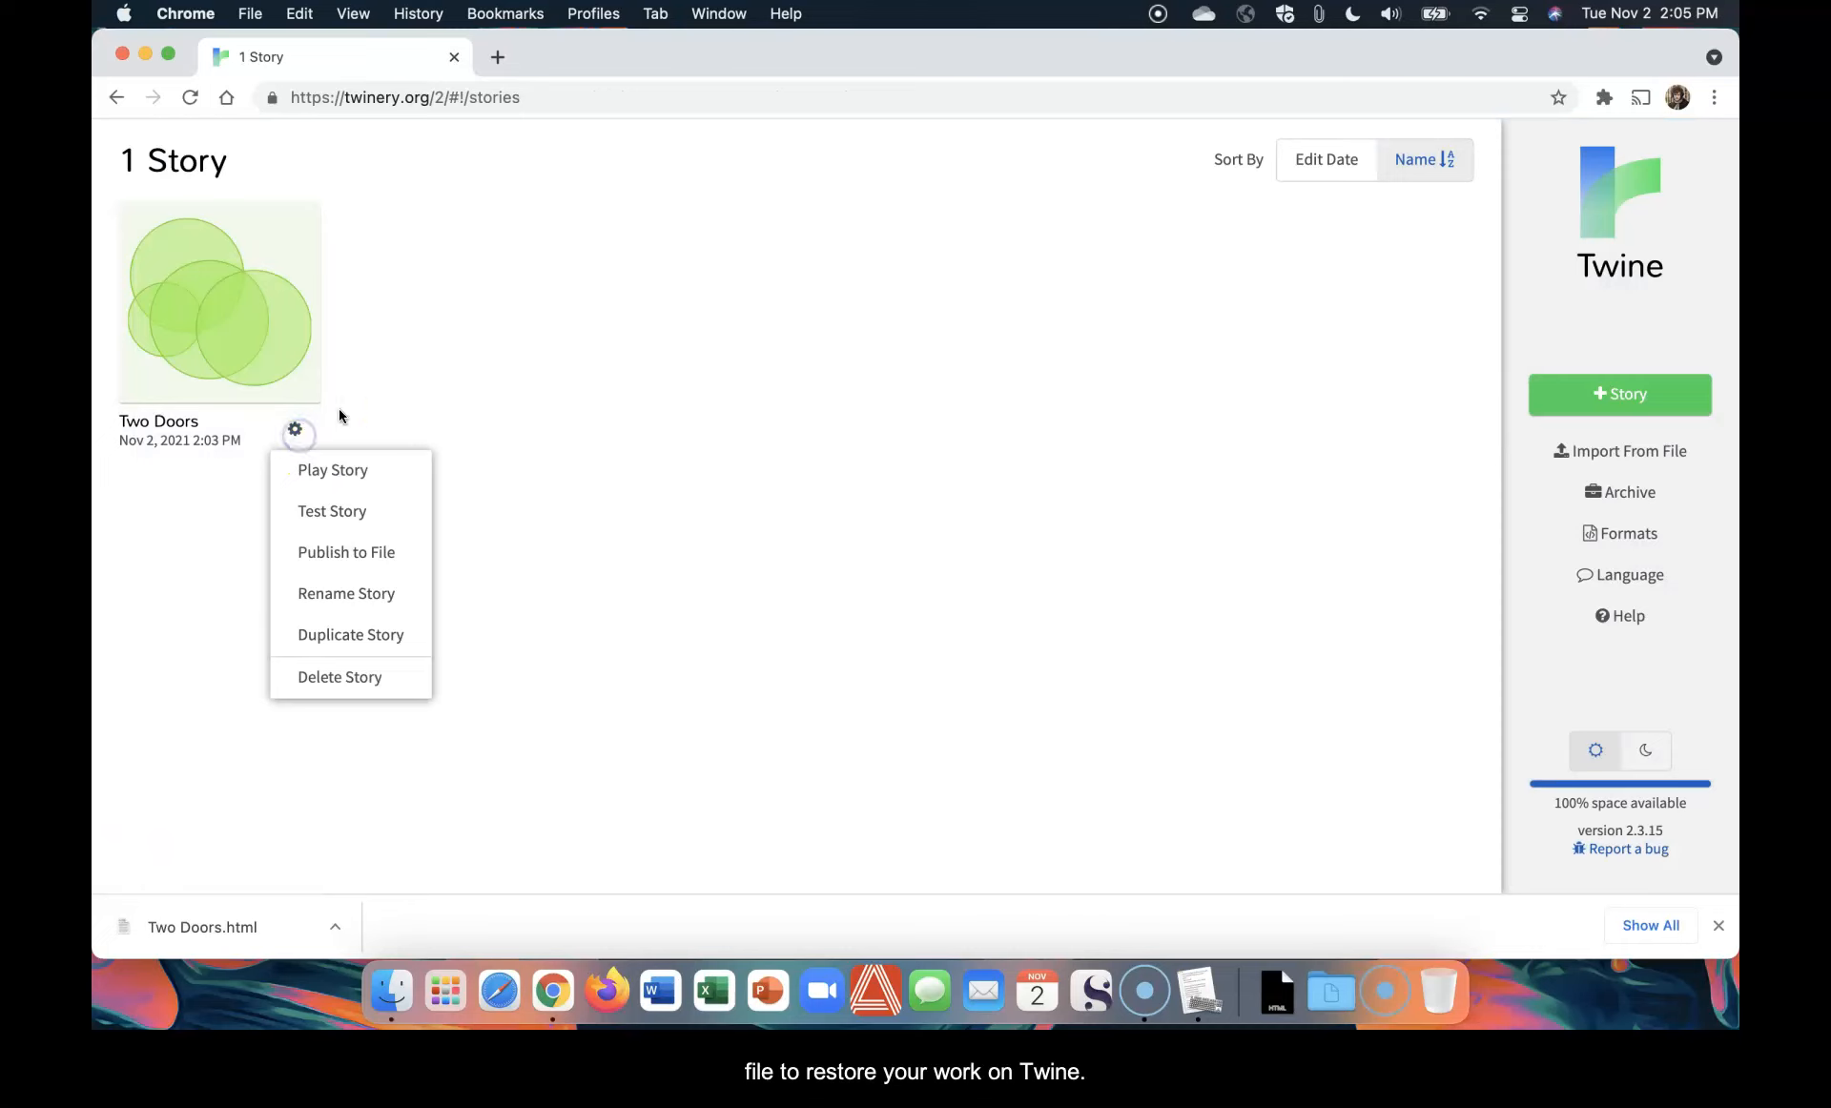
{"action": "left_click", "coordinate": [332, 683]}
{"action": "left_click", "coordinate": [1203, 277]}
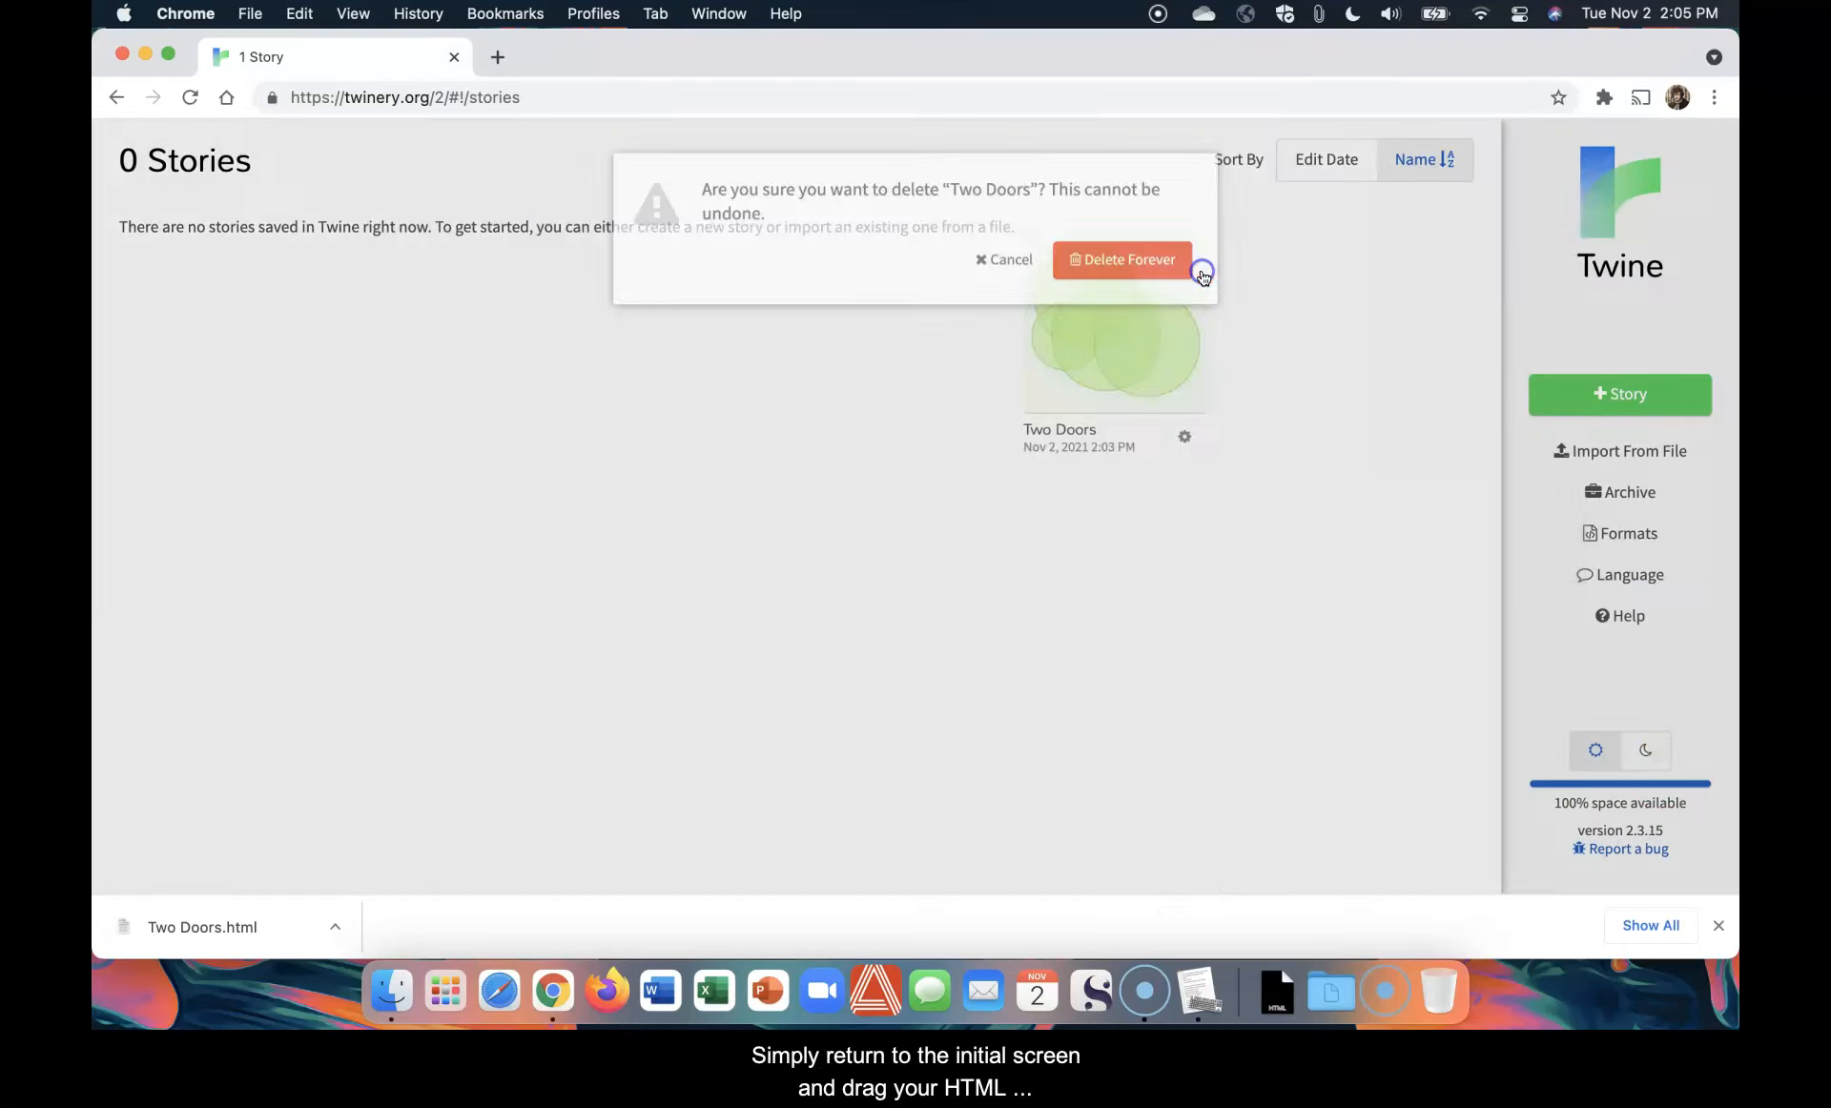
Restore the story by importing the downloaded Two Doors.html file into the story list
{"action": "left_click", "coordinate": [1718, 926]}
{"action": "left_click", "coordinate": [1292, 984]}
{"action": "left_click_drag", "start_coordinate": [1300, 858], "coordinate": [597, 477]}
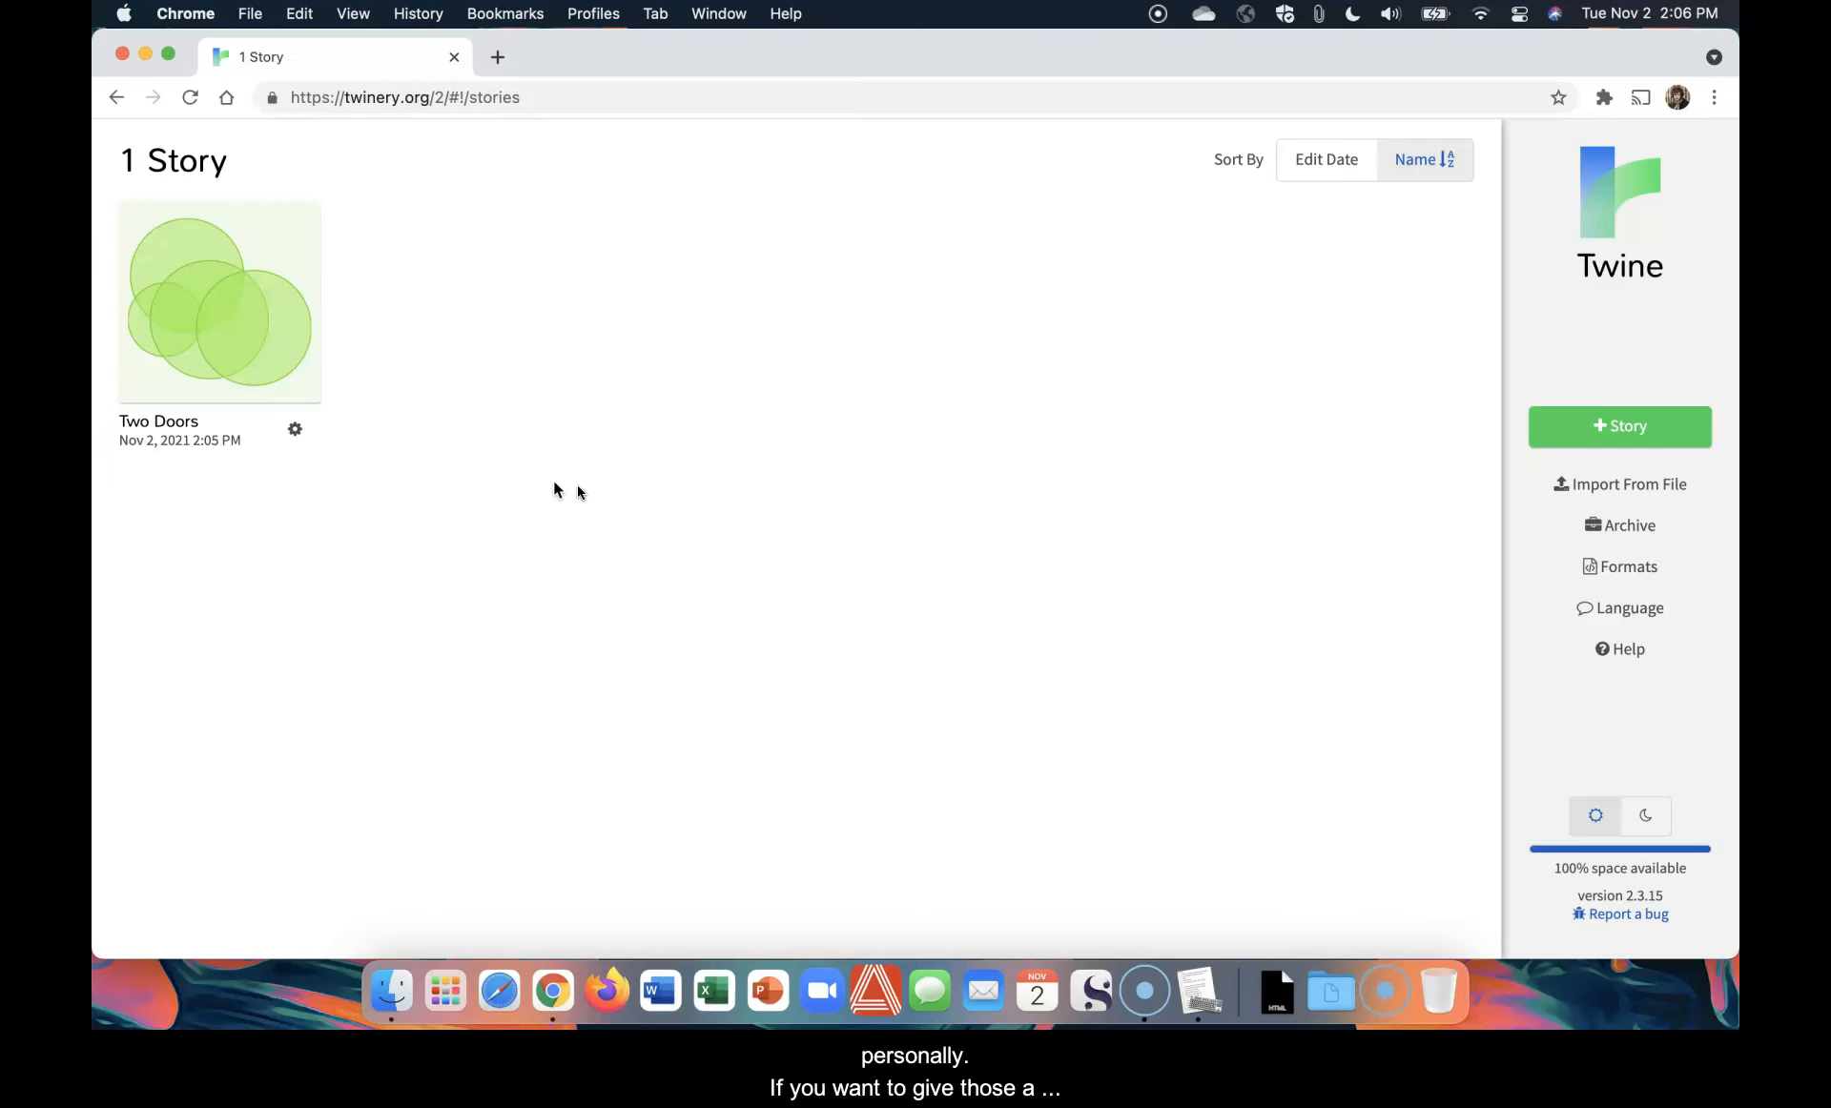
Open the Twine Cookbook help site and return to the story list
{"action": "left_click", "coordinate": [1614, 657]}
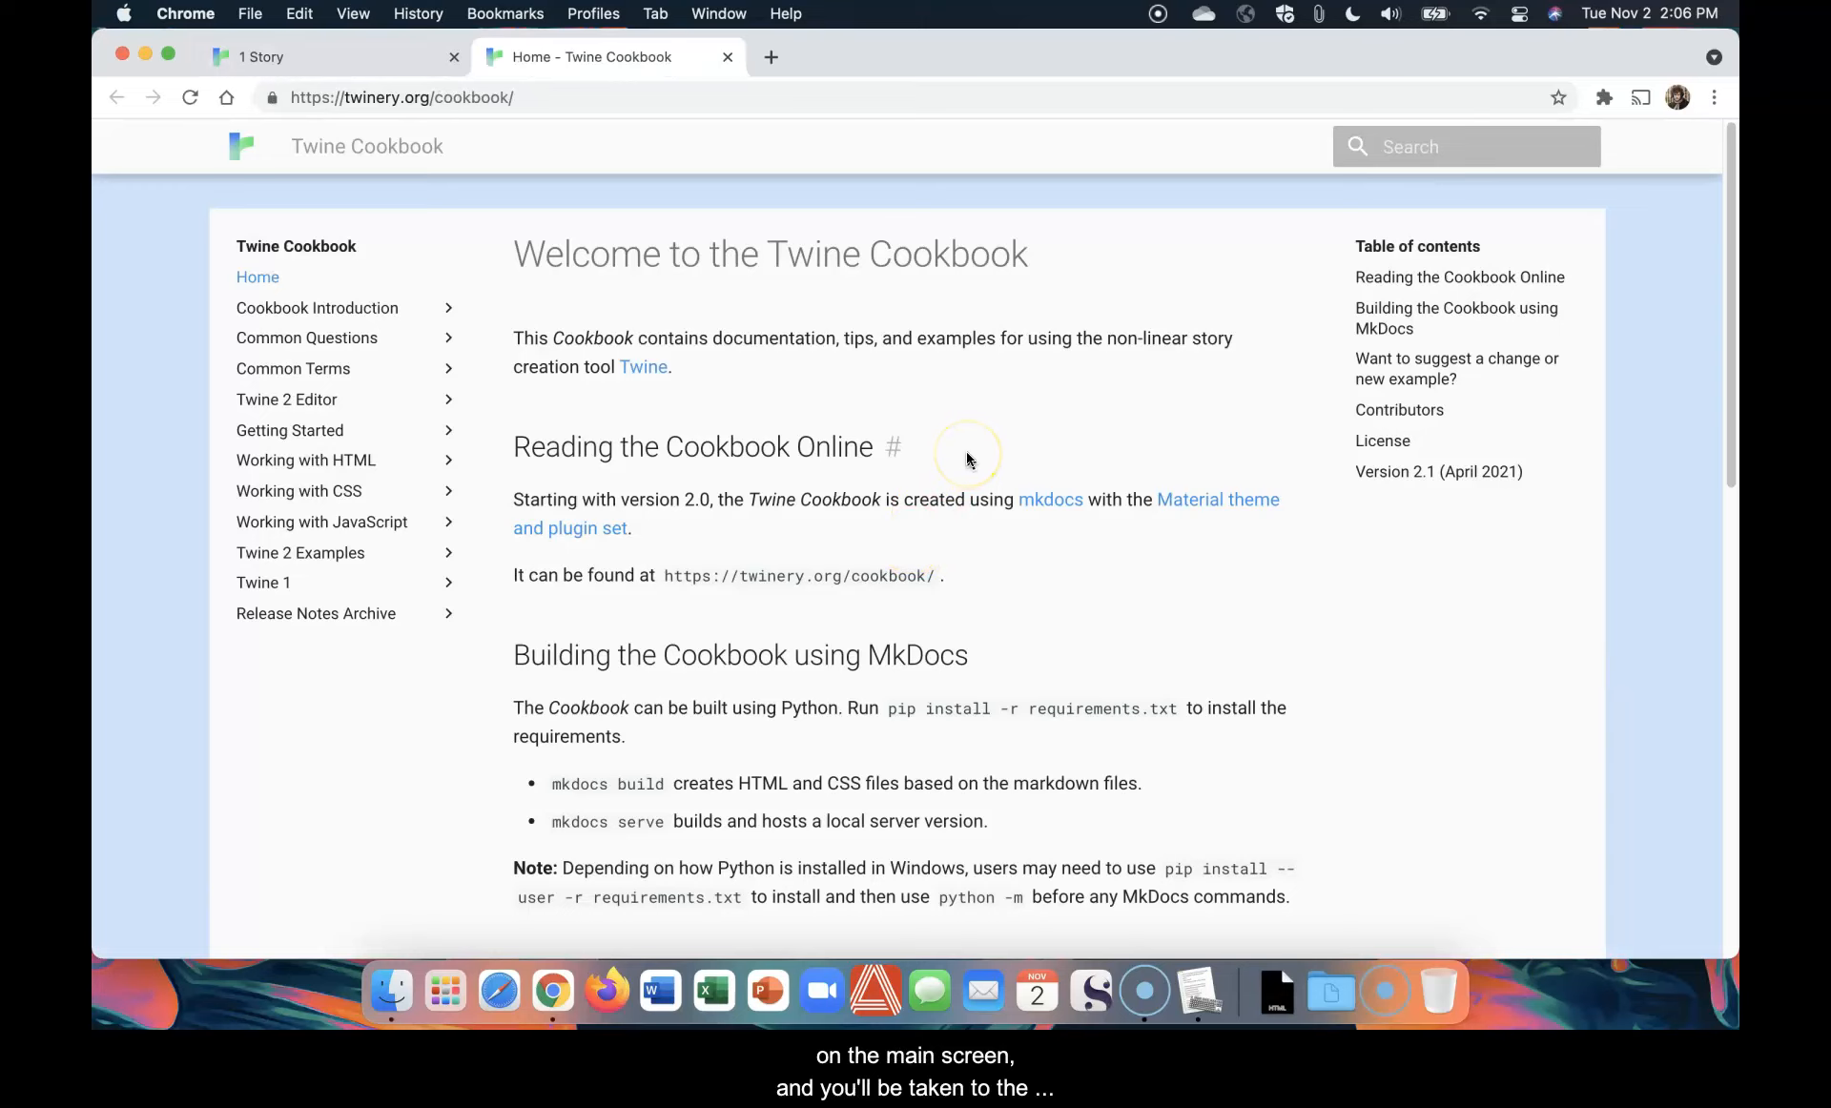
{"action": "left_click", "coordinate": [965, 446]}
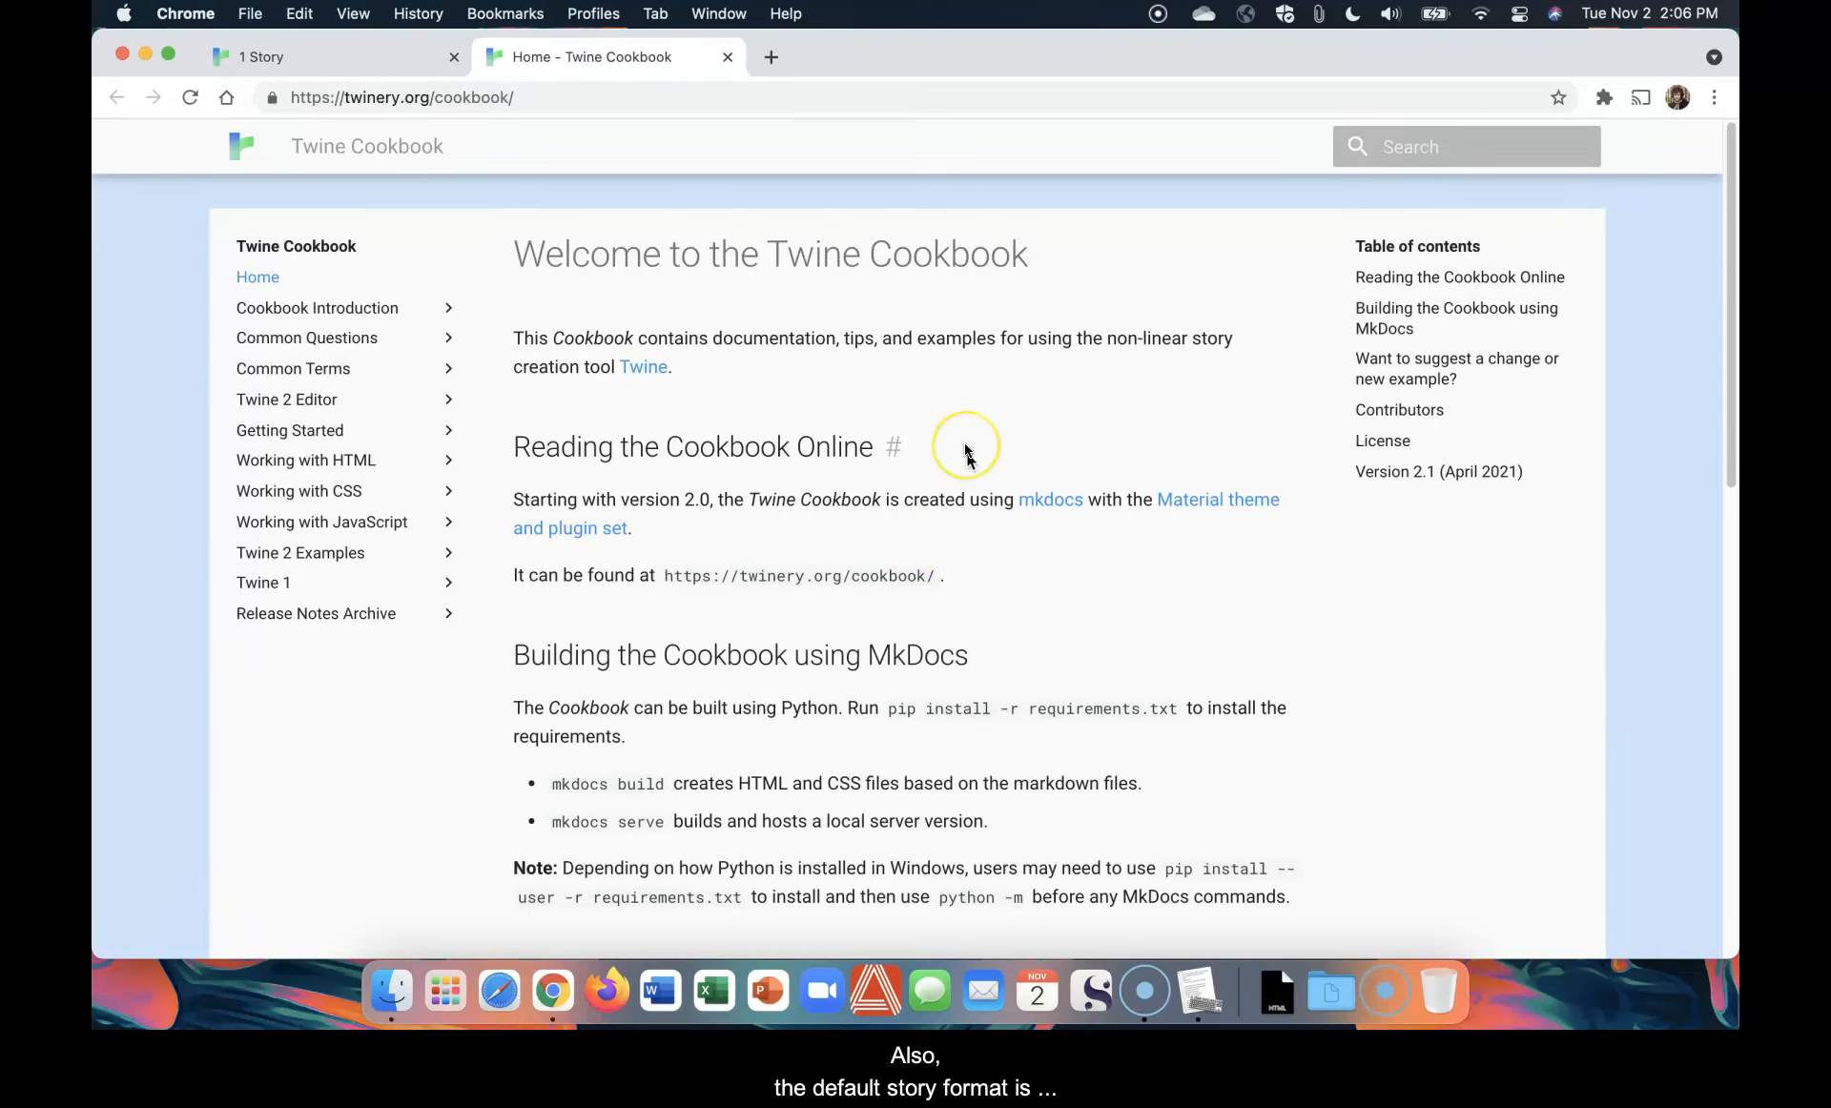
{"action": "left_click", "coordinate": [395, 58]}
Review the available story formats and close the list without changing the default
{"action": "left_click", "coordinate": [1332, 491]}
{"action": "left_click", "coordinate": [1622, 566]}
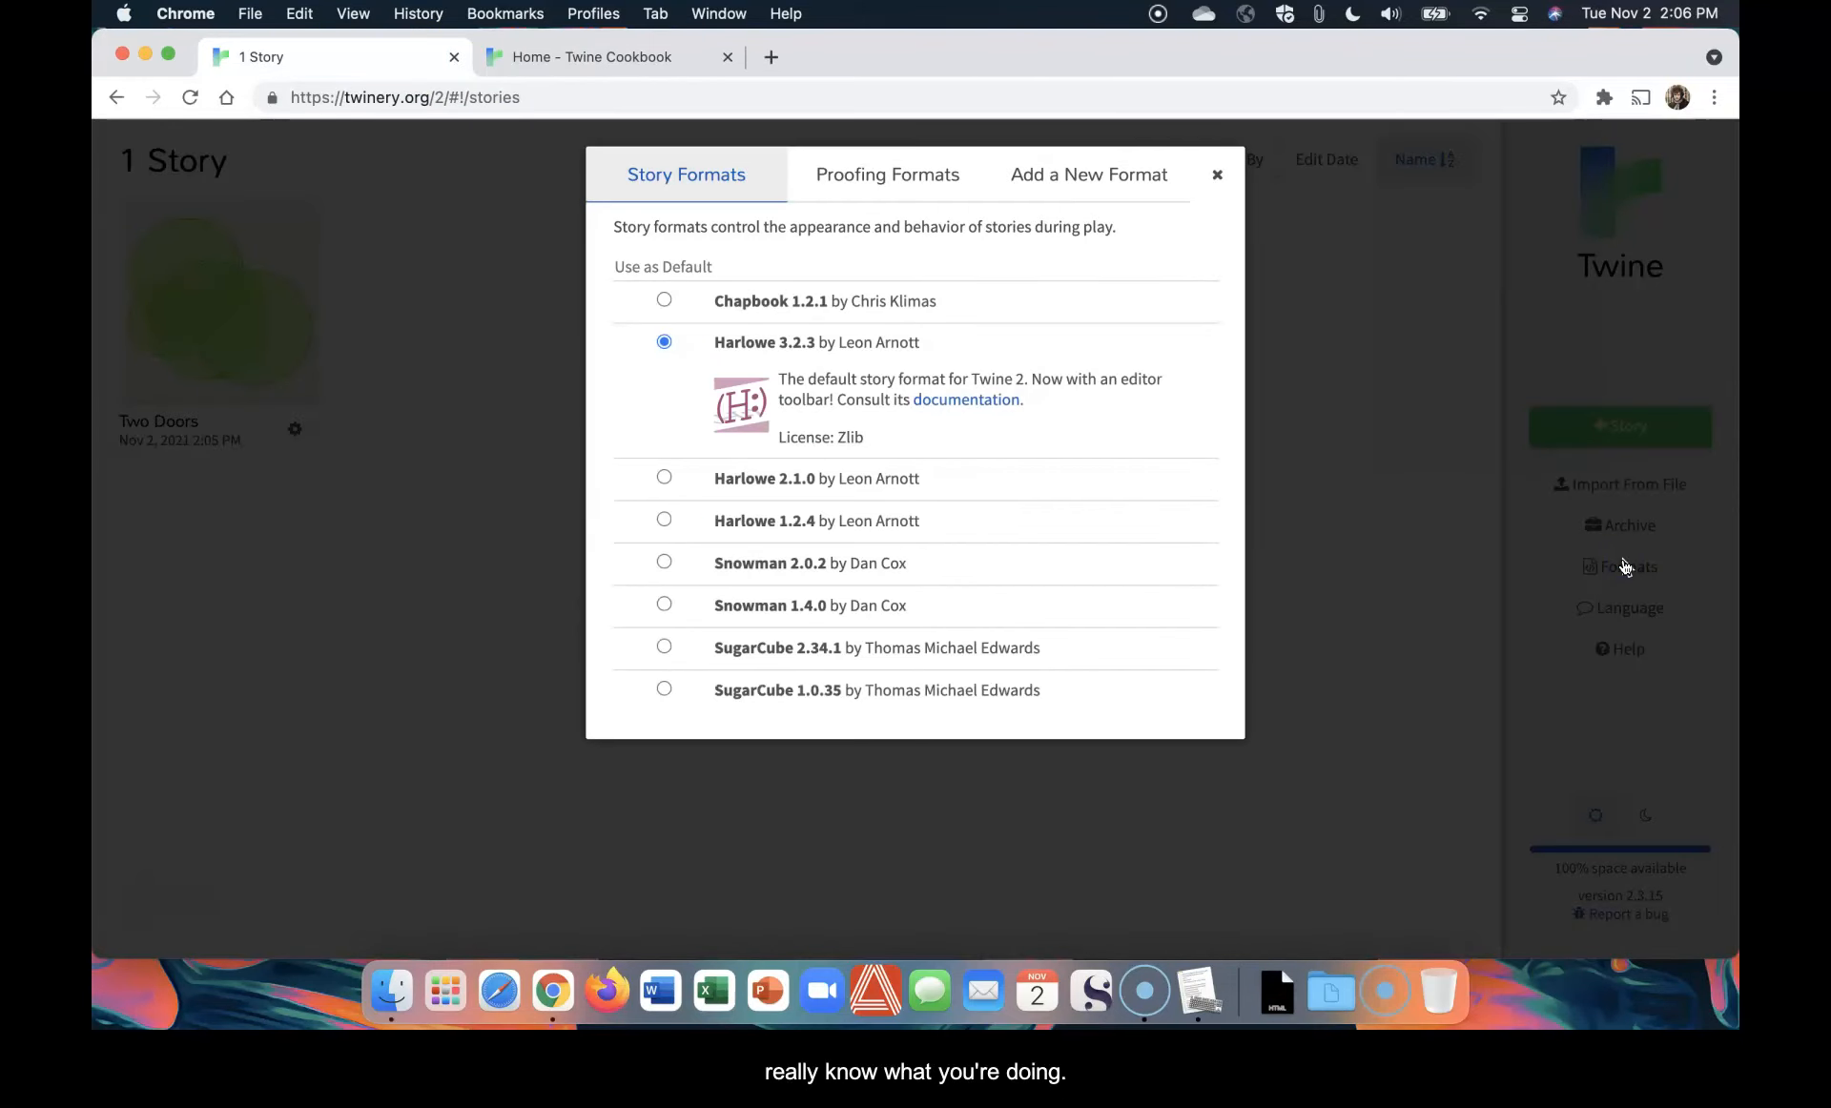
{"action": "left_click", "coordinate": [1215, 174]}
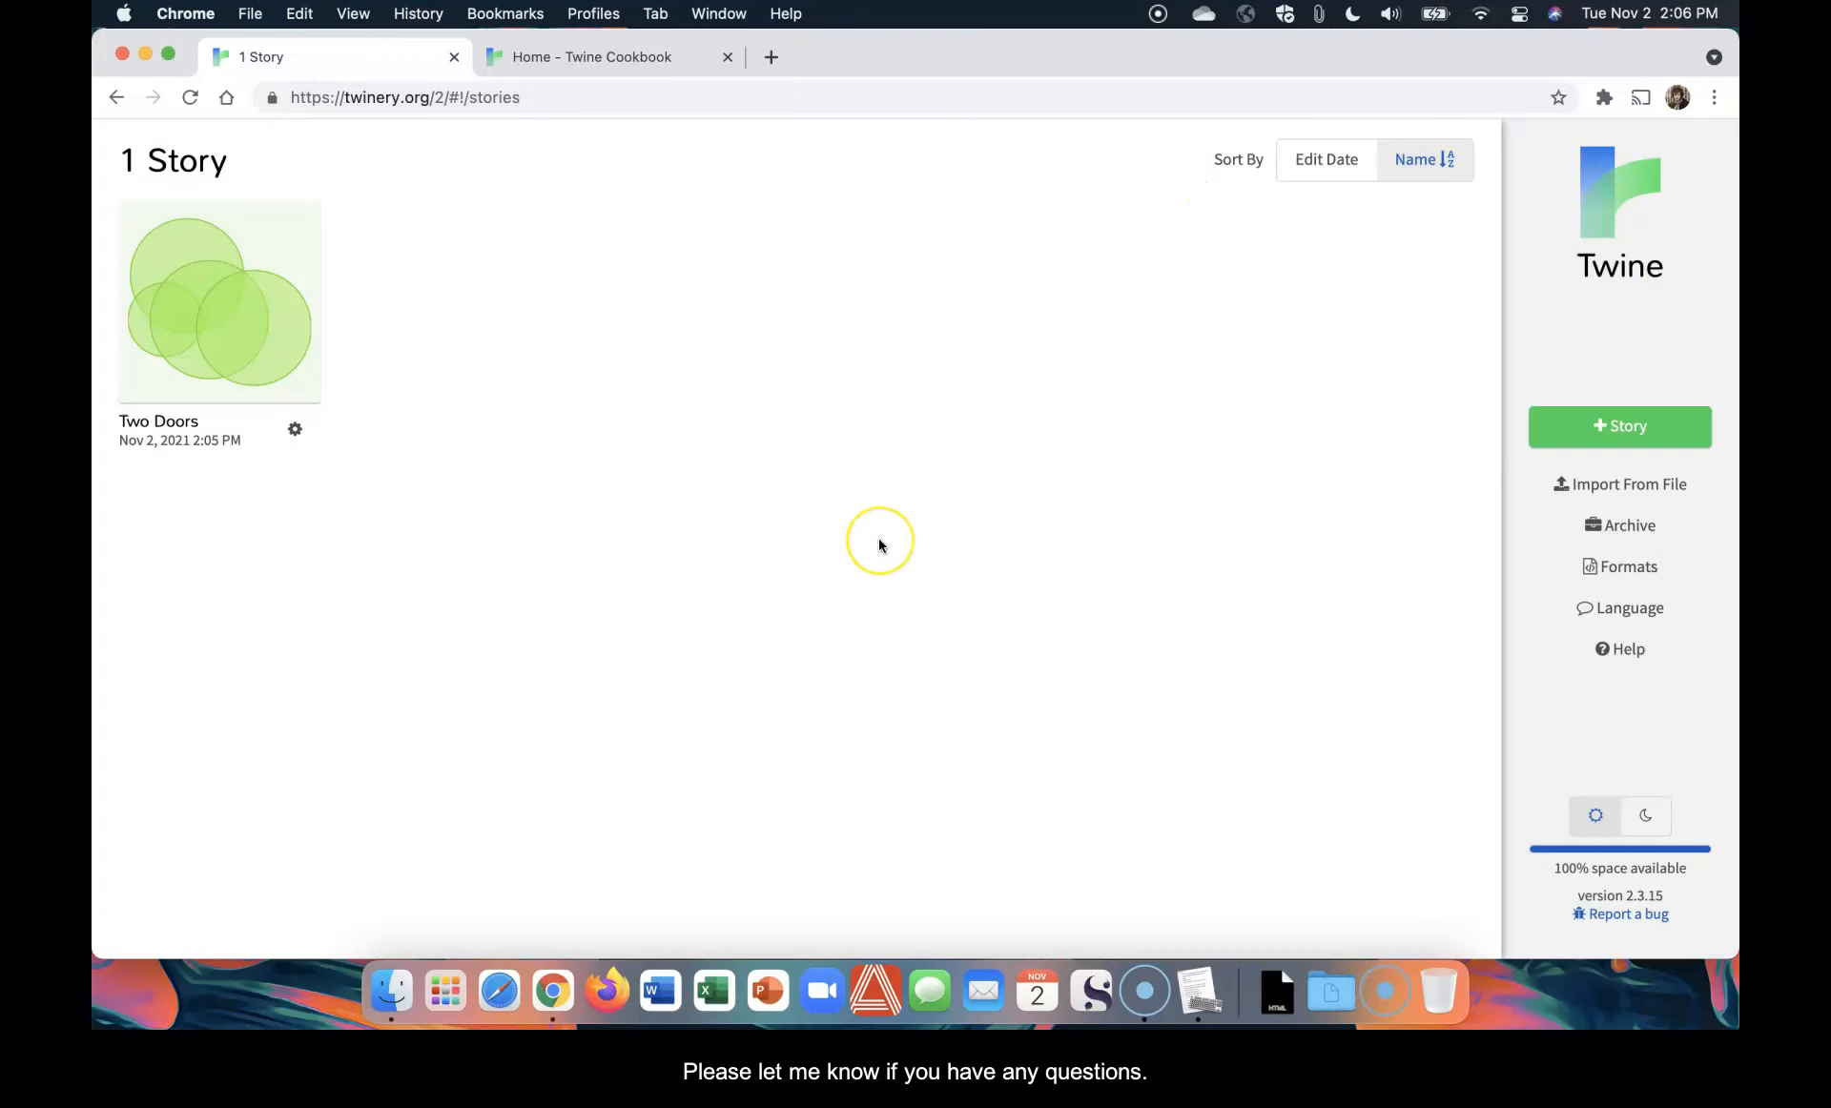